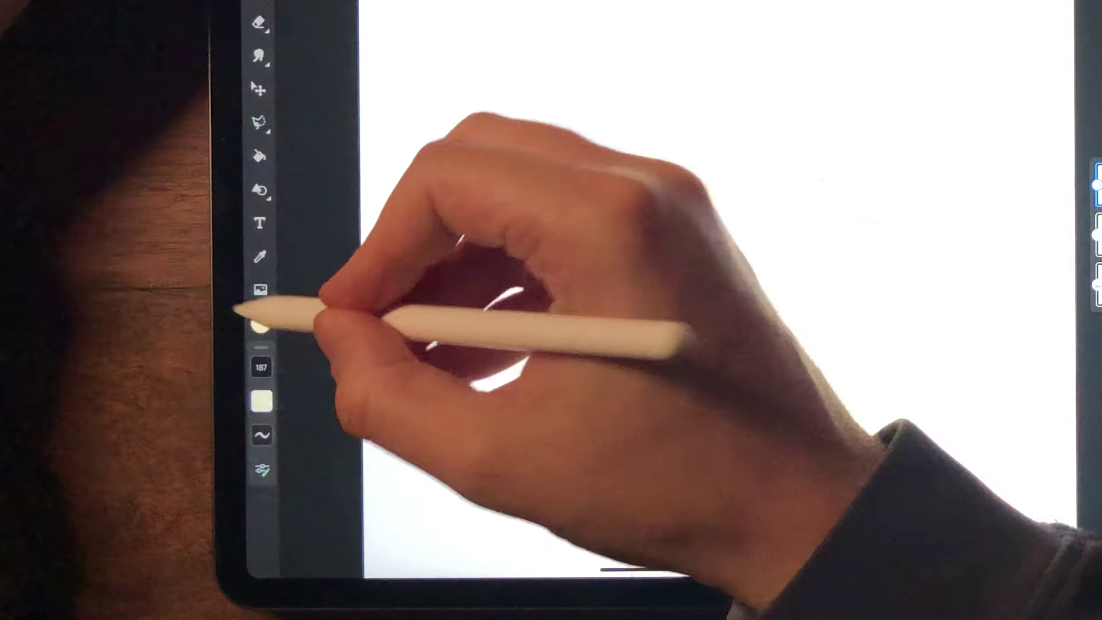
# Step: Shade the hand, ink its finger outline with a pixel brush, and export Hand scribble copy (2) as PSD
pyautogui.click(186, 375)
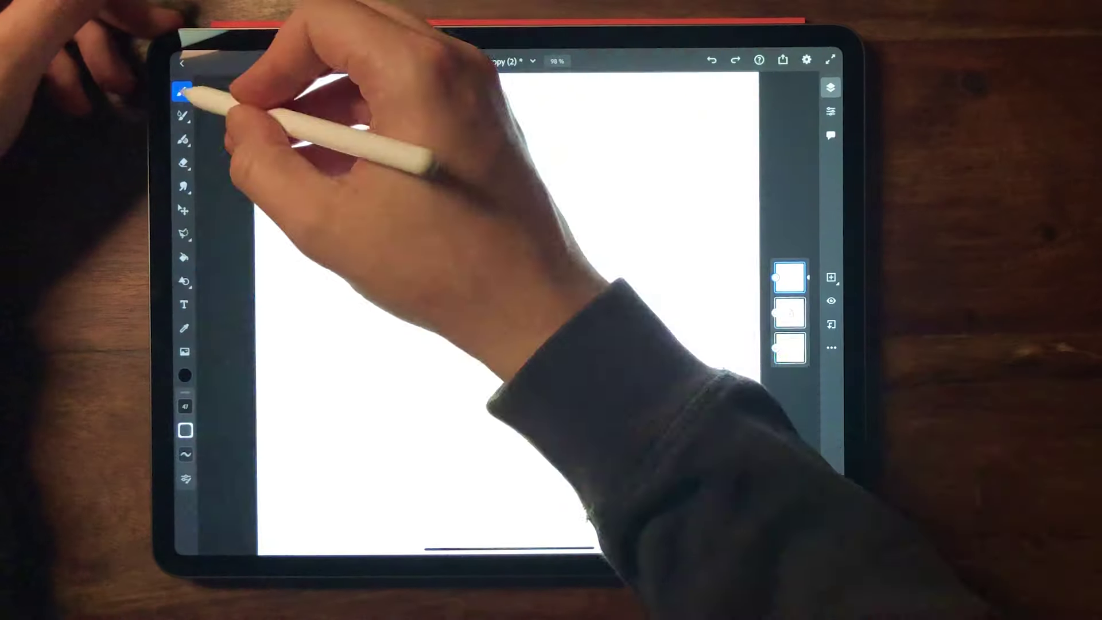
pyautogui.click(183, 92)
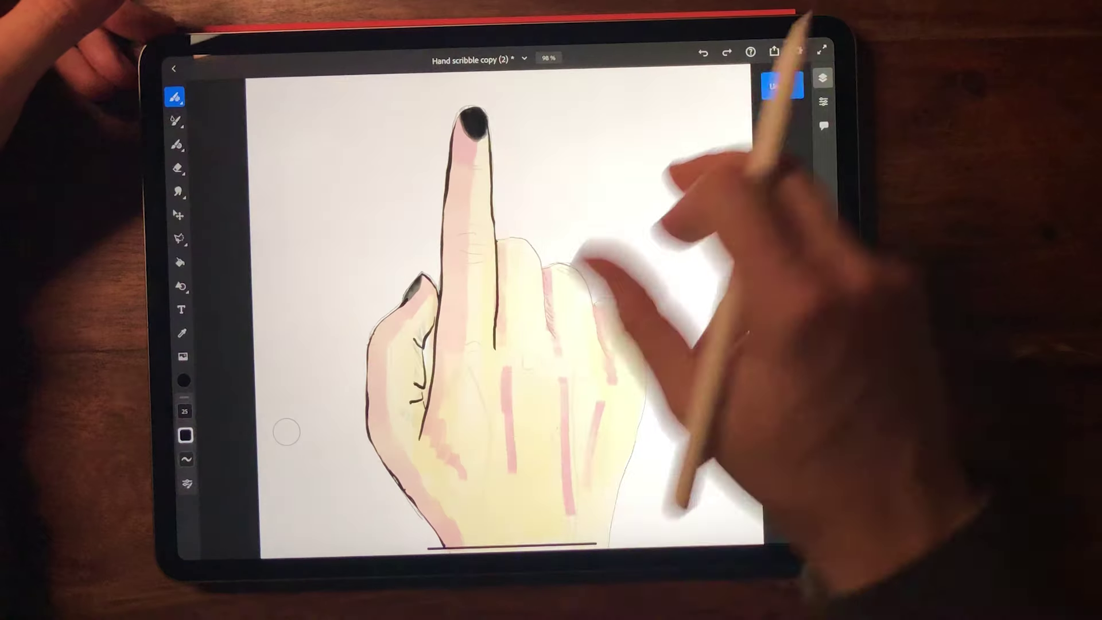
pyautogui.moveTo(504, 418)
pyautogui.mouseDown()
pyautogui.moveTo(541, 442)
pyautogui.moveTo(591, 271)
pyautogui.moveTo(545, 241)
pyautogui.mouseUp()
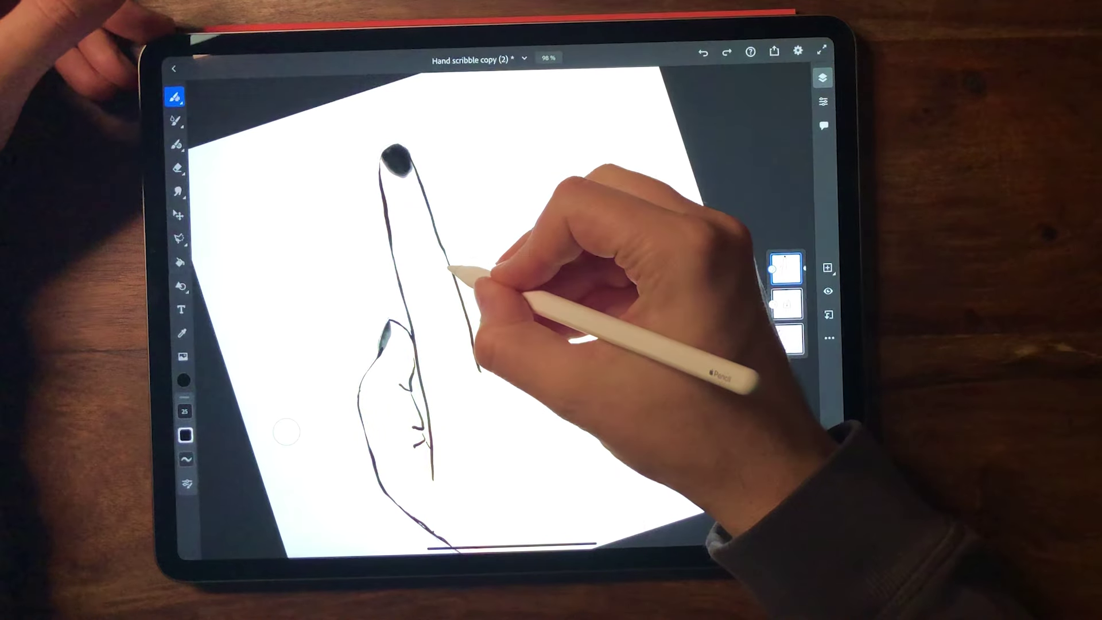
pyautogui.moveTo(450, 268); pyautogui.dragTo(464, 260)
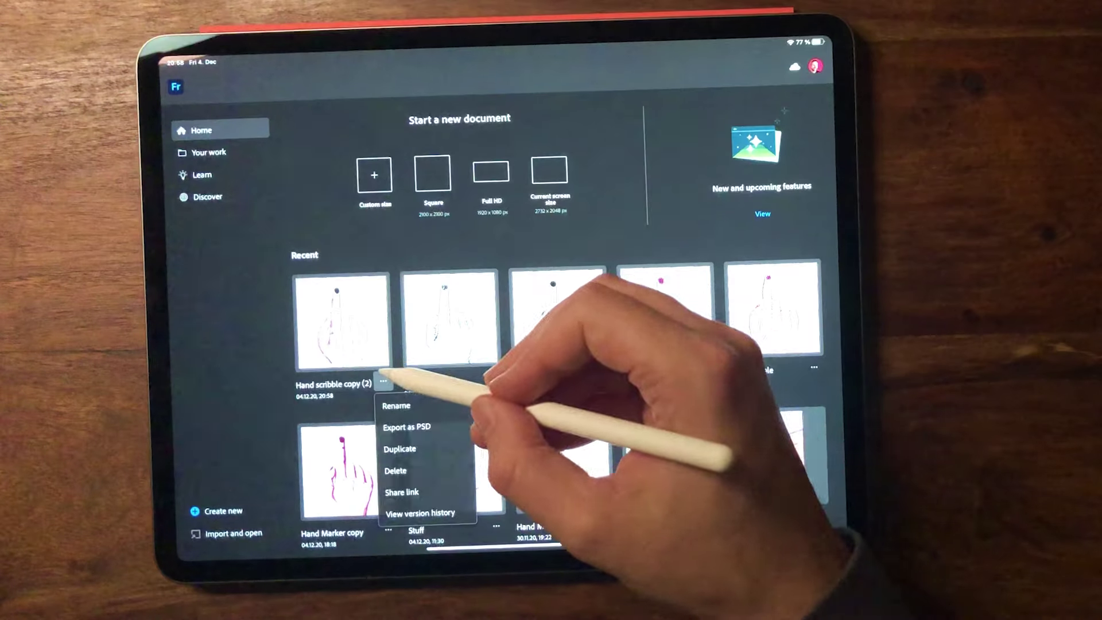
pyautogui.click(407, 427)
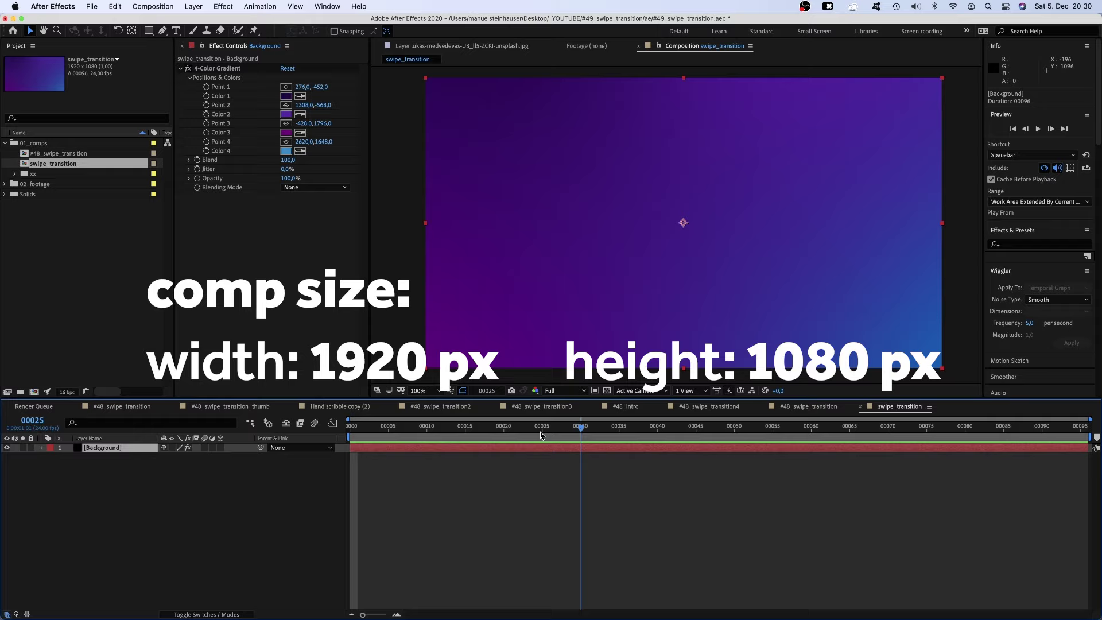
# Step: At the comp start, draw a two-point curved Pen path extending past the comp's right edge
pyautogui.press('Home')
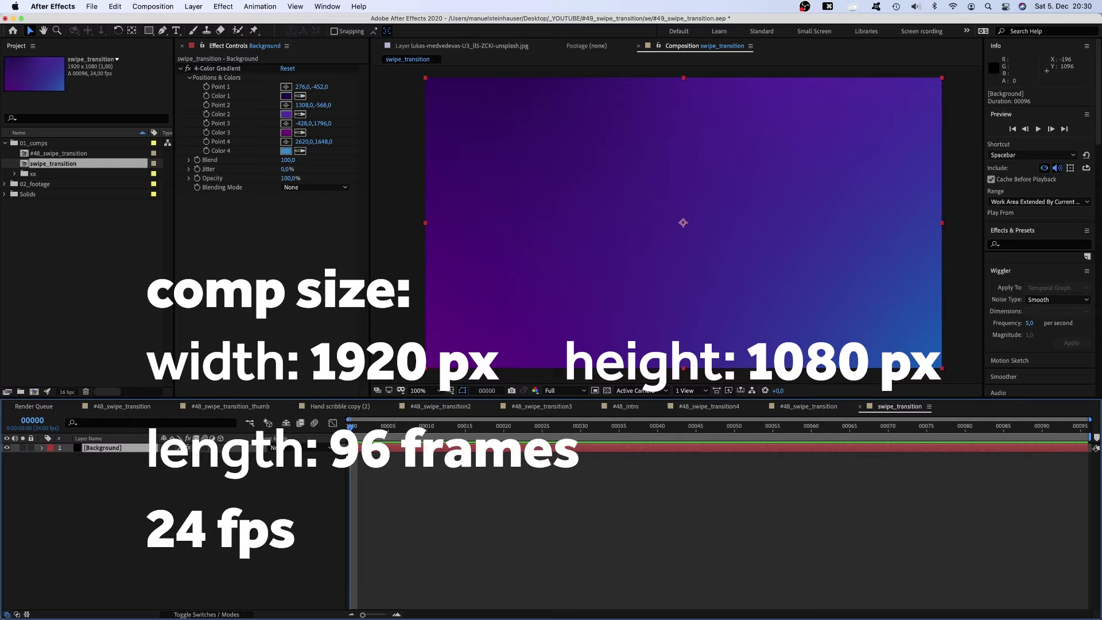
pyautogui.click(185, 492)
pyautogui.click(162, 30)
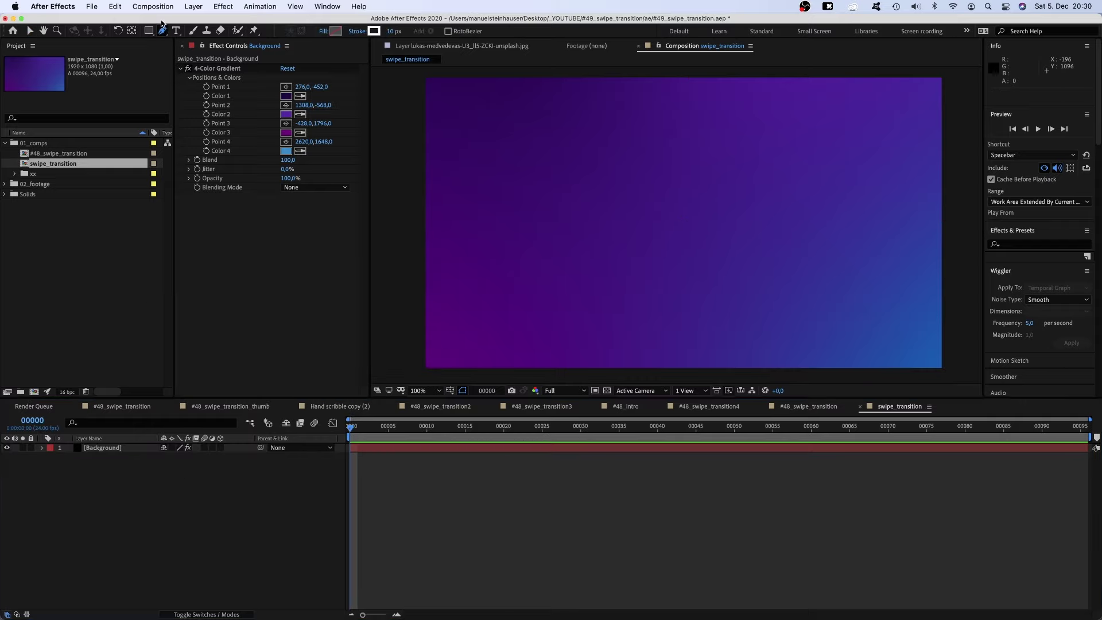
pyautogui.press(',')
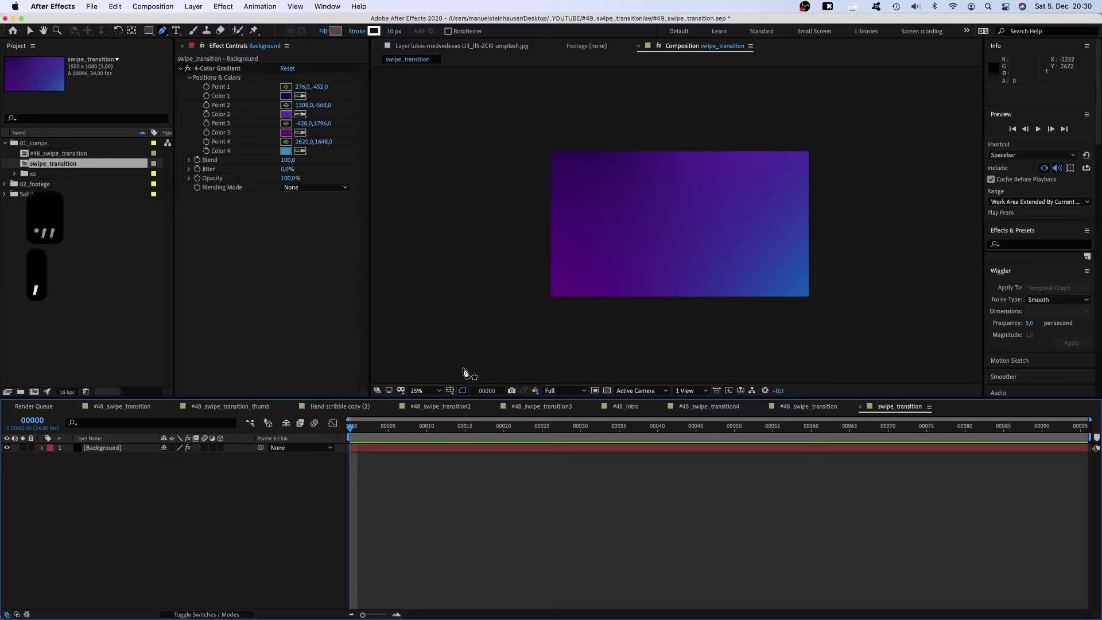
pyautogui.press(',')
pyautogui.click(551, 232)
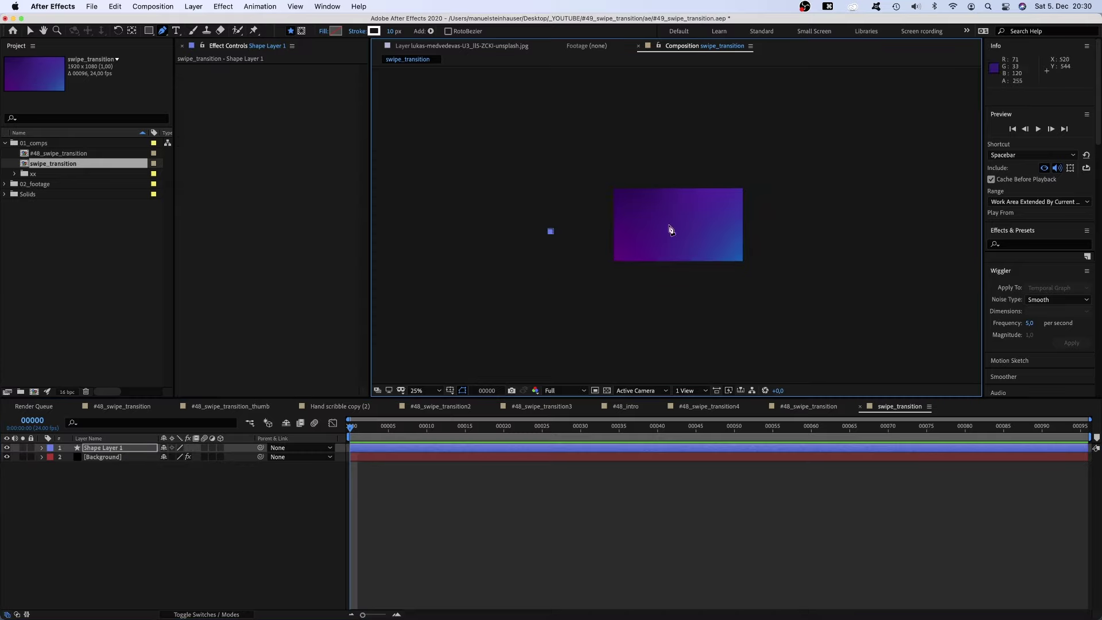
pyautogui.moveTo(938, 231); pyautogui.dragTo(1082, 239)
# Step: Rename the new shape layer to 'stroke 1'
pyautogui.click(103, 448)
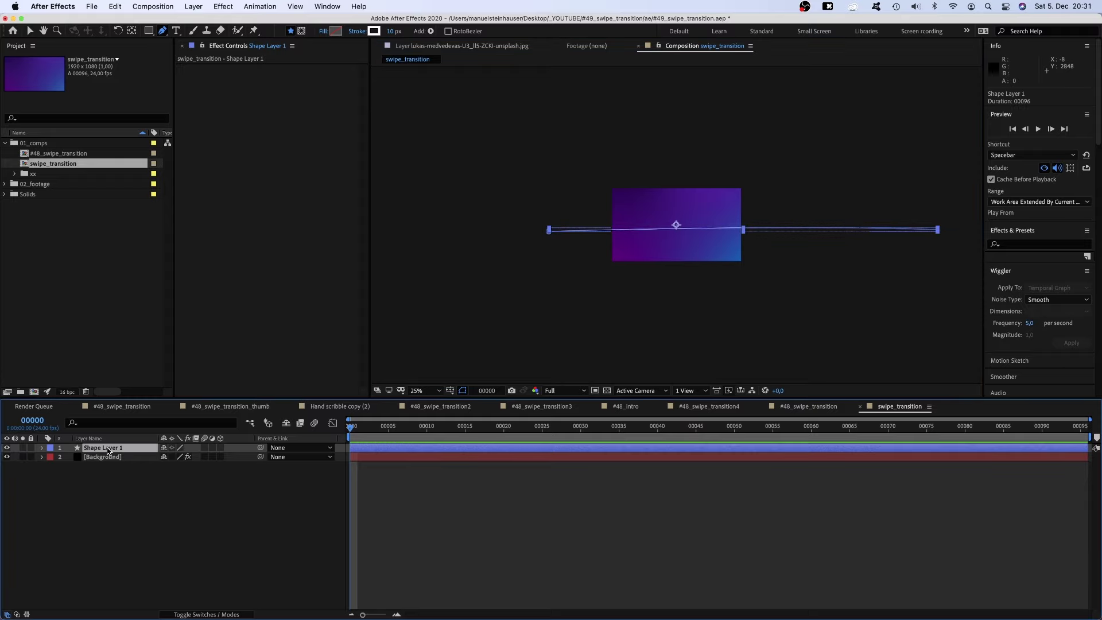
pyautogui.press('Return')
pyautogui.write('stroke 1')
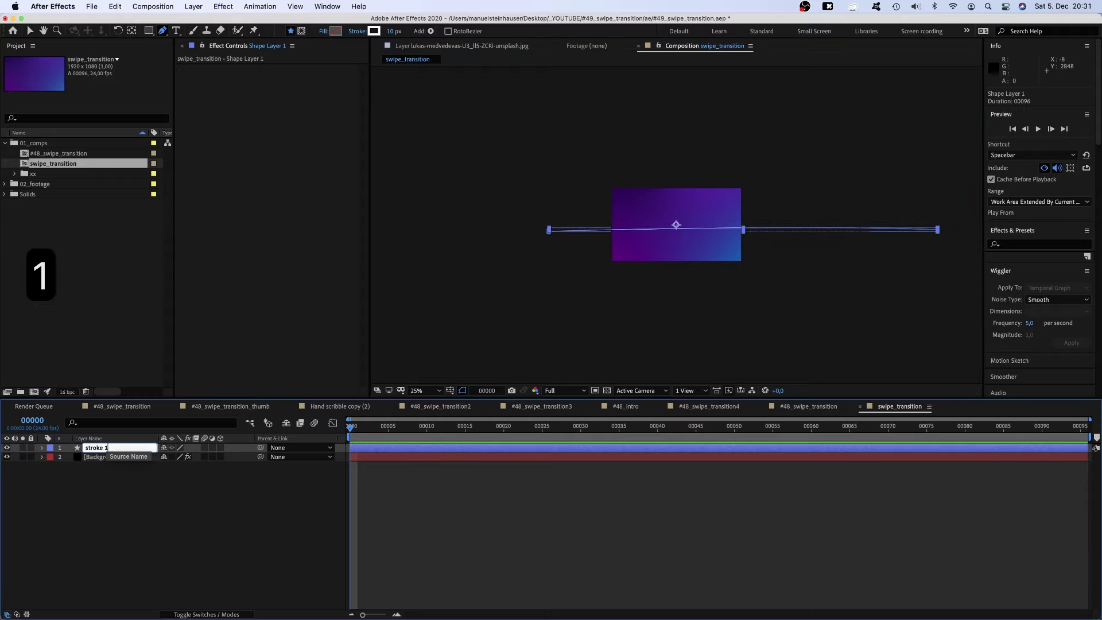
pyautogui.press('Return')
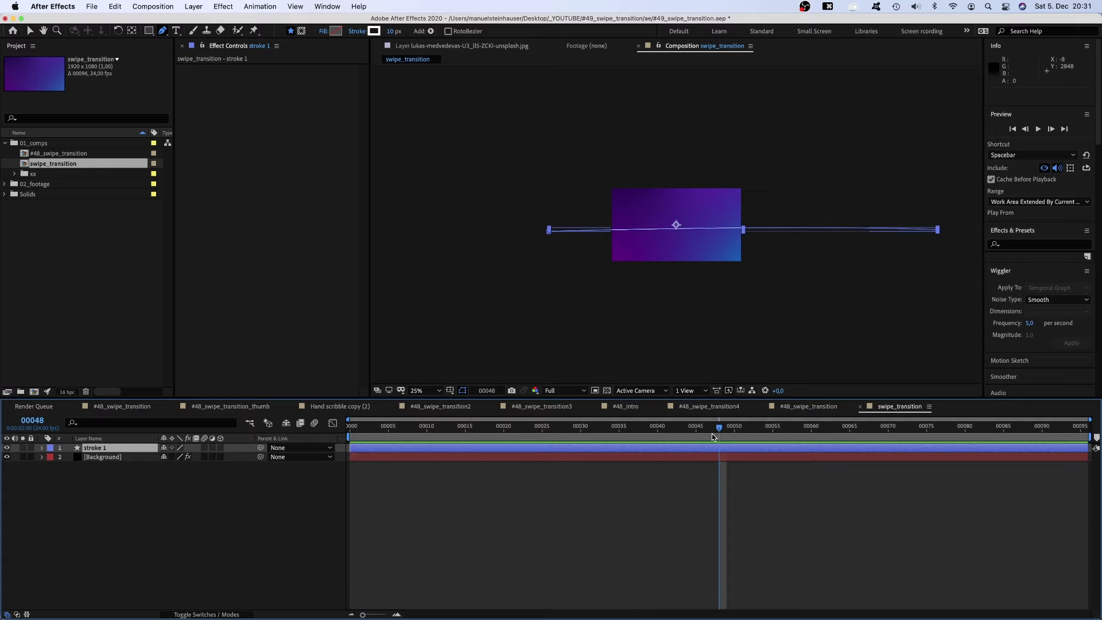
# Step: Keyframe stroke 1's Path and pull its vertices left at frame 0 so it grows
pyautogui.click(42, 448)
pyautogui.click(52, 458)
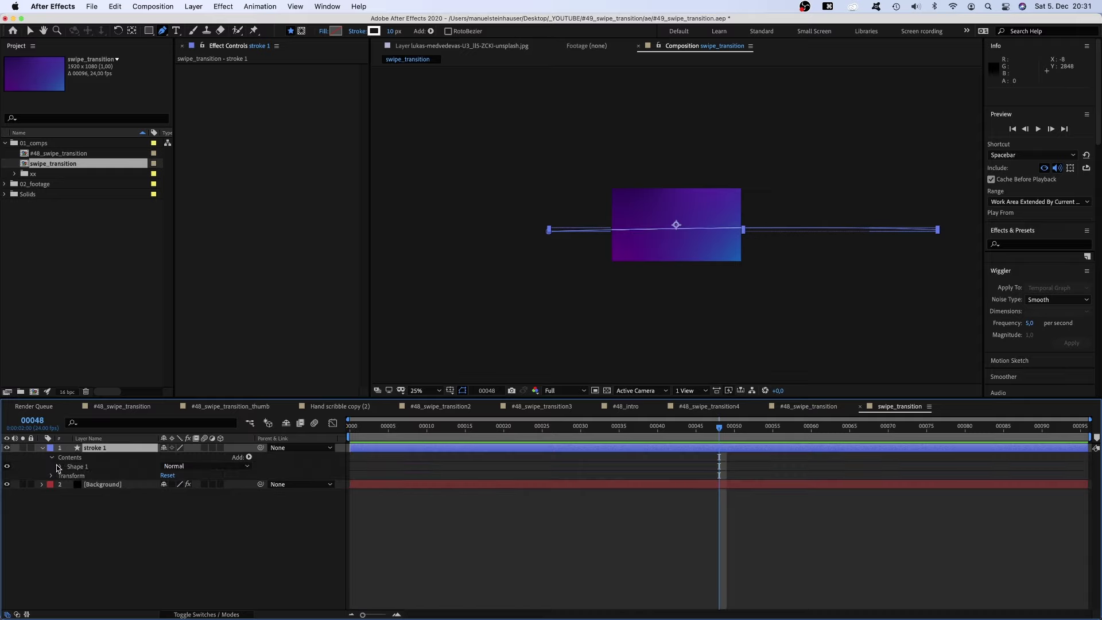
pyautogui.click(62, 467)
pyautogui.click(71, 476)
pyautogui.click(88, 485)
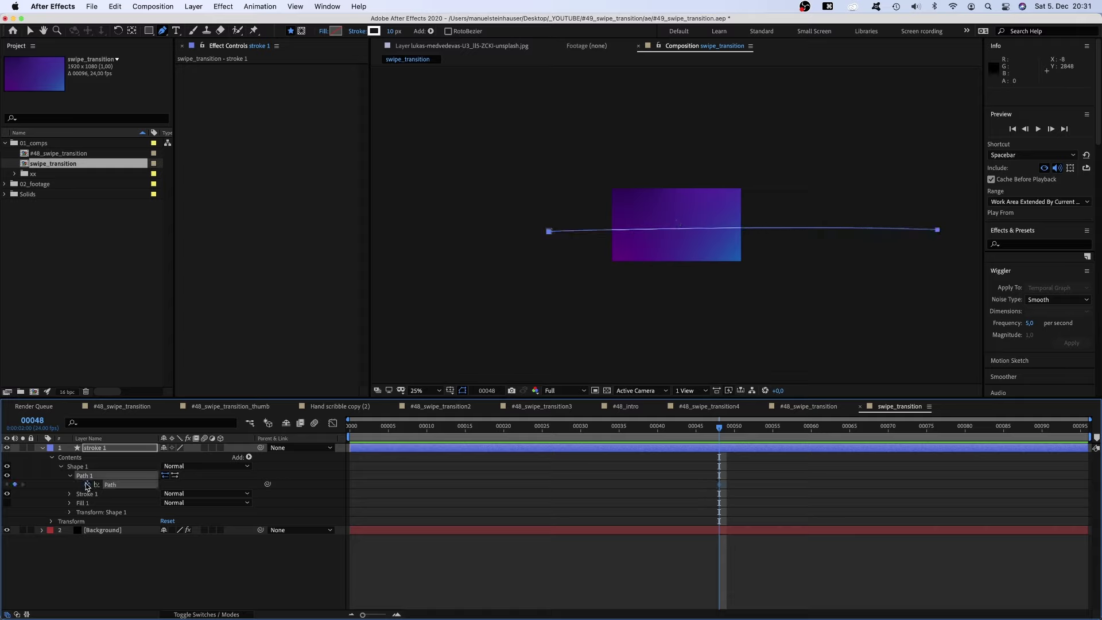
pyautogui.click(395, 438)
pyautogui.press('v')
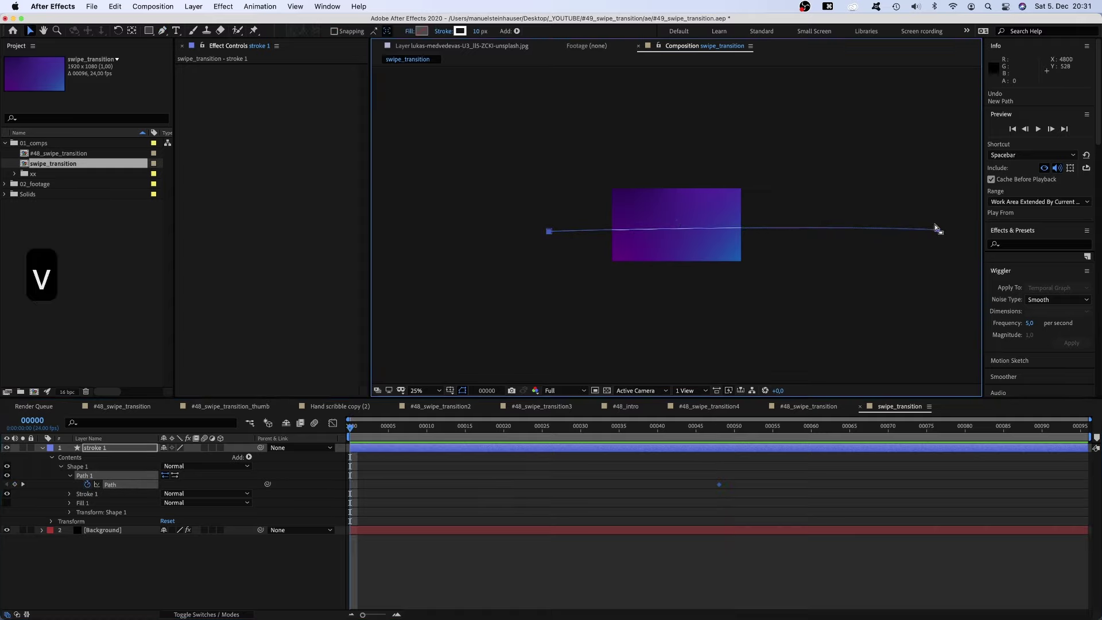
pyautogui.click(937, 231)
pyautogui.moveTo(938, 230); pyautogui.dragTo(536, 224)
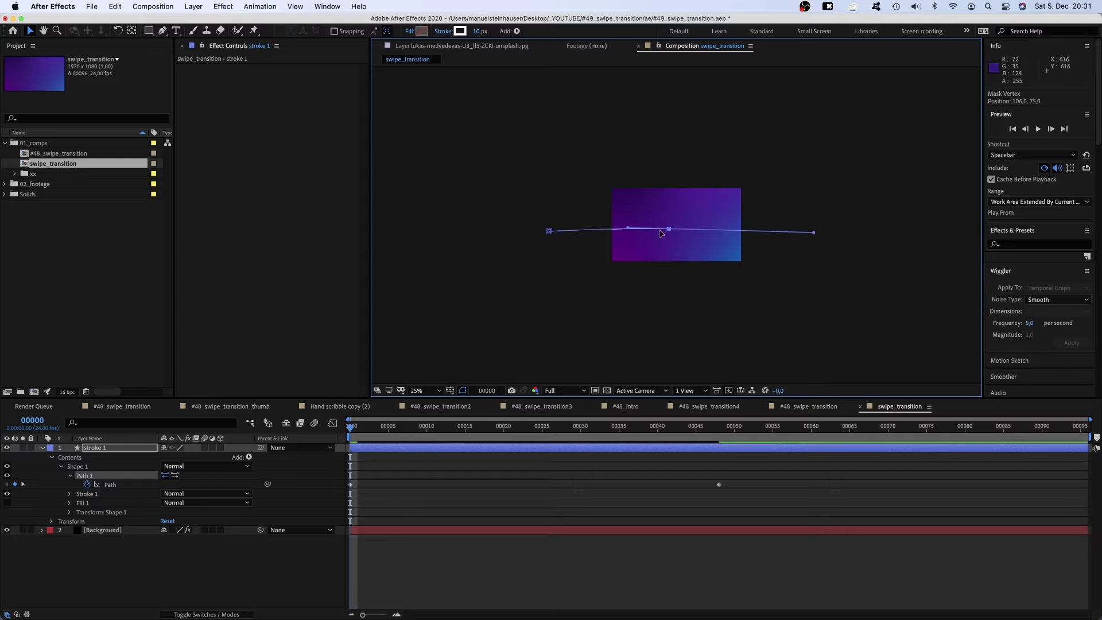
pyautogui.moveTo(670, 231); pyautogui.dragTo(588, 232)
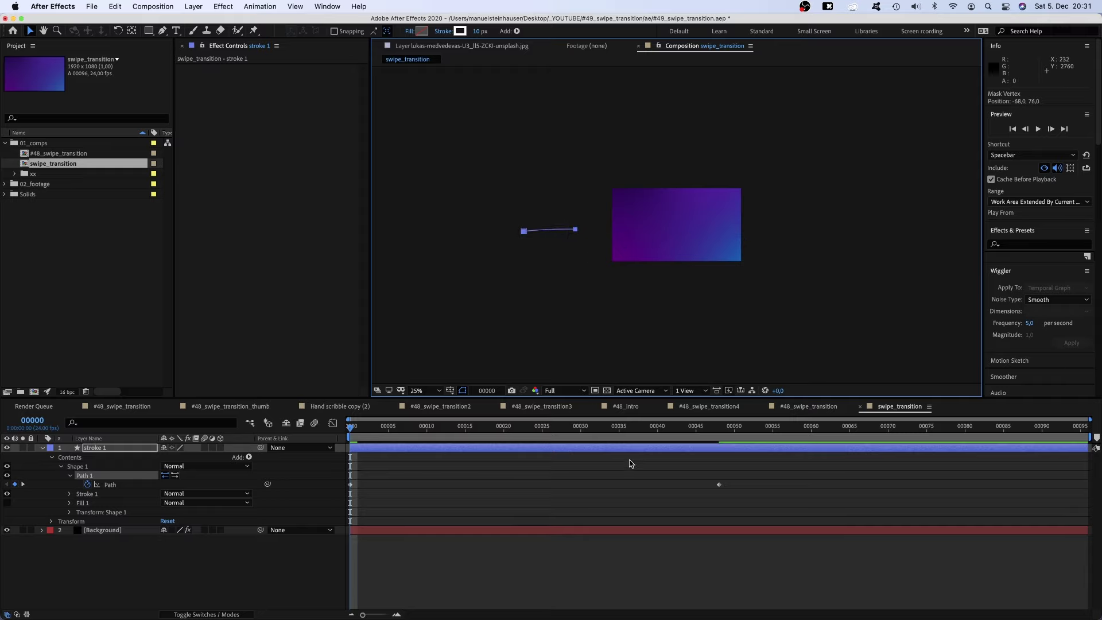
# Step: Widen the stroke to 1280 px so it covers the whole frame
pyautogui.press('.')
pyautogui.moveTo(374, 430); pyautogui.dragTo(527, 433)
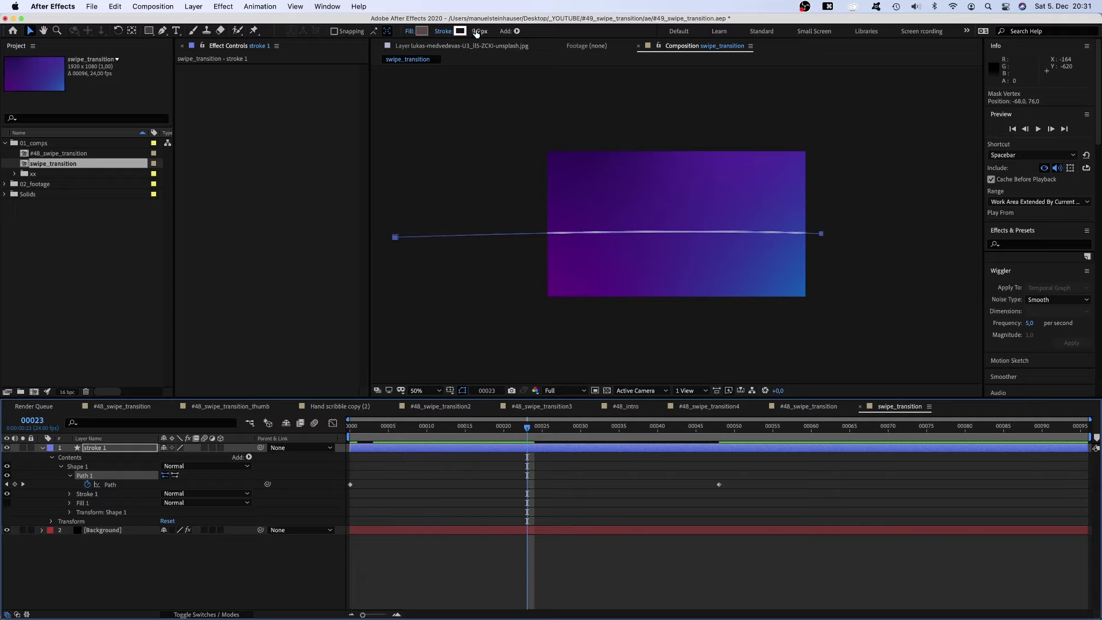
pyautogui.moveTo(476, 34); pyautogui.dragTo(629, 62)
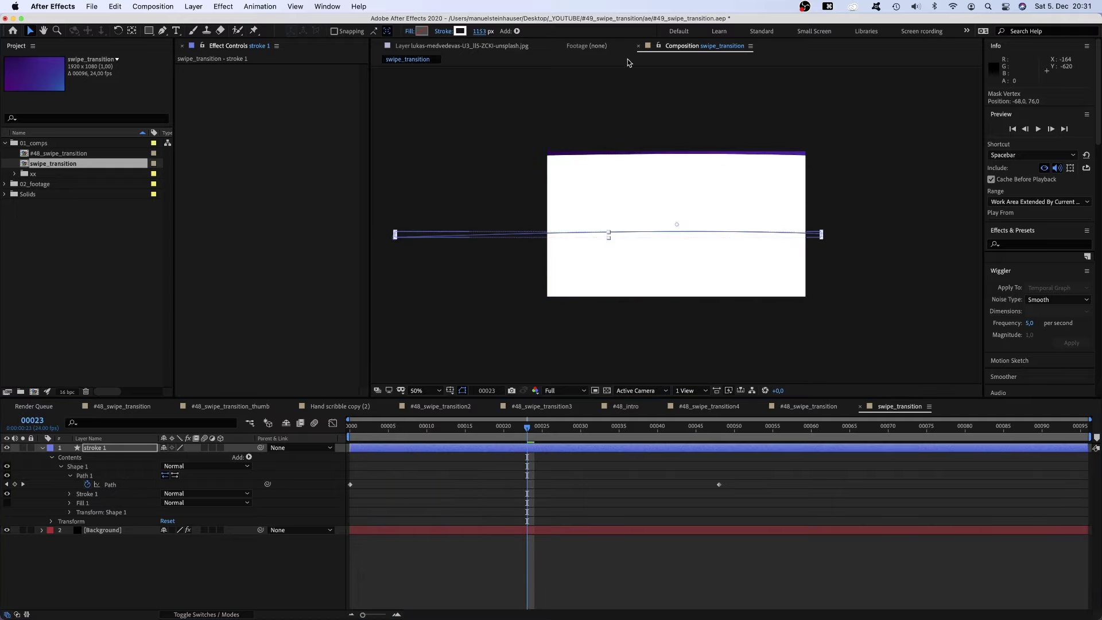
pyautogui.moveTo(499, 29); pyautogui.dragTo(540, 24)
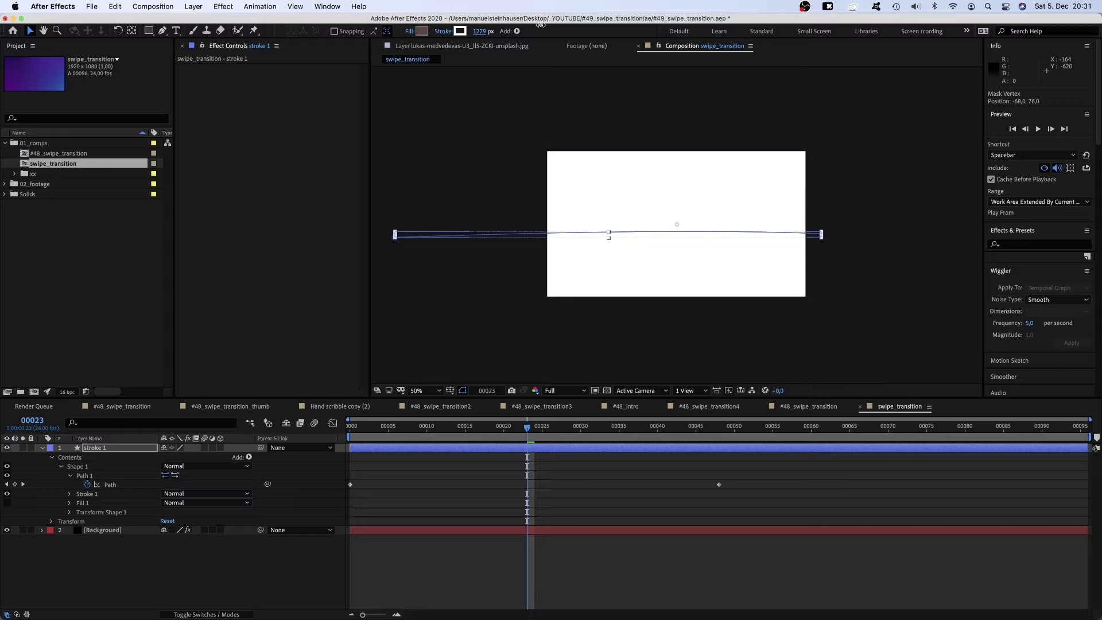
# Step: Hide the shape's fill and set the stroke's Taper End Length to 15%
pyautogui.click(7, 504)
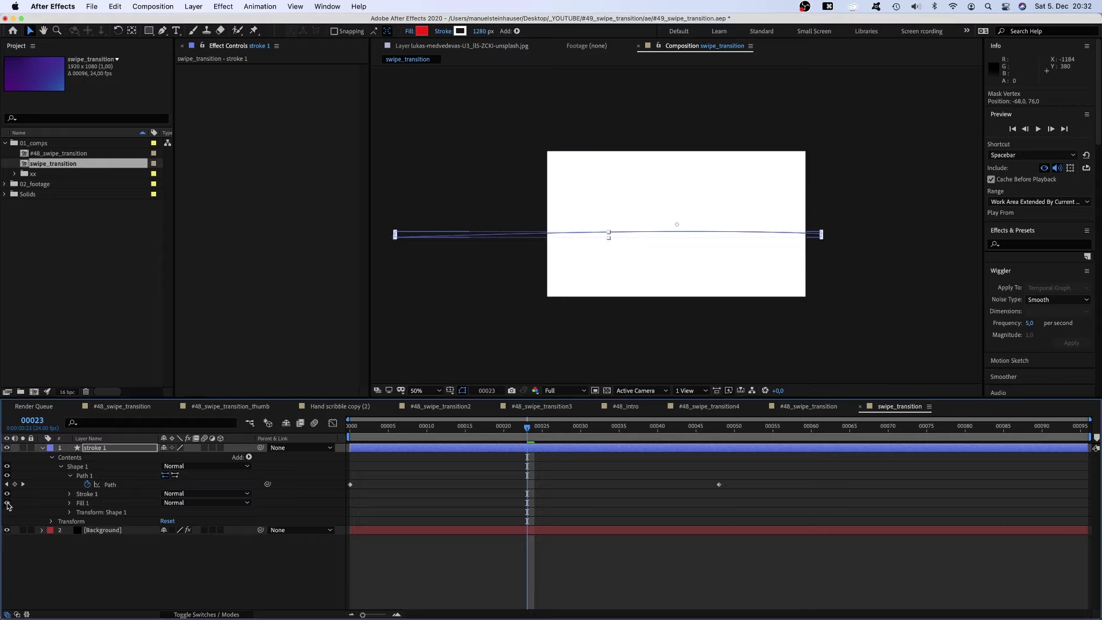
pyautogui.click(70, 494)
pyautogui.click(78, 577)
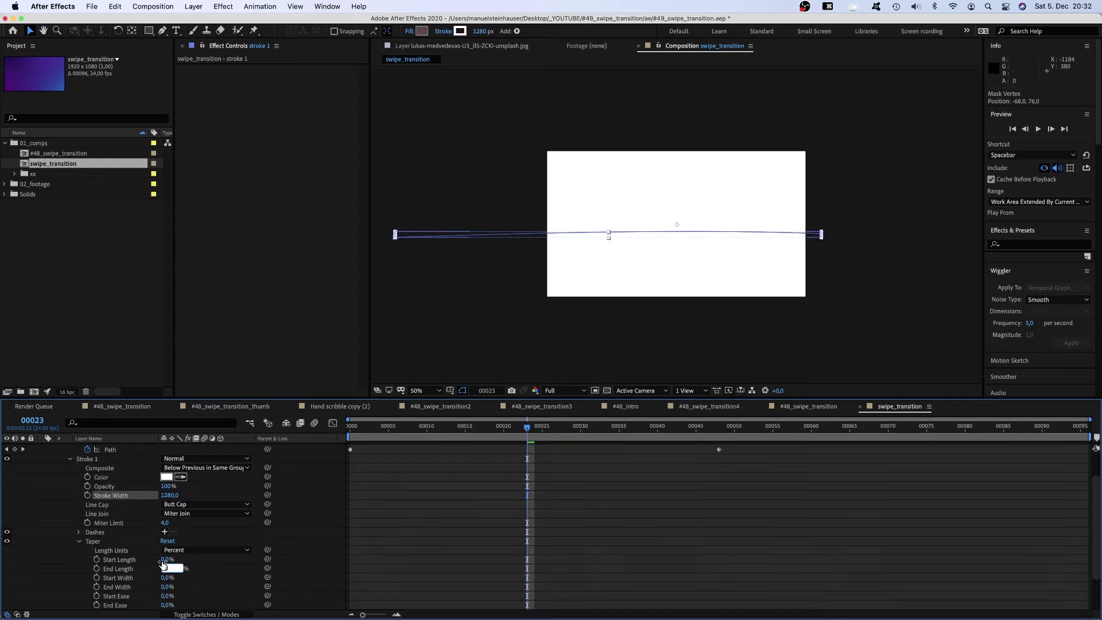
pyautogui.write('15')
pyautogui.press('Return')
# Step: Keyframe End Length, set 27% at a later keyframe moved to frame 48, and preview
pyautogui.moveTo(527, 428)
pyautogui.mouseDown()
pyautogui.moveTo(445, 427)
pyautogui.moveTo(550, 438)
pyautogui.moveTo(519, 437)
pyautogui.mouseUp()
pyautogui.click(97, 568)
pyautogui.write('27')
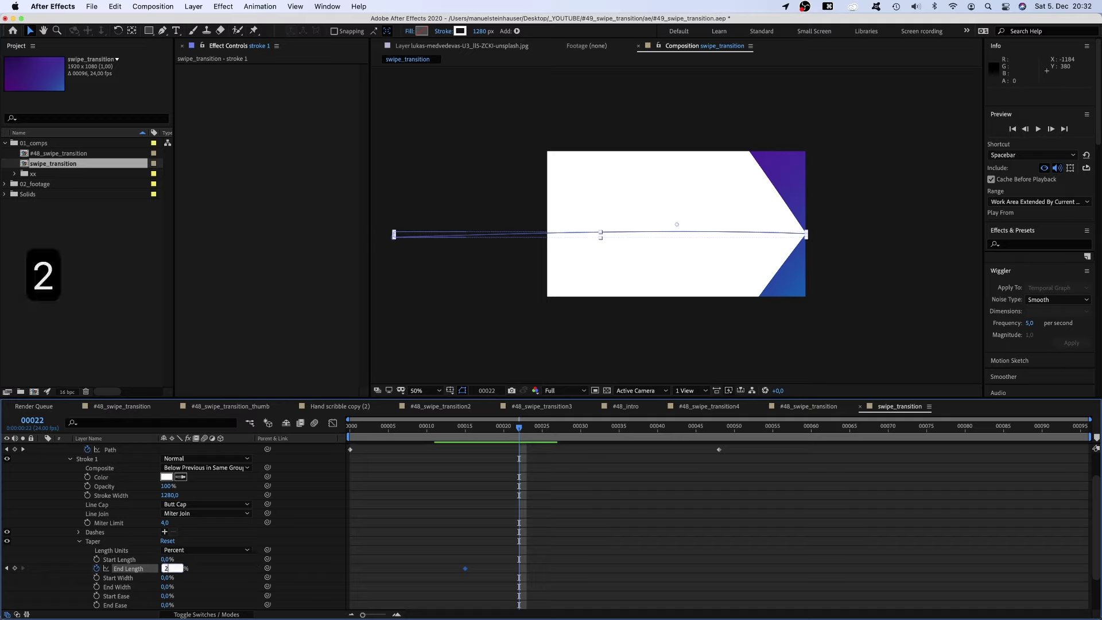
pyautogui.press('Return')
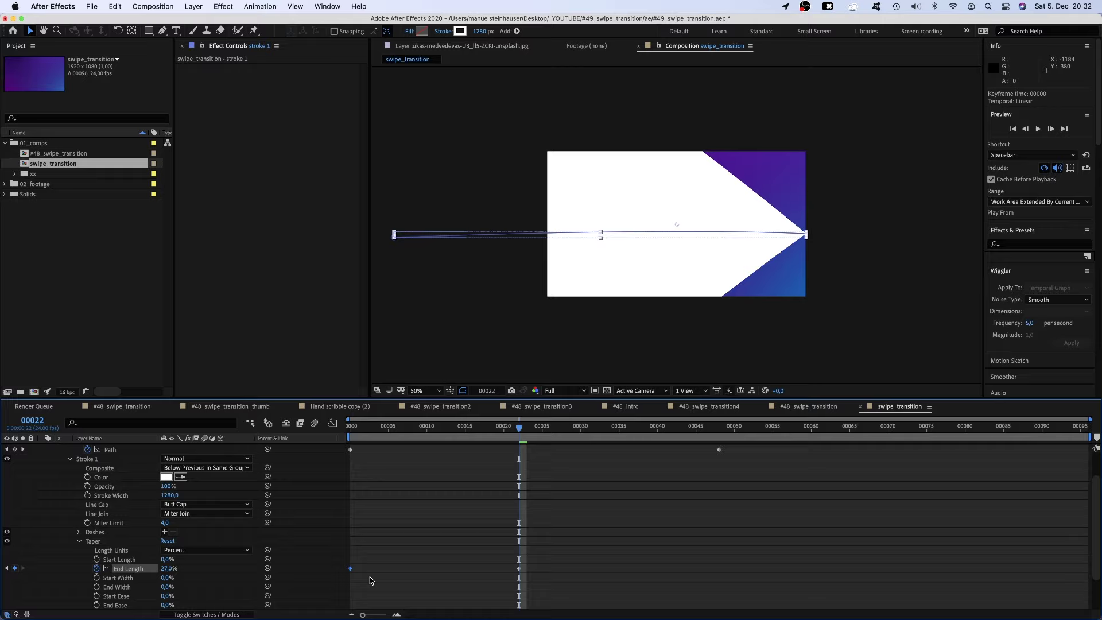
pyautogui.moveTo(545, 570); pyautogui.dragTo(716, 568)
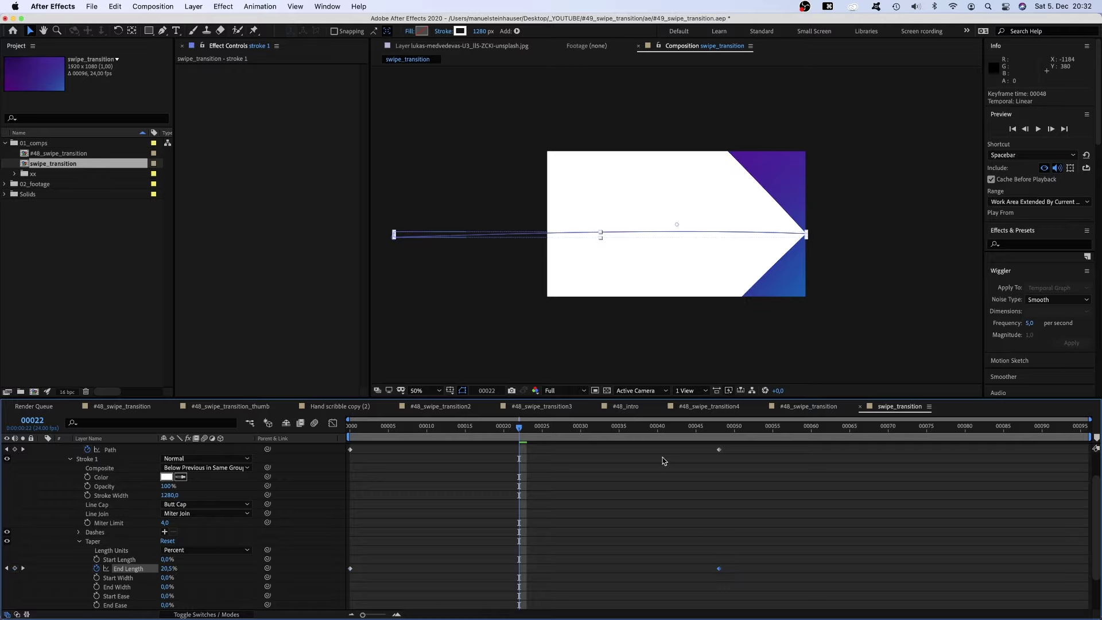
pyautogui.press('space')
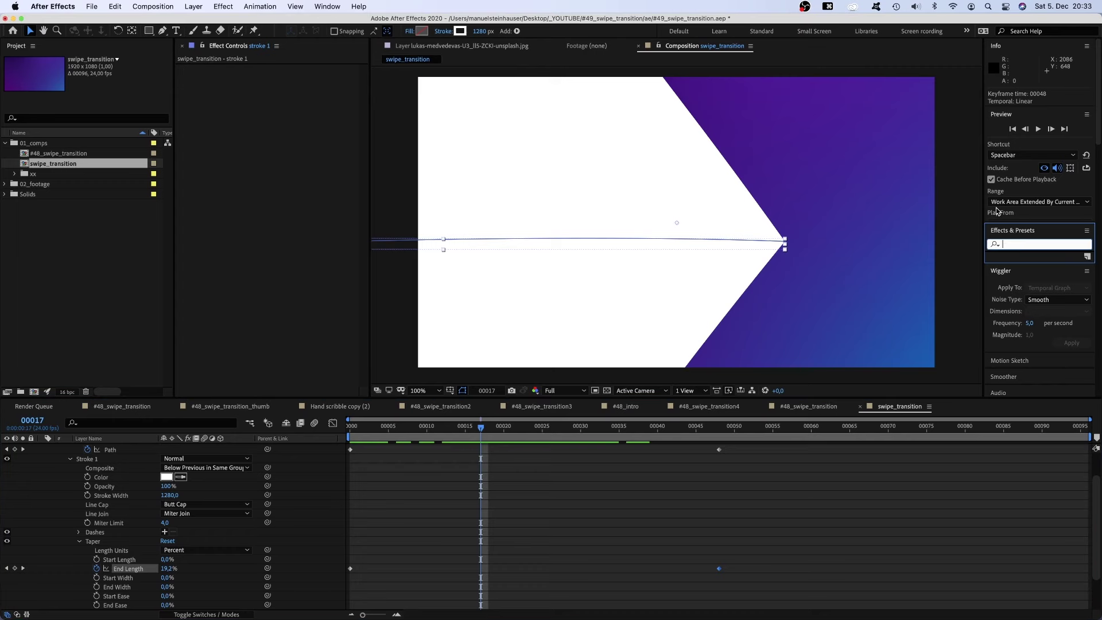
# Step: Apply Wave Warp to stroke 1 with height 80, width 215, direction 88°, pinned at All Edges
pyautogui.write('wave')
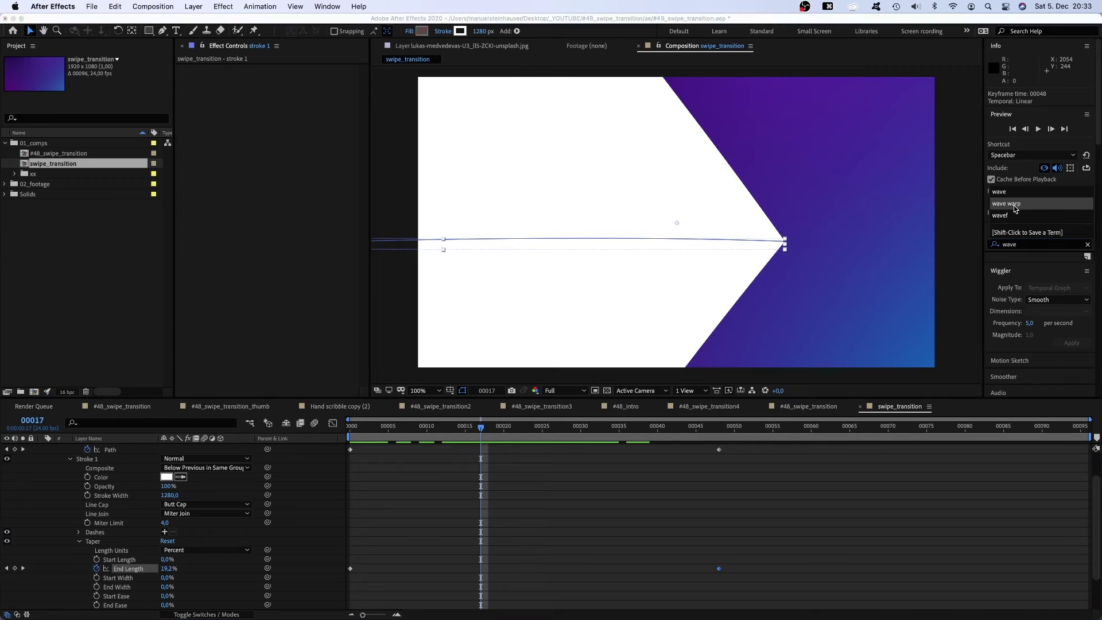
pyautogui.click(1015, 208)
pyautogui.moveTo(1028, 265); pyautogui.dragTo(221, 110)
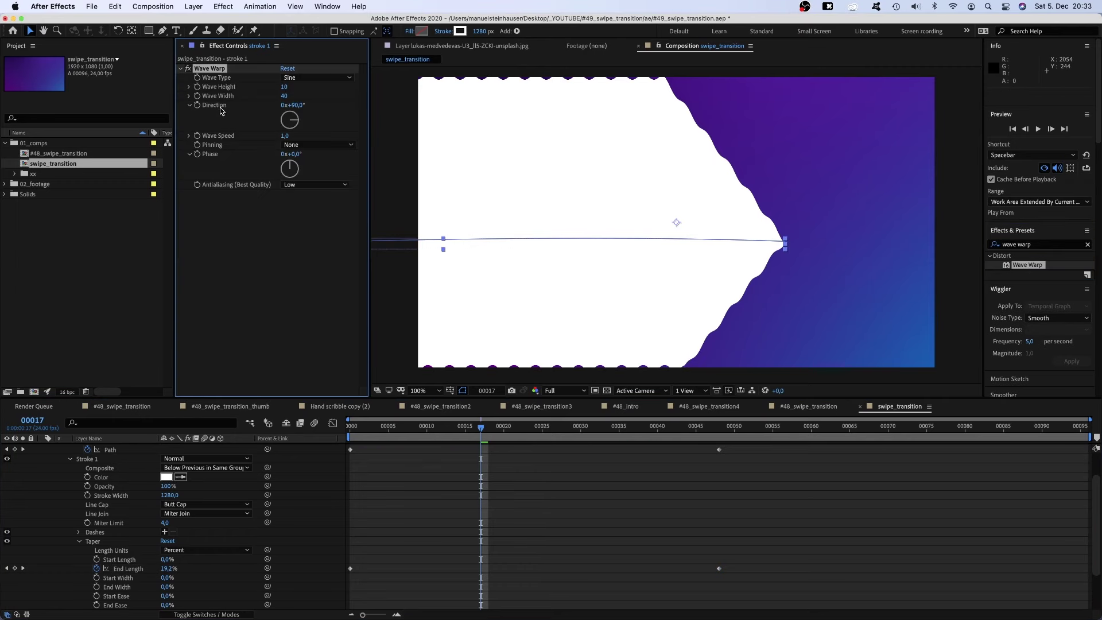
pyautogui.write('80')
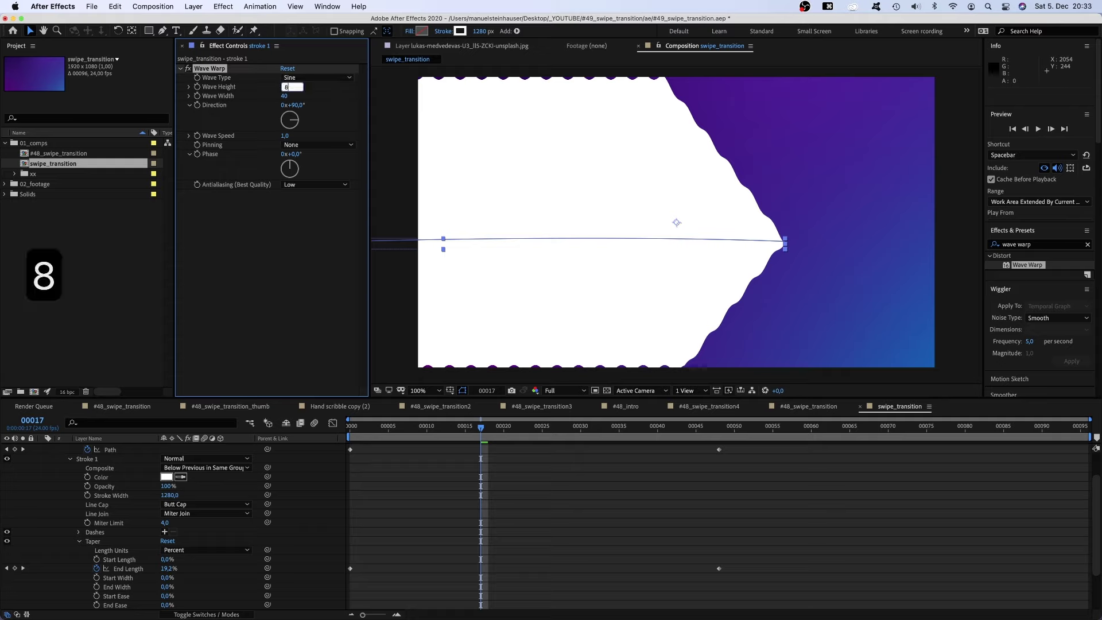
pyautogui.press('Return')
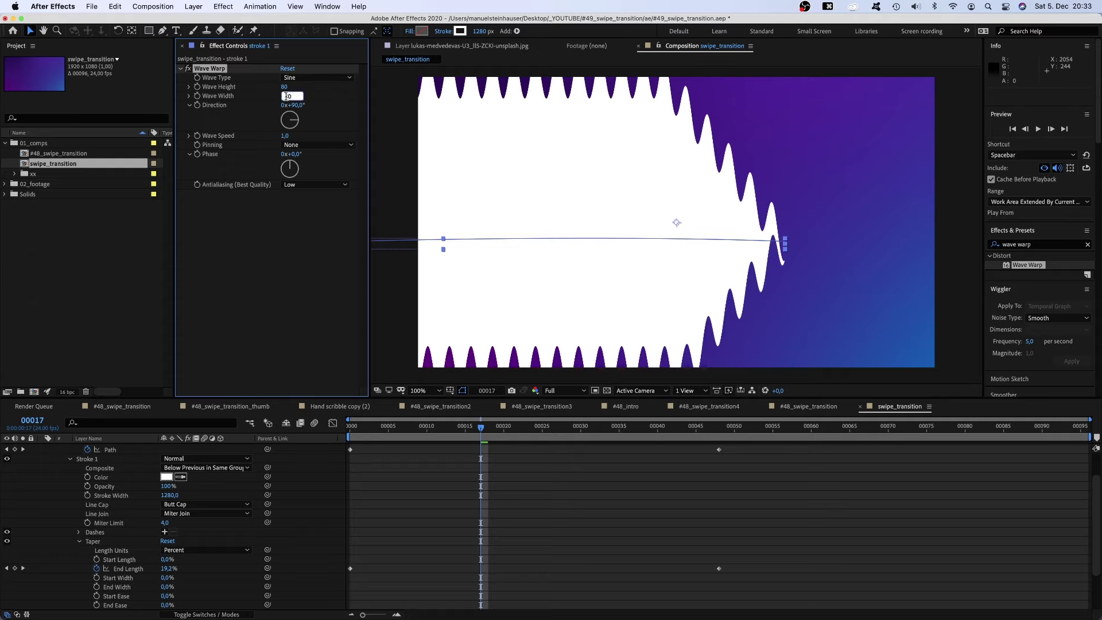
pyautogui.write('215')
pyautogui.press('Return')
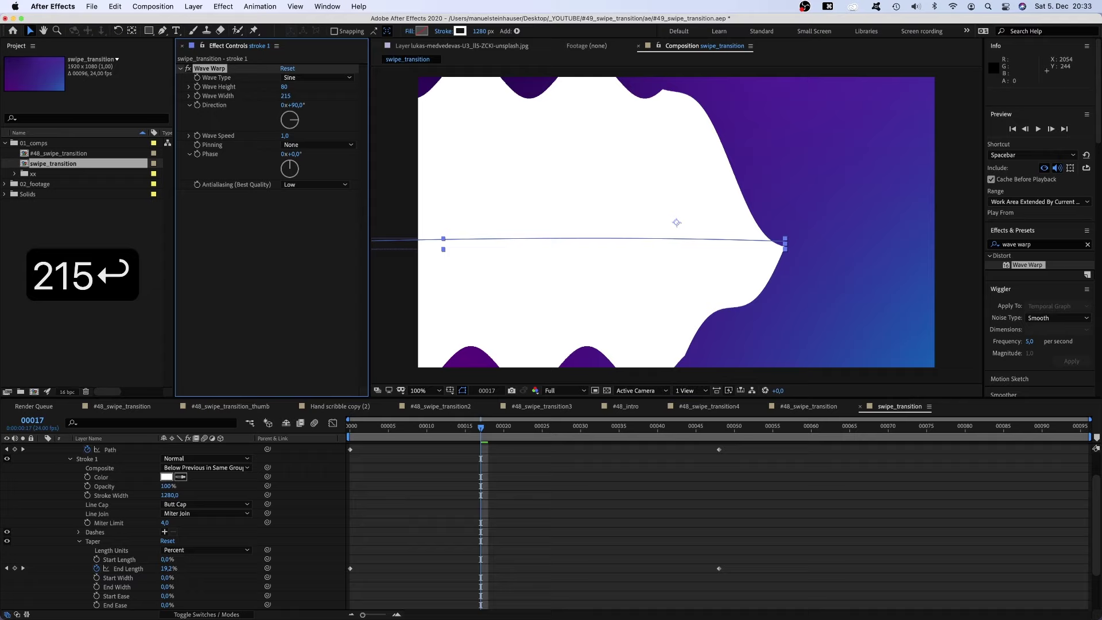
pyautogui.moveTo(298, 124); pyautogui.dragTo(299, 123)
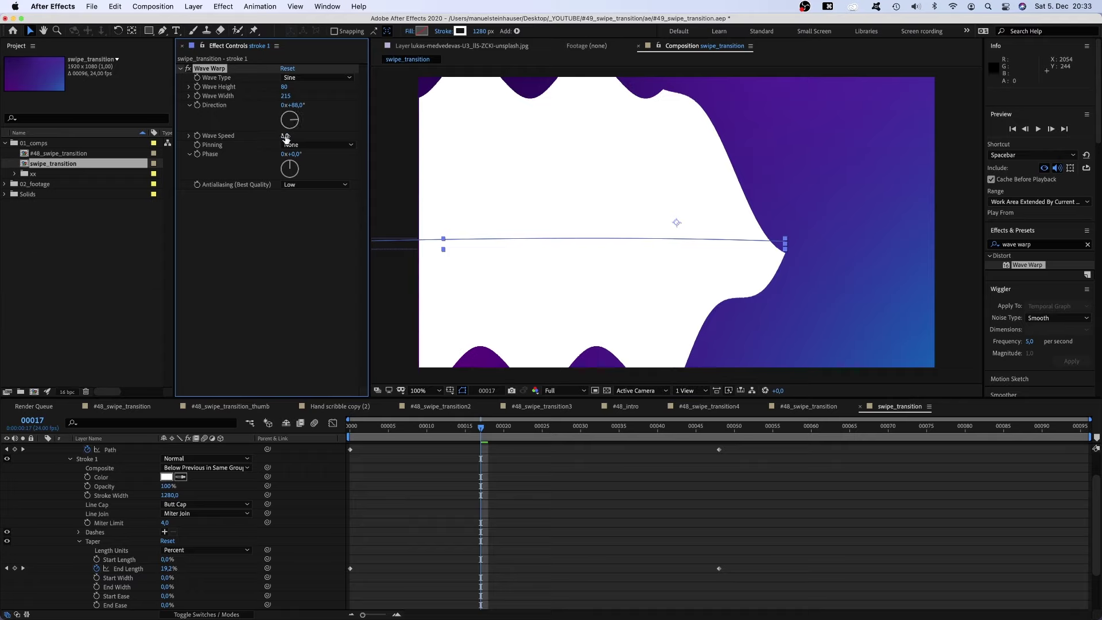
pyautogui.click(291, 145)
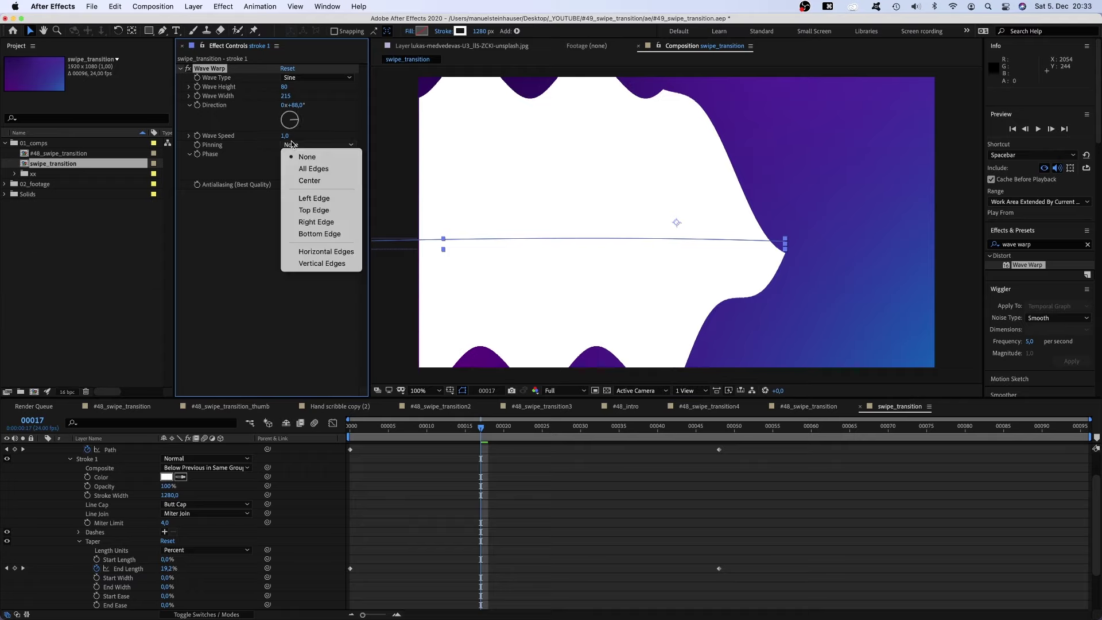
pyautogui.click(298, 169)
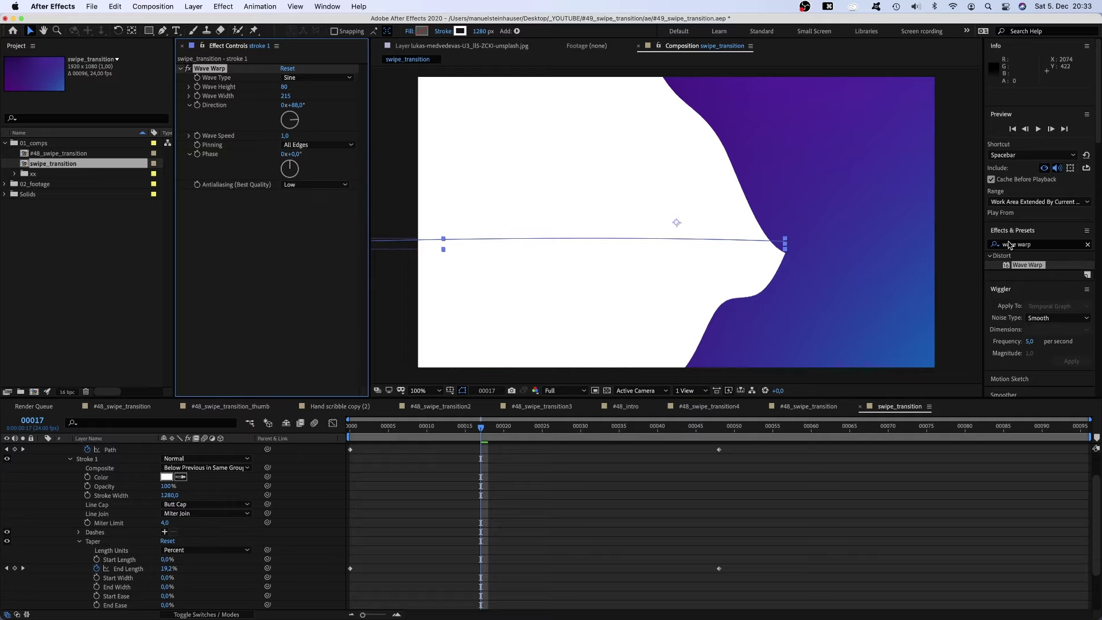
# Step: Add a Gradient Ramp to stroke 1 and set Wave Warp antialiasing to High
pyautogui.click(1042, 246)
pyautogui.write('gradient')
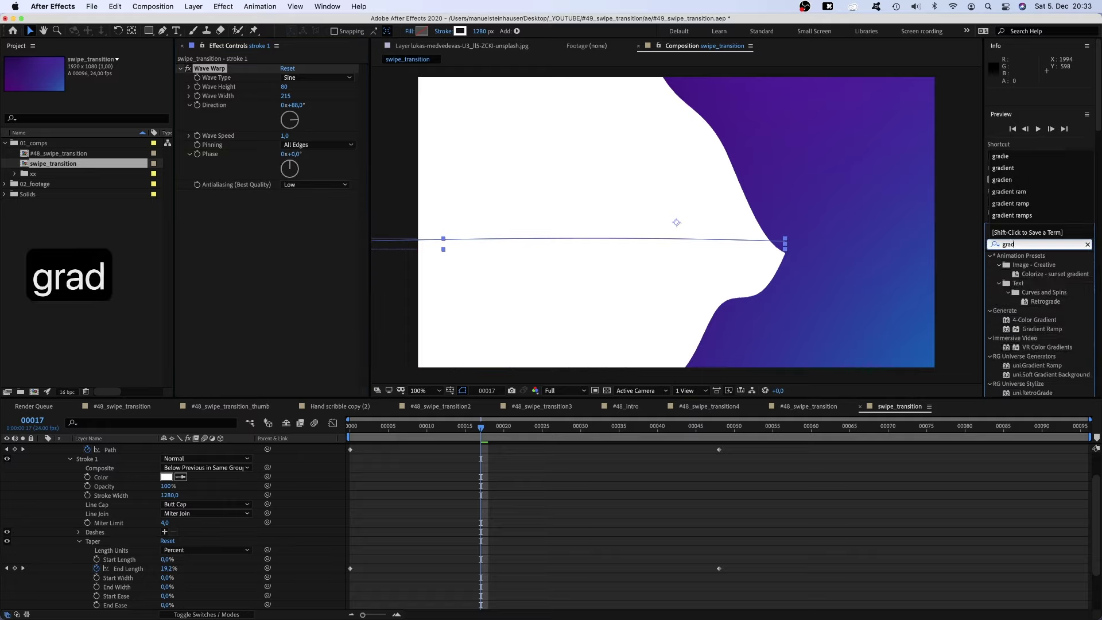
pyautogui.click(1012, 180)
pyautogui.moveTo(977, 281); pyautogui.dragTo(232, 248)
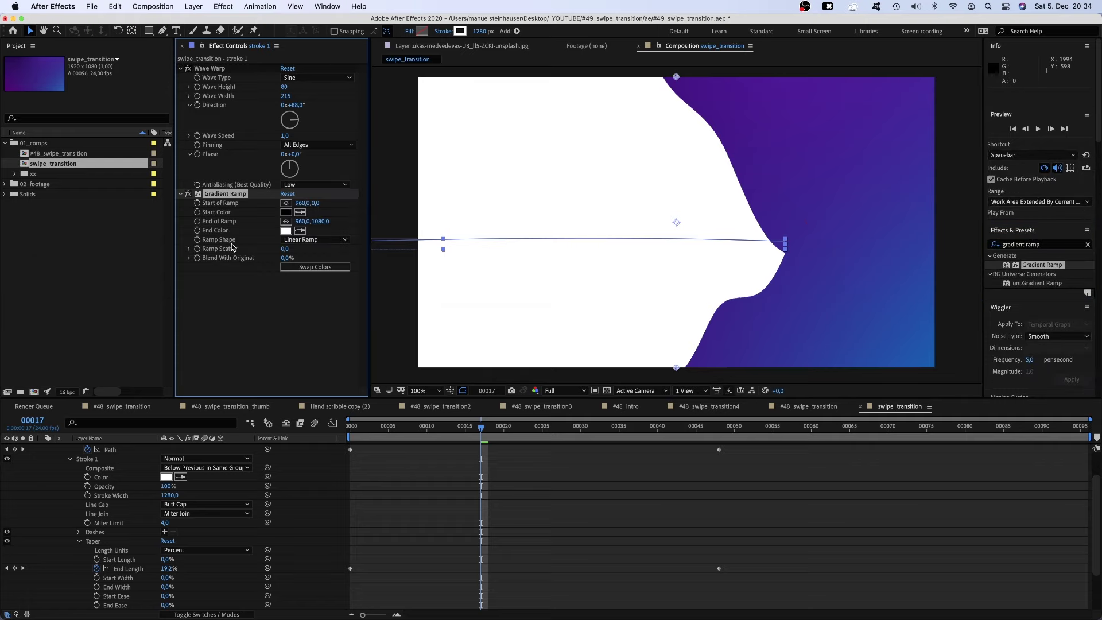
pyautogui.click(298, 186)
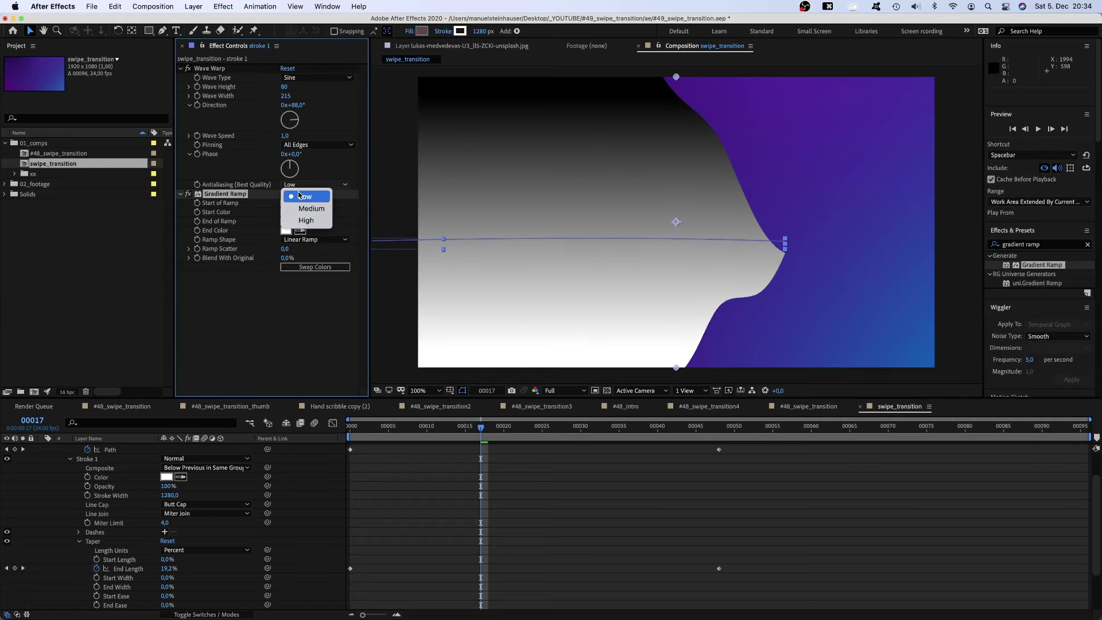
pyautogui.click(306, 221)
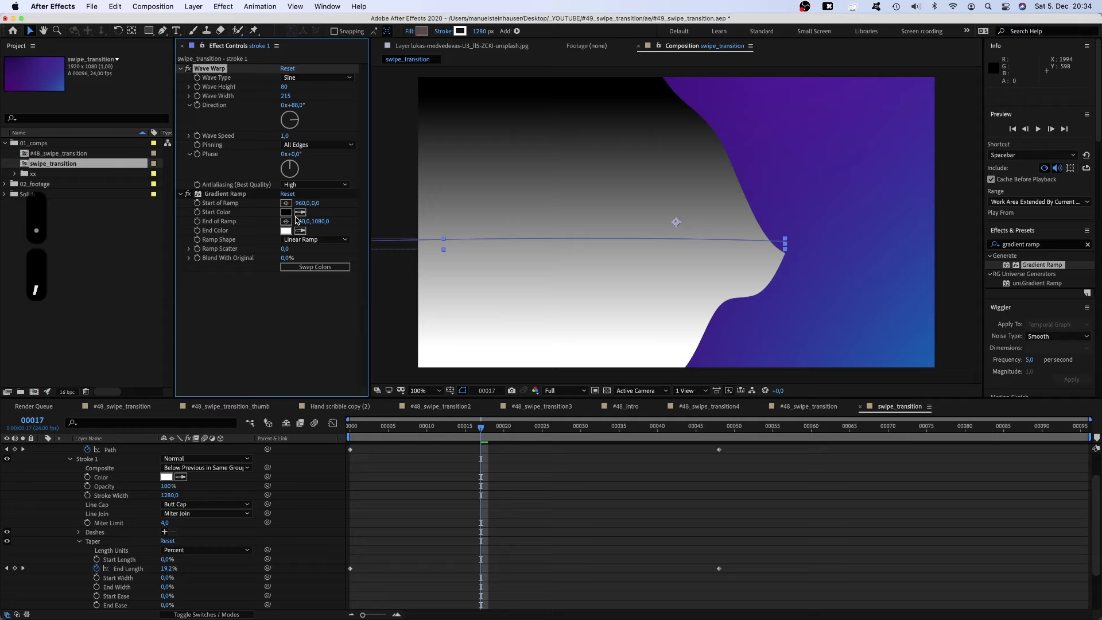
# Step: Place the ramp start beyond the comp's right edge with a yellow FFD500 Start Color
pyautogui.press(',')
pyautogui.press(',')
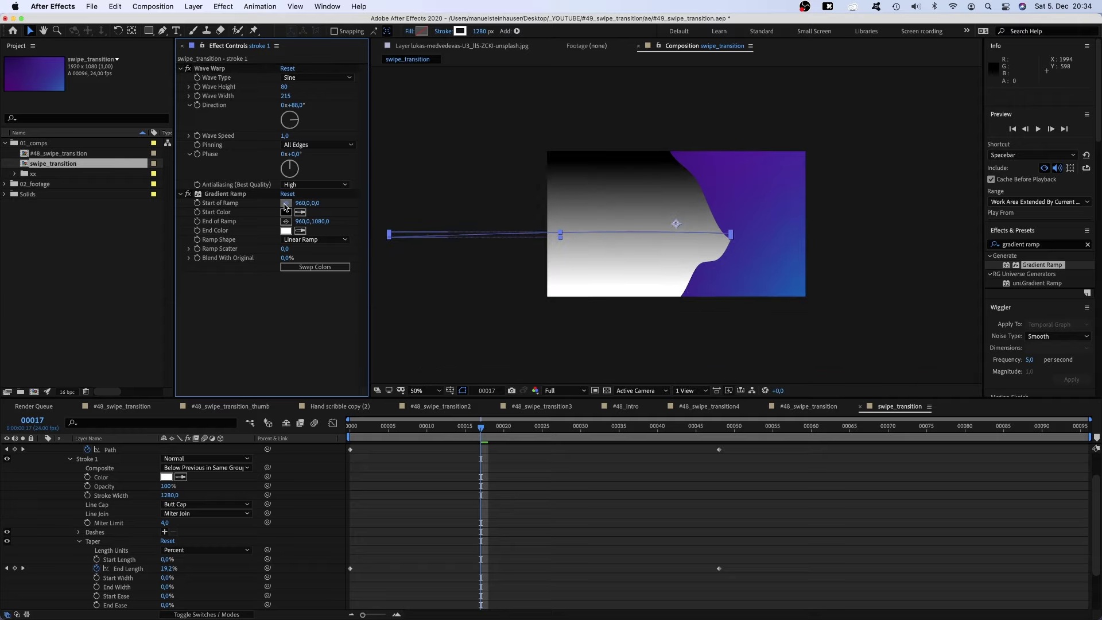
pyautogui.click(285, 205)
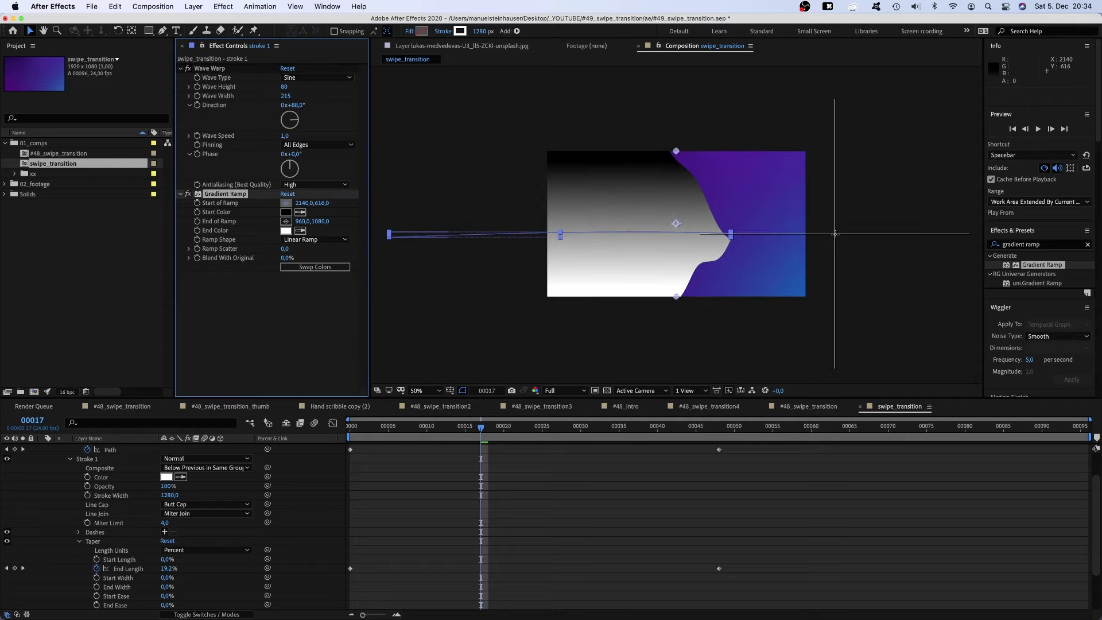
pyautogui.click(834, 233)
pyautogui.click(286, 213)
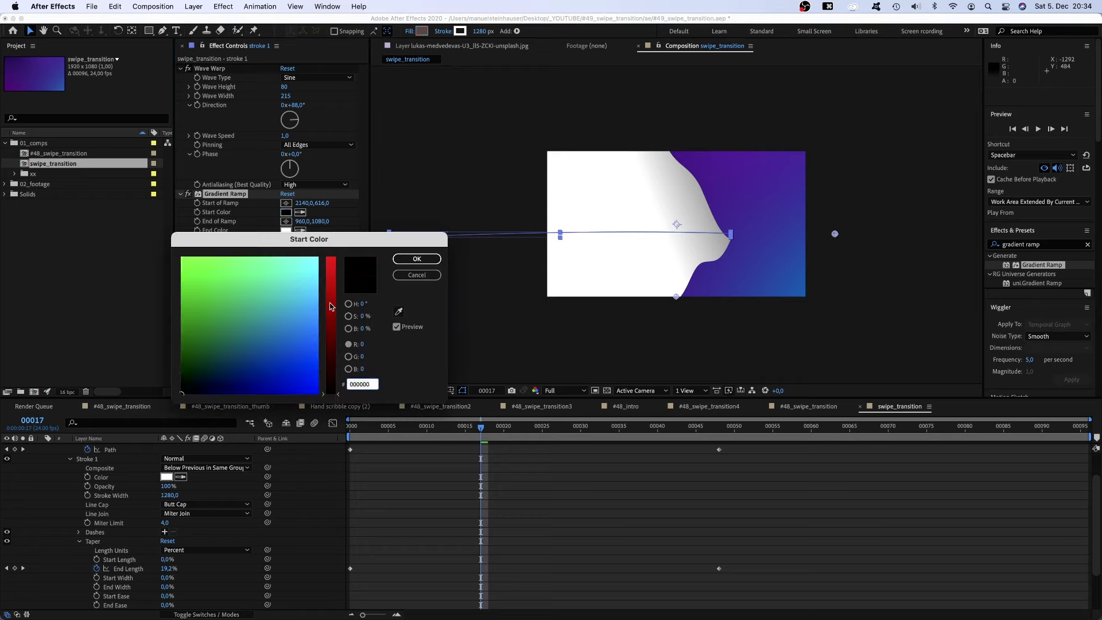
pyautogui.moveTo(332, 306); pyautogui.dragTo(332, 257)
pyautogui.moveTo(298, 290); pyautogui.dragTo(178, 280)
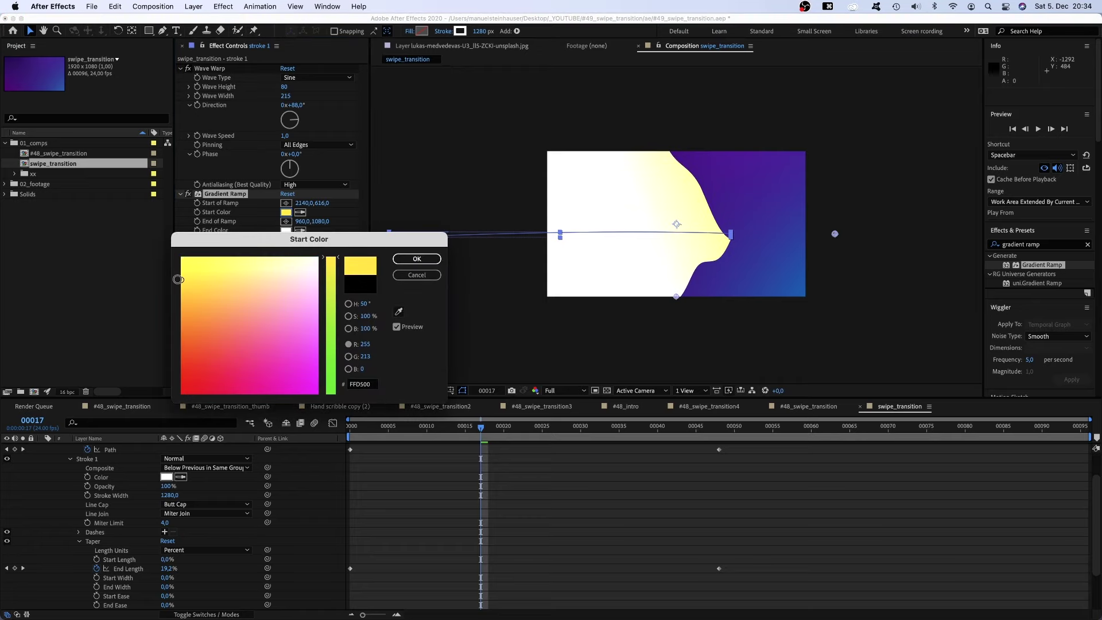
pyautogui.click(418, 259)
# Step: Move the ramp end point toward the frame and make the End Color red
pyautogui.moveTo(438, 232); pyautogui.dragTo(518, 231)
pyautogui.click(286, 231)
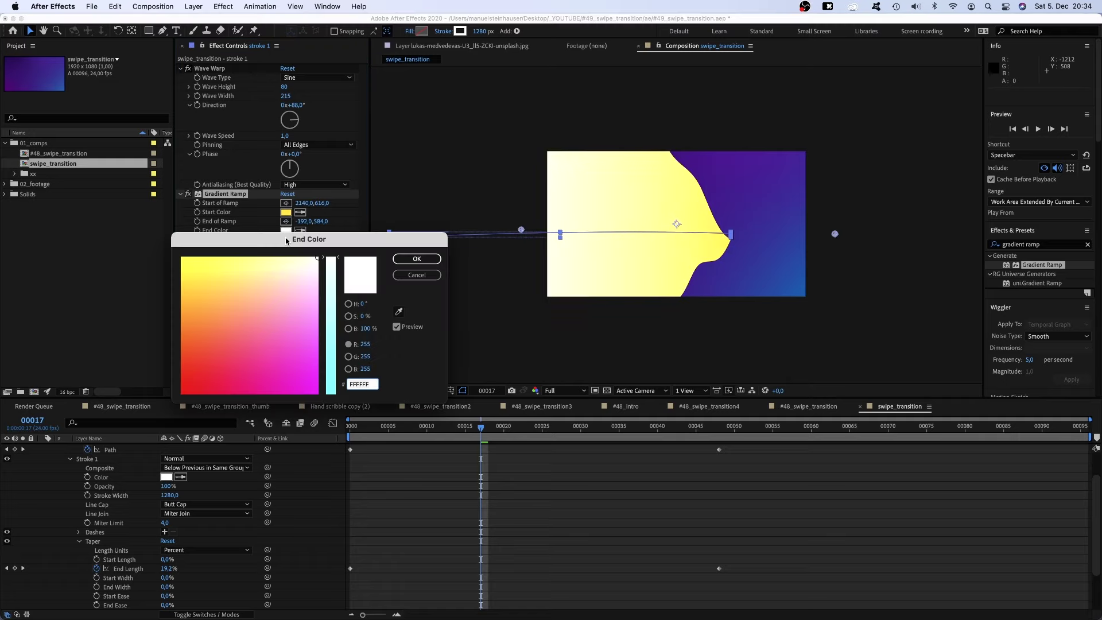
pyautogui.moveTo(241, 350); pyautogui.dragTo(217, 374)
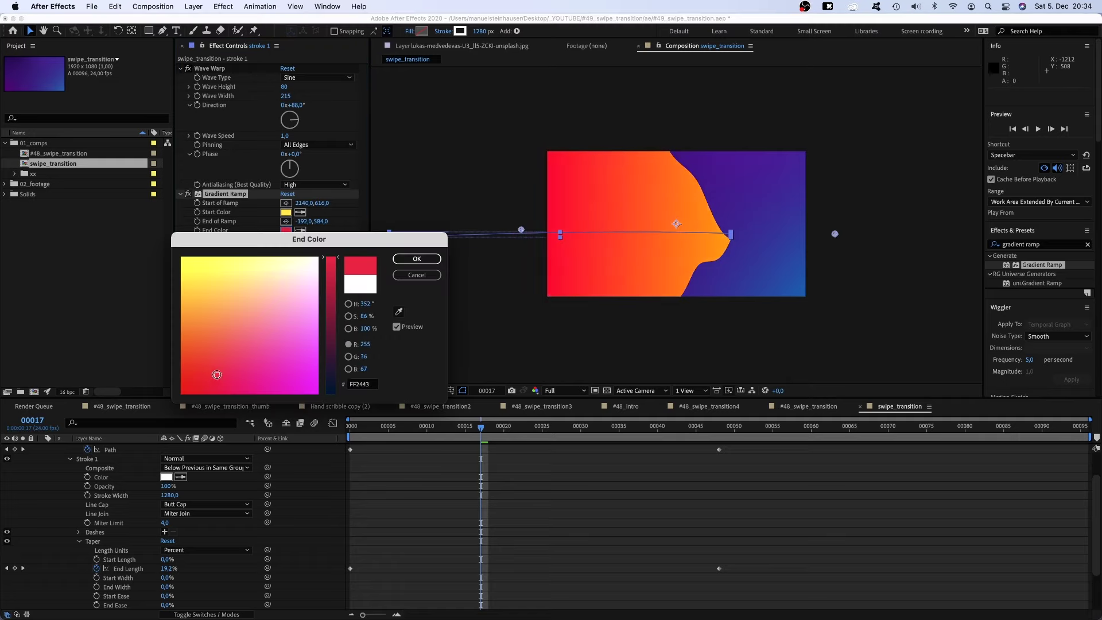
pyautogui.click(423, 258)
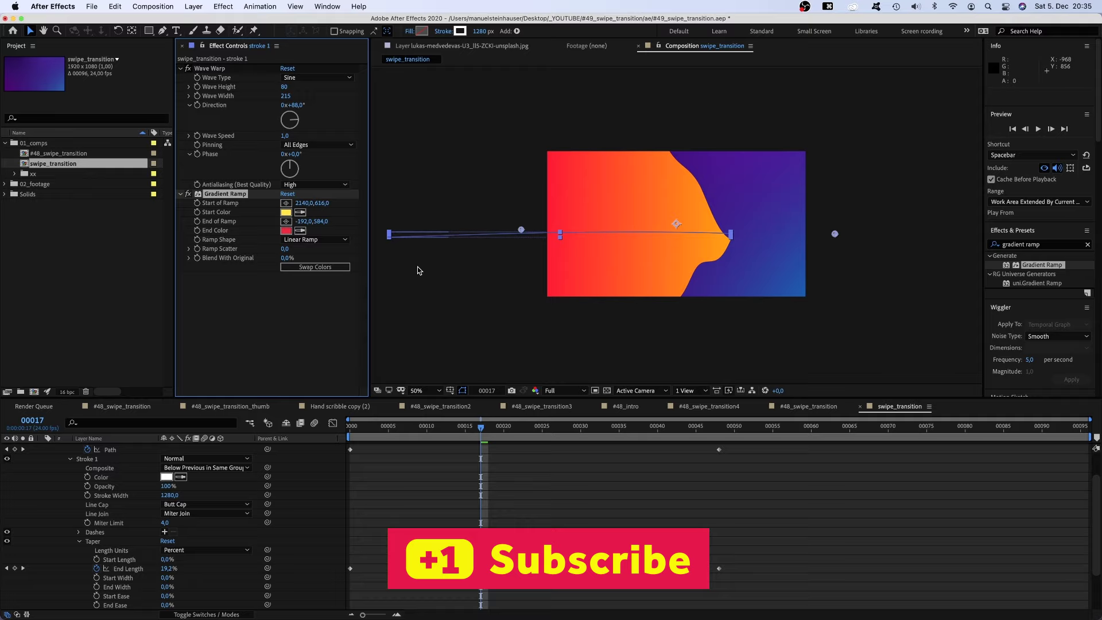
pyautogui.click(321, 457)
# Step: In the speed graph, give the End Length keyframes strong ease in and out, then preview
pyautogui.press('u')
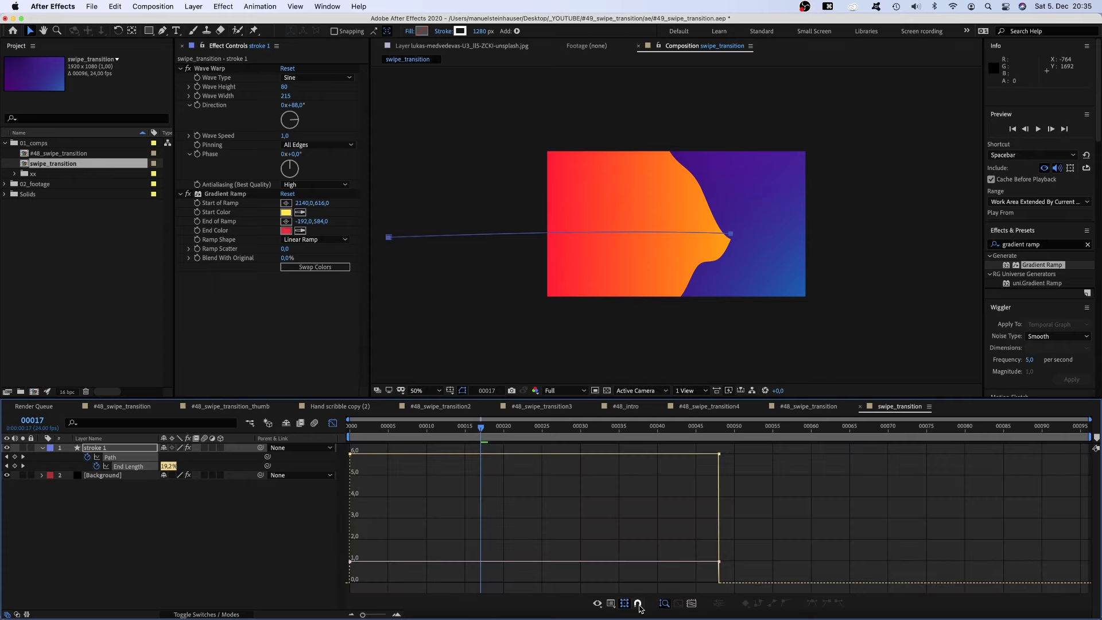
pyautogui.click(612, 603)
pyautogui.click(632, 516)
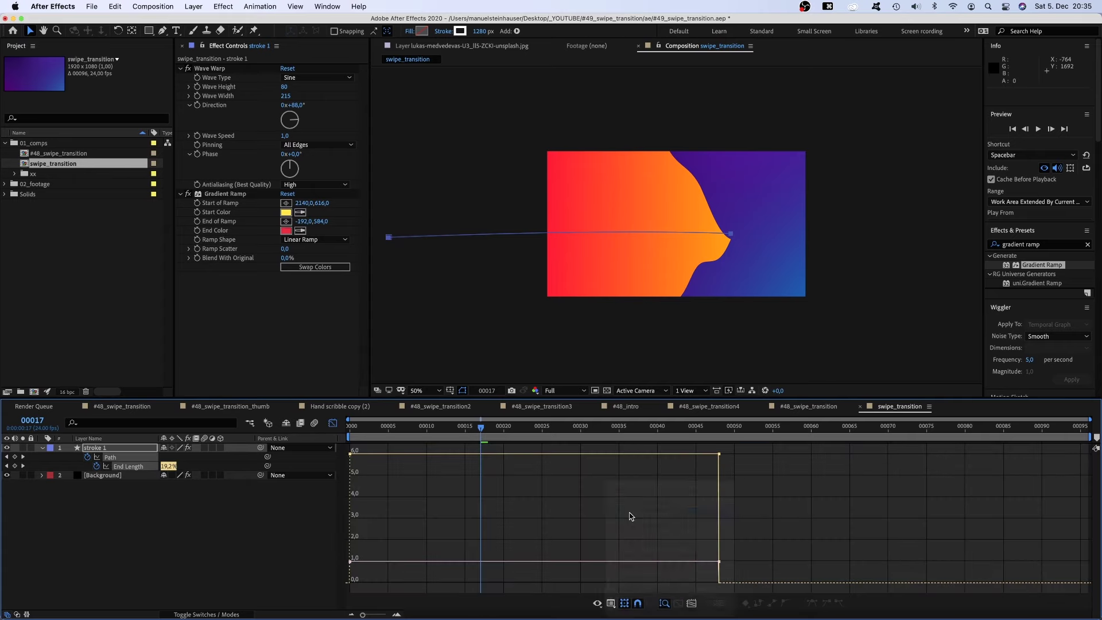
pyautogui.moveTo(362, 539); pyautogui.dragTo(414, 582)
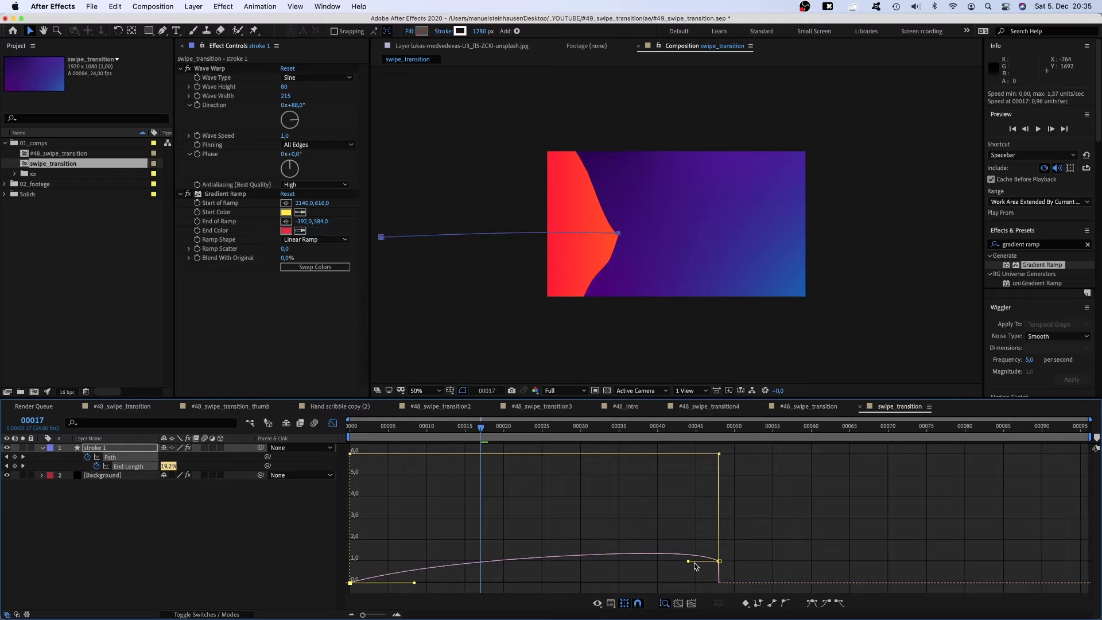
pyautogui.moveTo(697, 561); pyautogui.dragTo(625, 583)
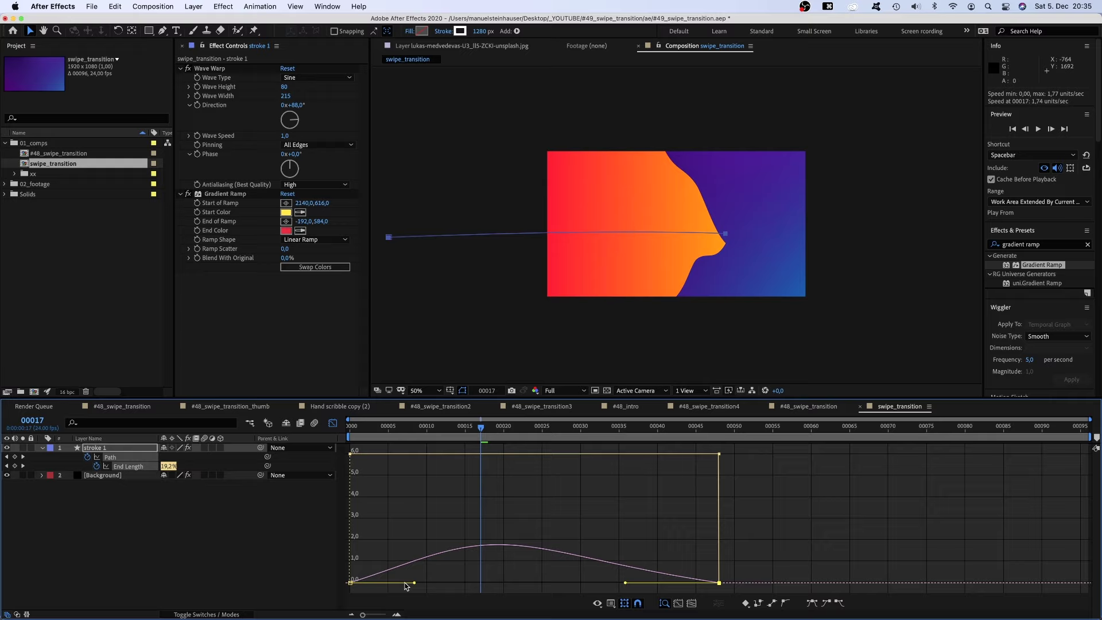
pyautogui.moveTo(417, 585); pyautogui.dragTo(451, 583)
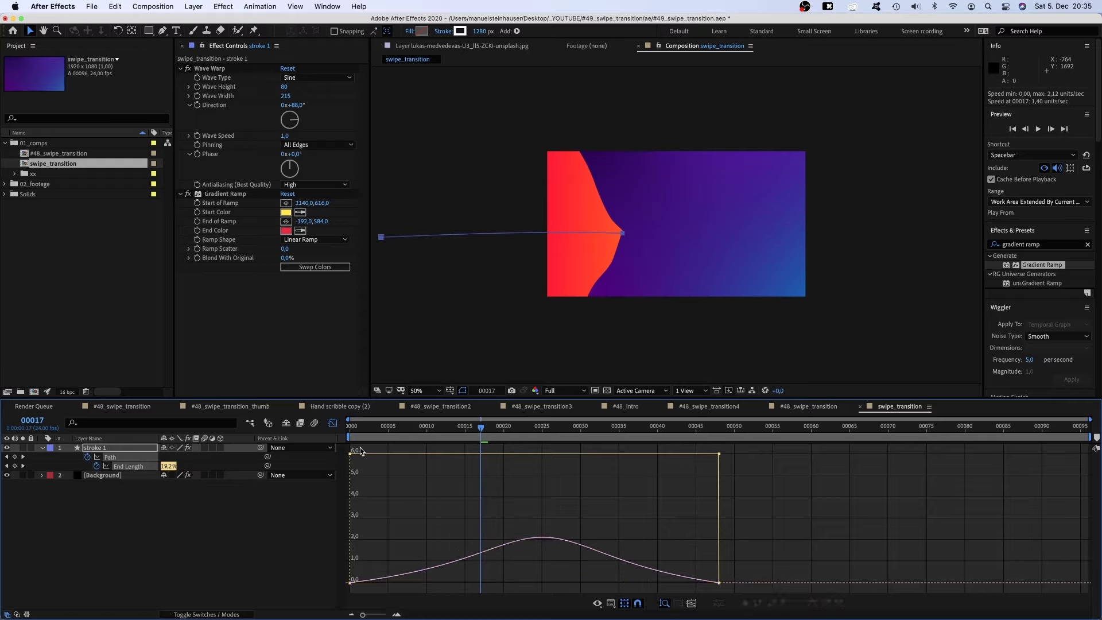
pyautogui.moveTo(380, 454); pyautogui.dragTo(481, 583)
pyautogui.moveTo(689, 525); pyautogui.dragTo(583, 581)
pyautogui.press('space')
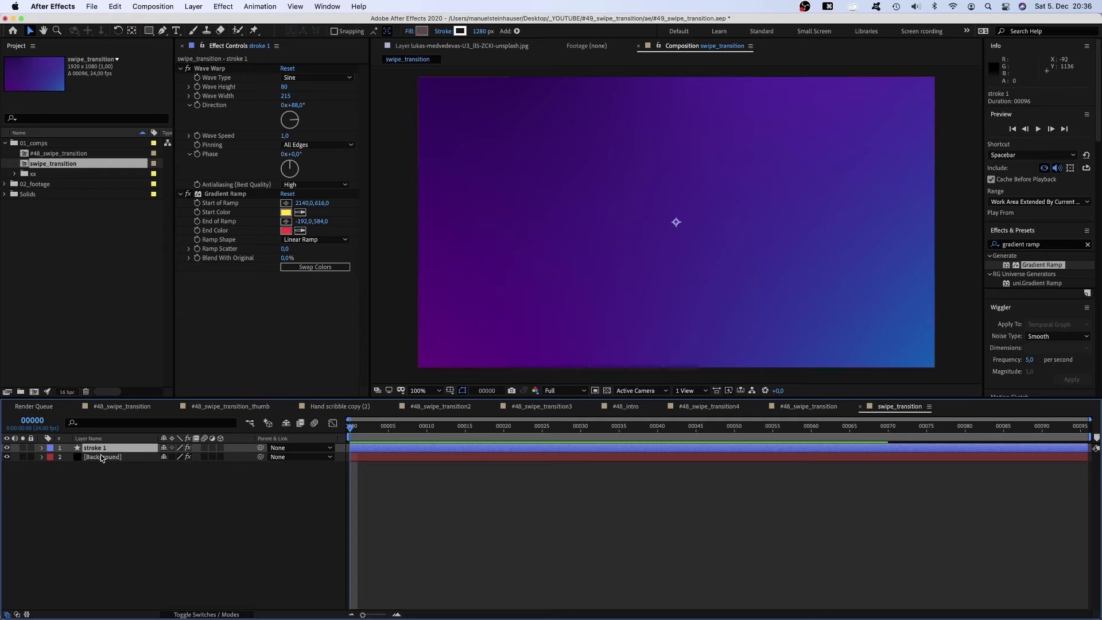
# Step: Duplicate stroke 1 and pick-whip stroke 2's Path to stroke 1's Path
pyautogui.press('super+d')
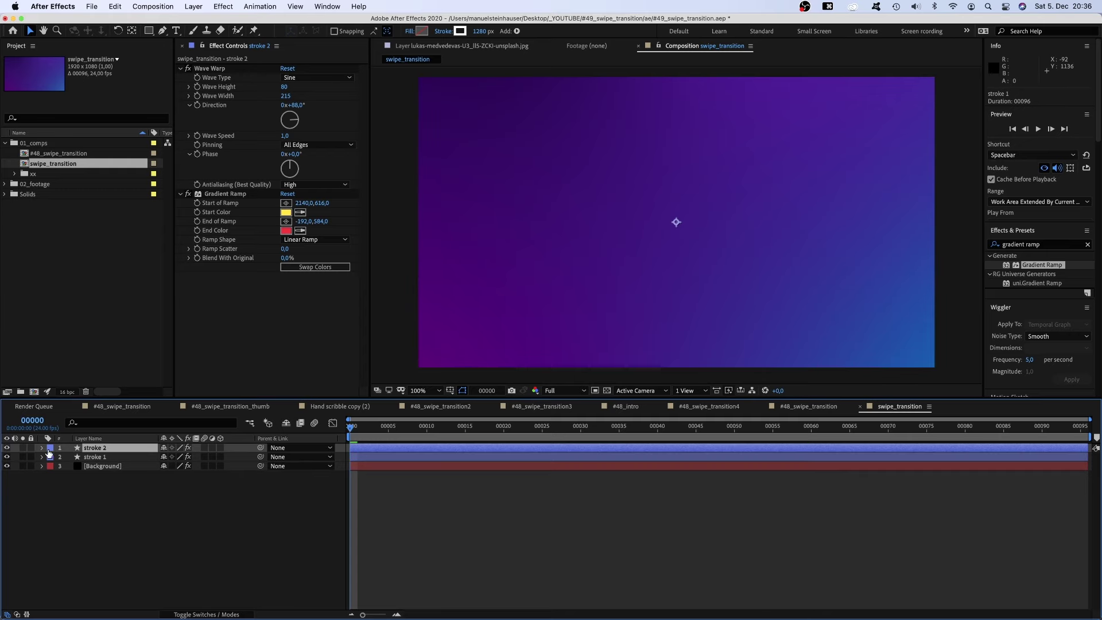
pyautogui.click(42, 448)
pyautogui.click(52, 458)
pyautogui.click(52, 466)
pyautogui.click(70, 476)
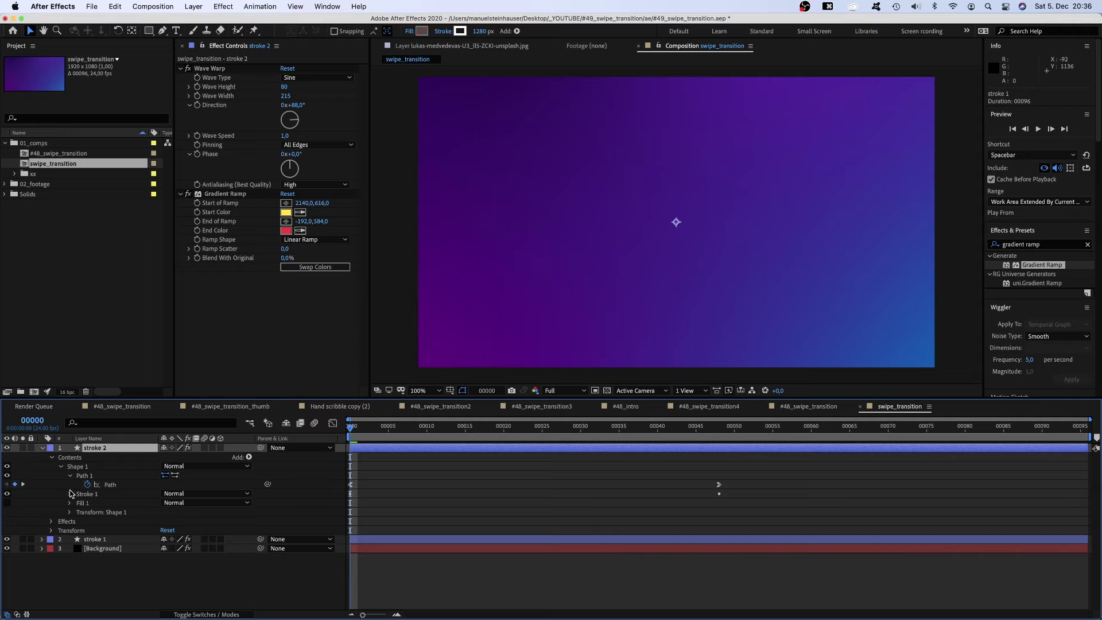
pyautogui.click(44, 539)
pyautogui.click(70, 494)
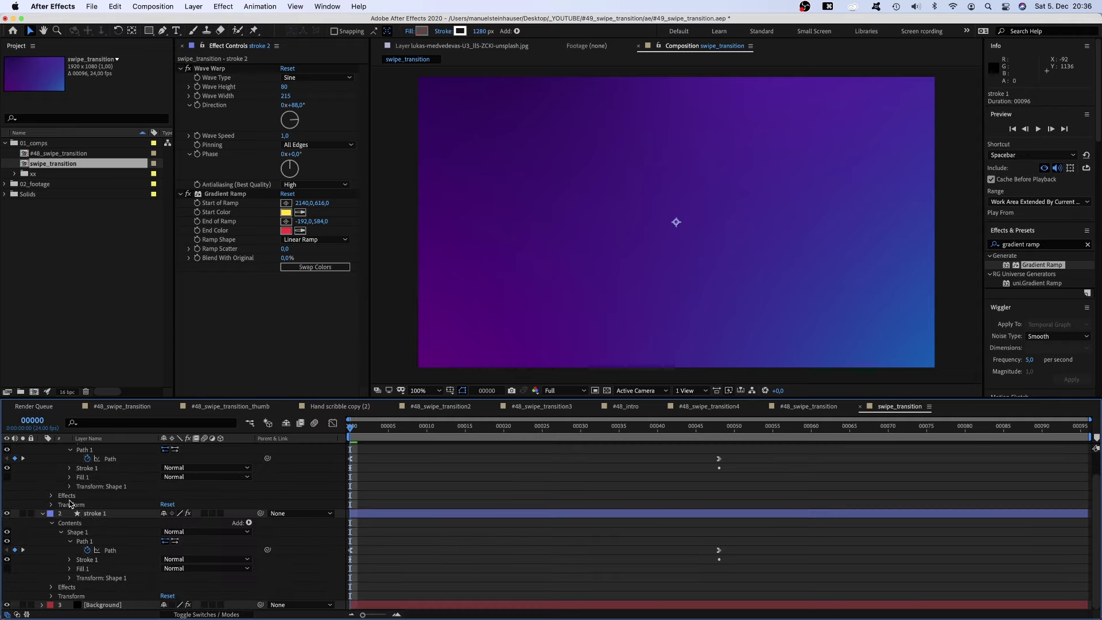
pyautogui.click(110, 459)
pyautogui.scroll(3, 700, 457)
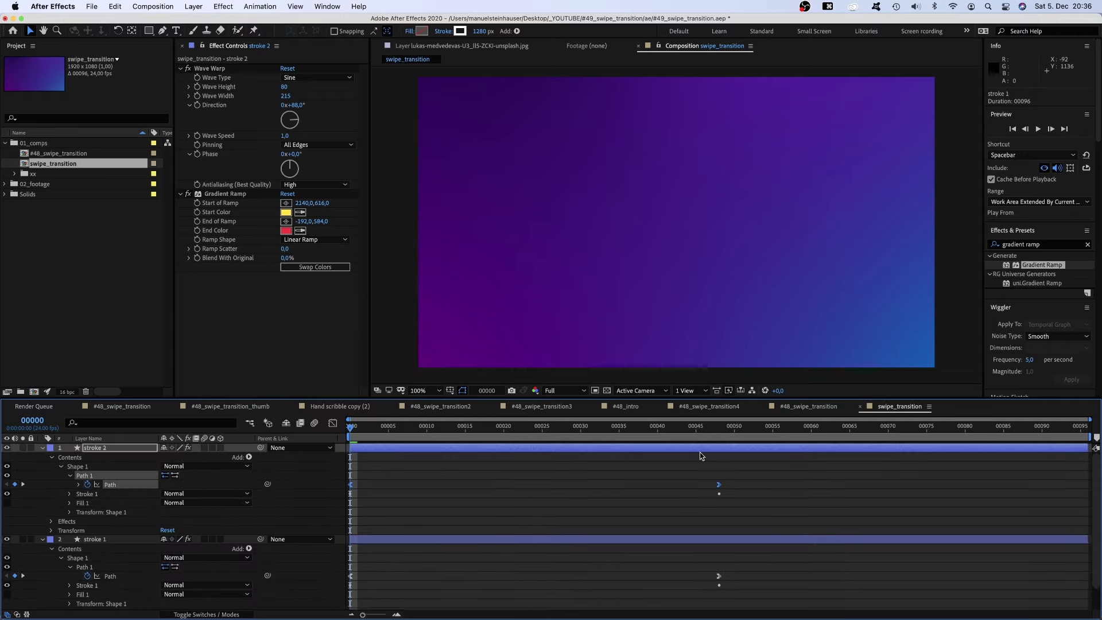
pyautogui.moveTo(267, 484)
pyautogui.mouseDown()
pyautogui.moveTo(138, 539)
pyautogui.moveTo(112, 579)
pyautogui.mouseUp()
# Step: Set stroke 2's End Length keyframe at frame 46 to 60%
pyautogui.press('u')
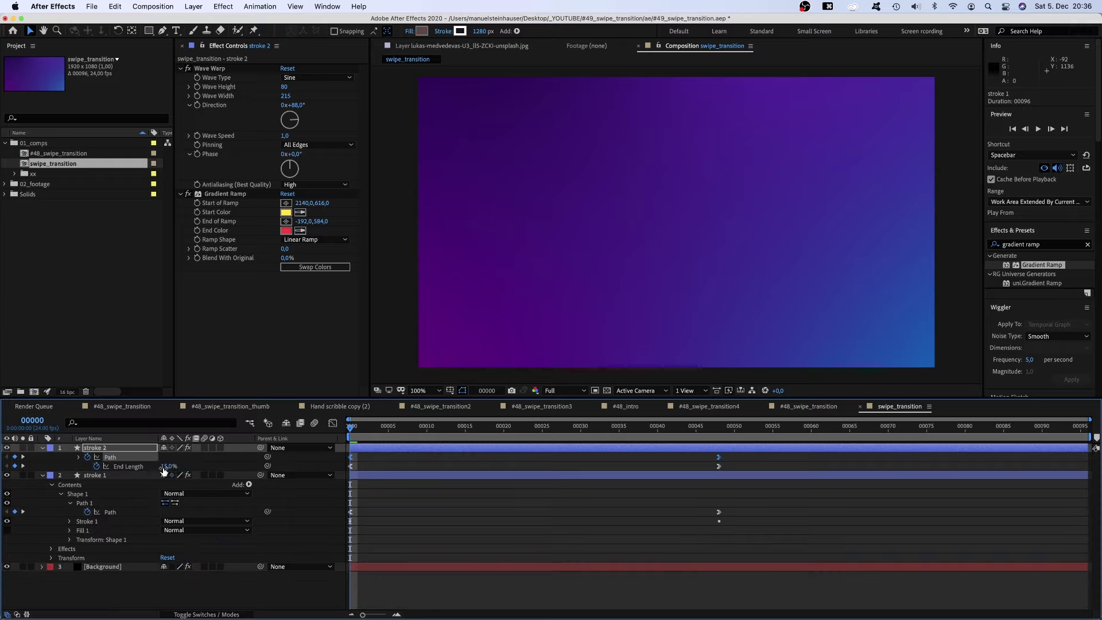
pyautogui.moveTo(163, 471); pyautogui.dragTo(170, 471)
pyautogui.moveTo(381, 440); pyautogui.dragTo(719, 439)
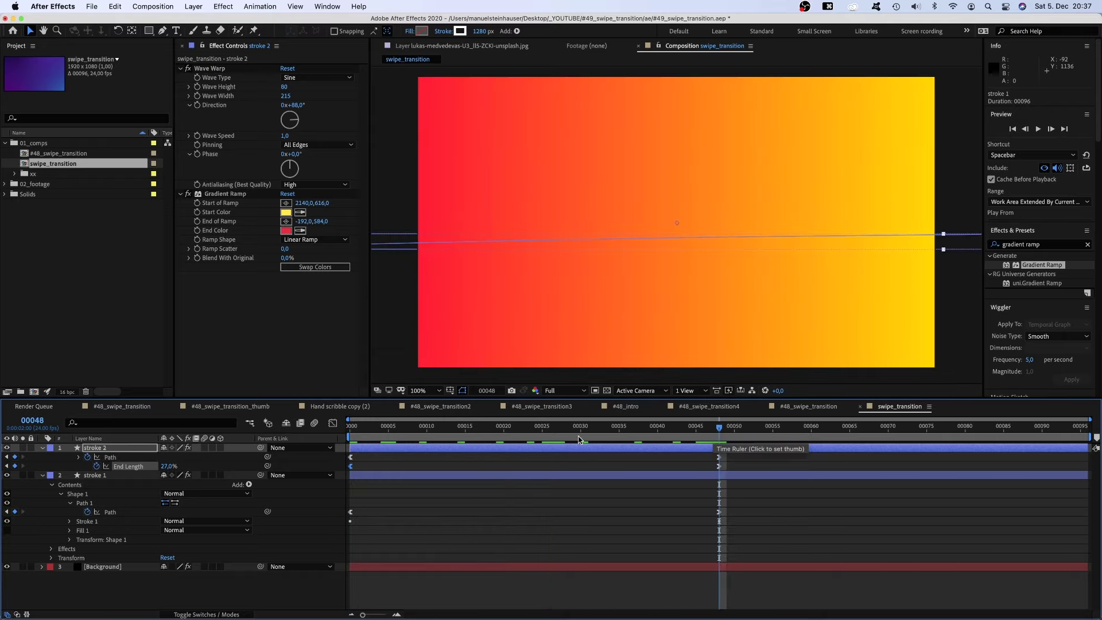
pyautogui.write('60')
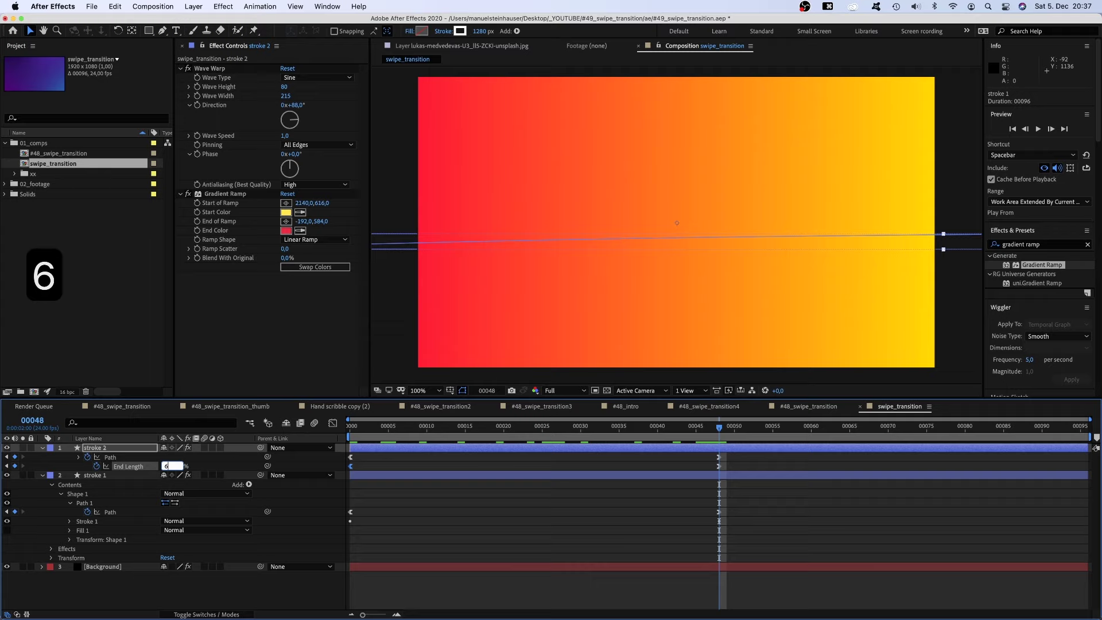
pyautogui.press('Return')
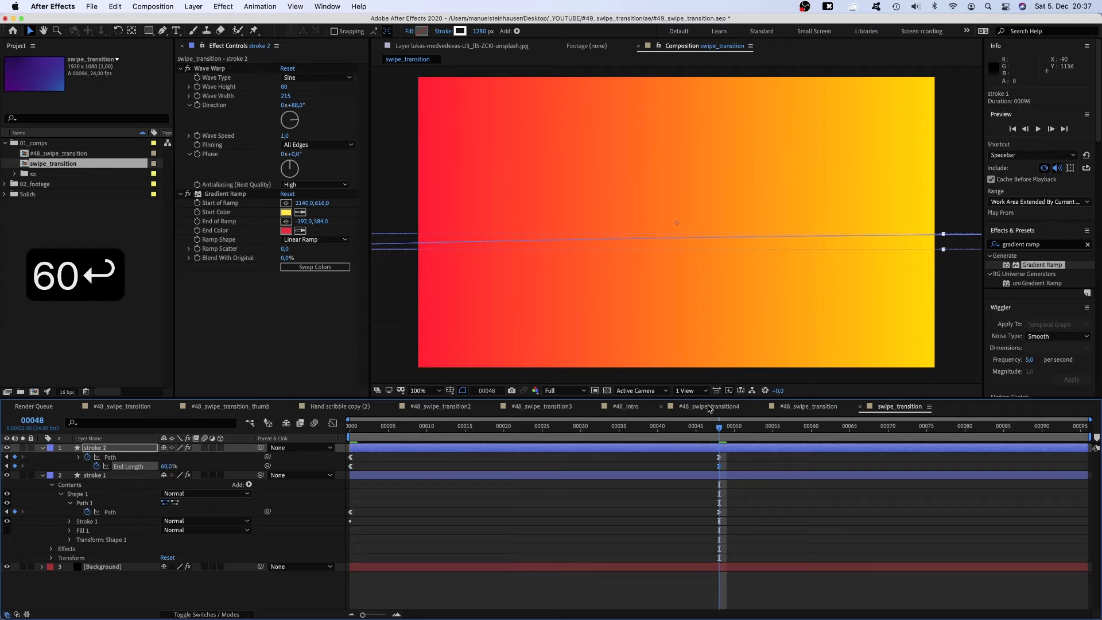
# Step: Set stroke 2's blend mode to Add
pyautogui.click(203, 614)
pyautogui.click(185, 447)
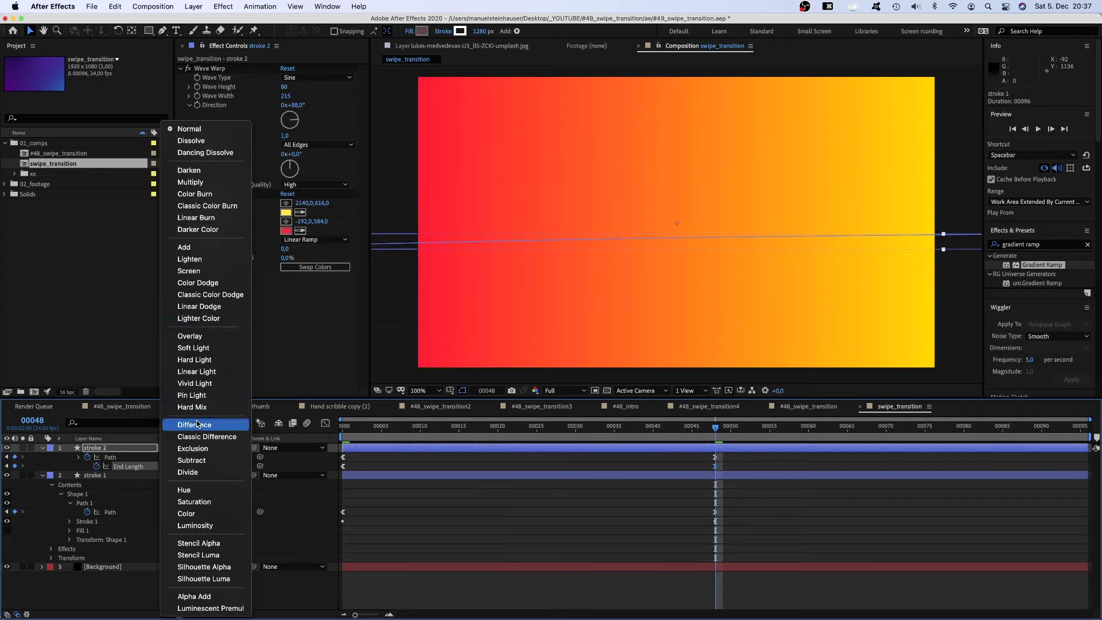
pyautogui.click(223, 248)
# Step: At frame 22, set stroke 2's wave height to -80, width 230 and speed 1,5
pyautogui.moveTo(677, 443); pyautogui.dragTo(497, 446)
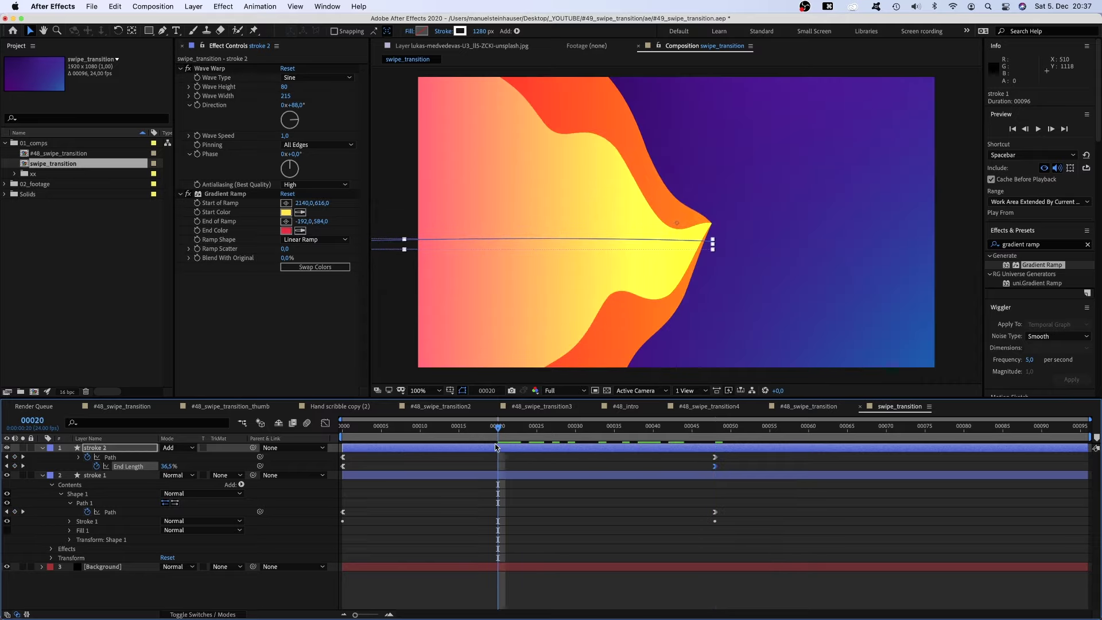
pyautogui.click(285, 86)
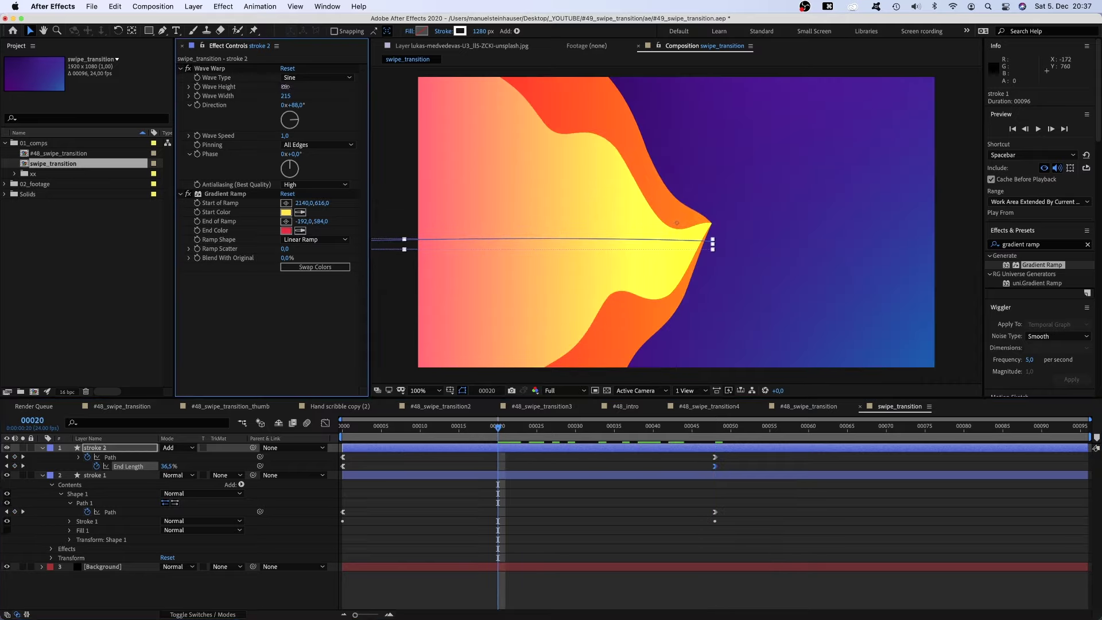
pyautogui.write('-80')
pyautogui.press('Return')
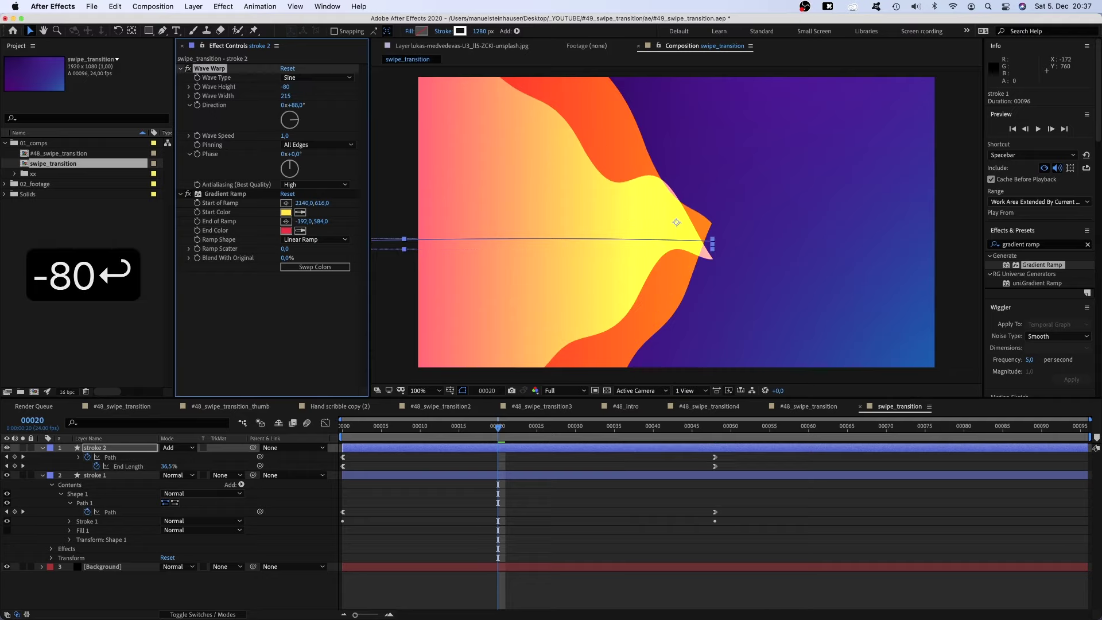
pyautogui.moveTo(291, 96); pyautogui.dragTo(354, 90)
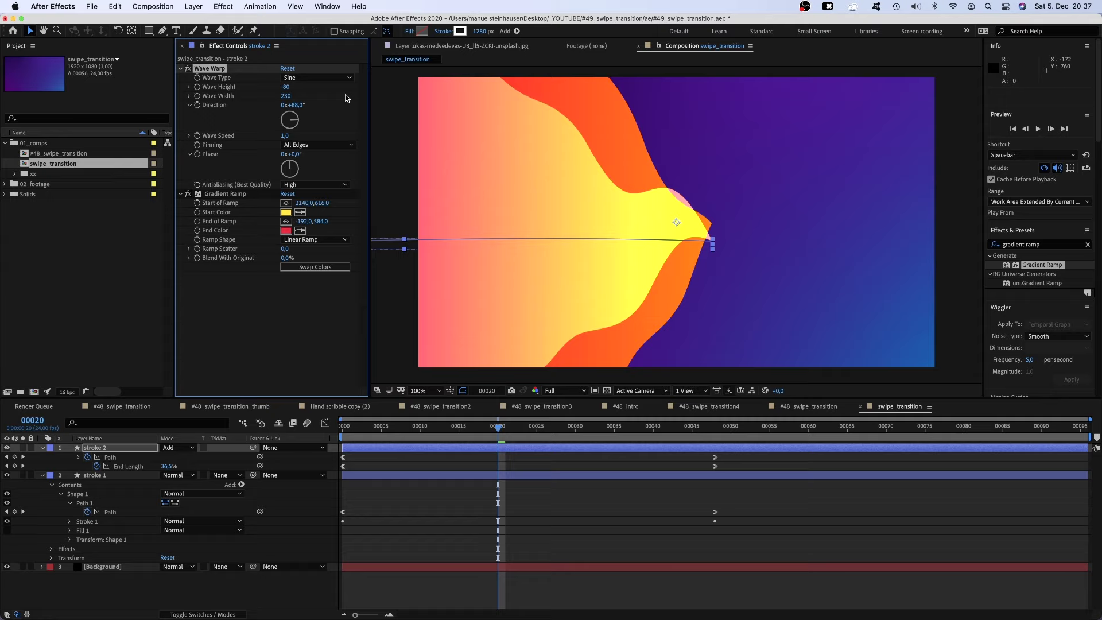
pyautogui.write('1,5')
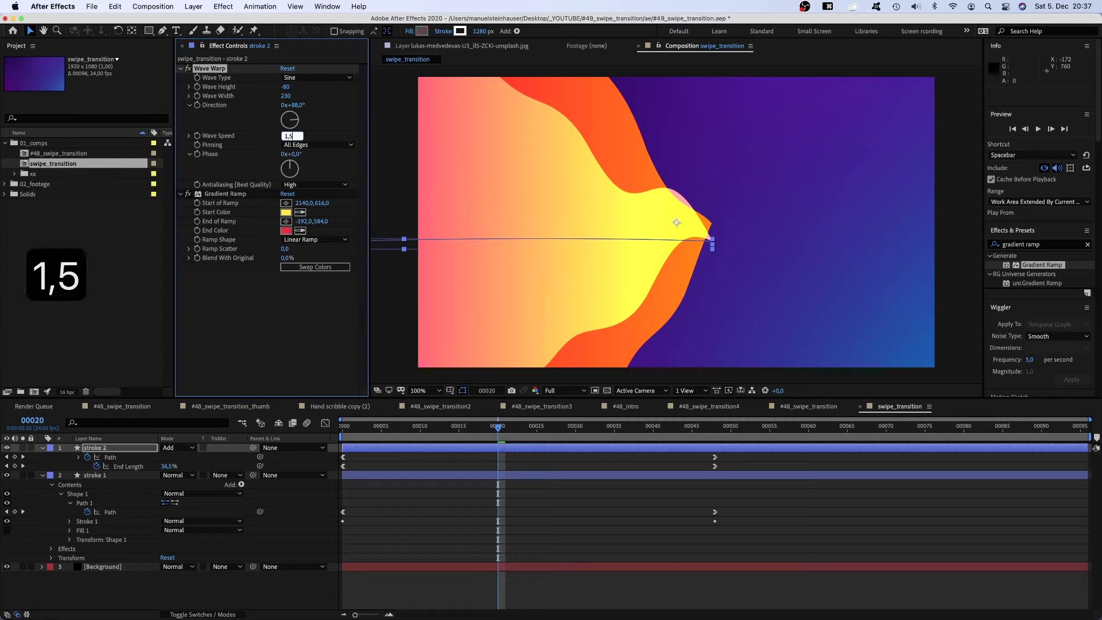
pyautogui.press('Return')
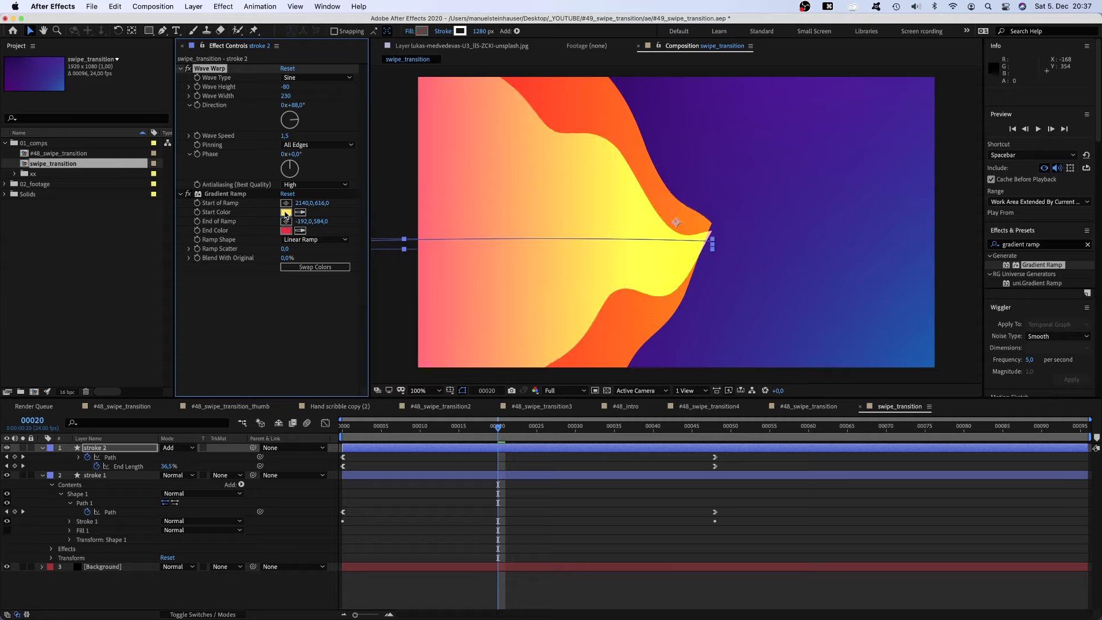
# Step: Recolour stroke 2's Gradient Ramp from pale pink FFB5FF to hot pink-red FF0558
pyautogui.click(286, 212)
pyautogui.moveTo(278, 315); pyautogui.dragTo(326, 297)
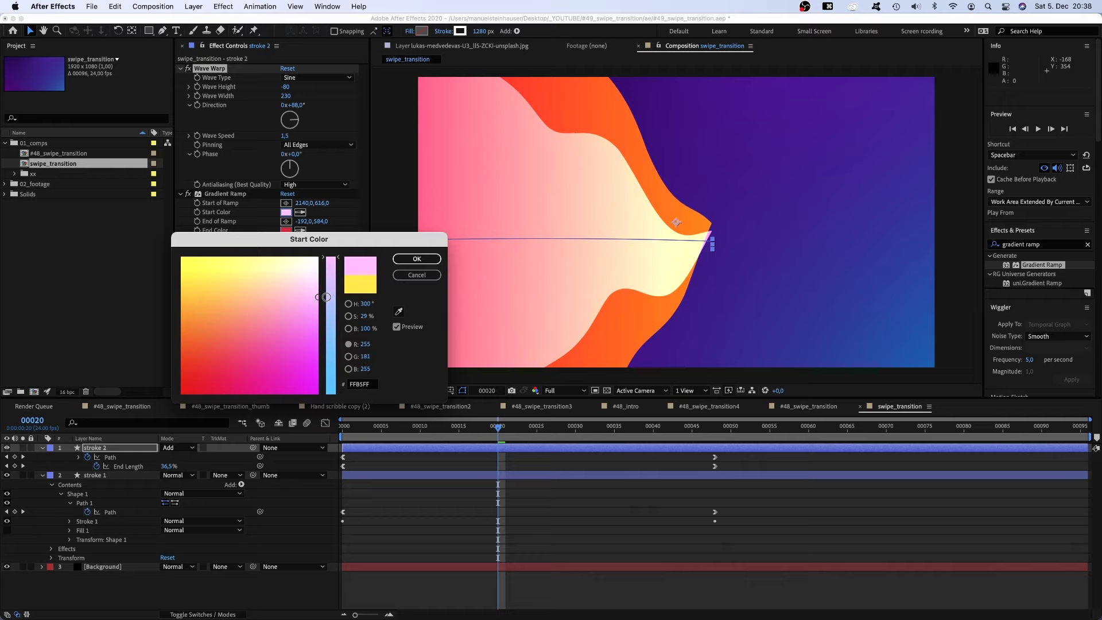
pyautogui.click(417, 259)
pyautogui.click(282, 230)
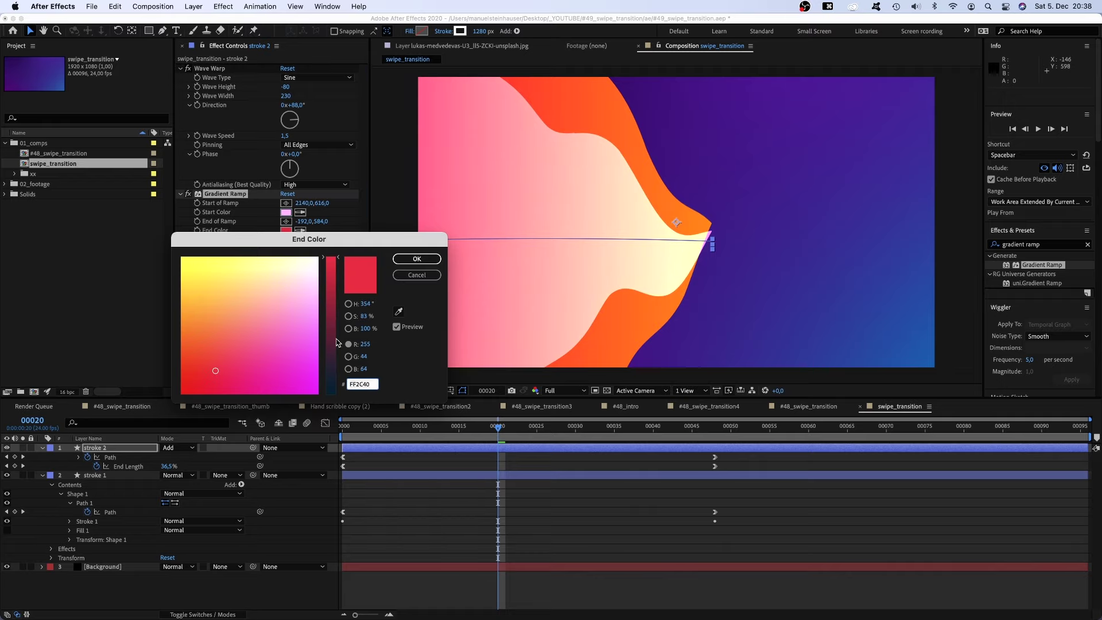
pyautogui.moveTo(215, 370); pyautogui.dragTo(228, 391)
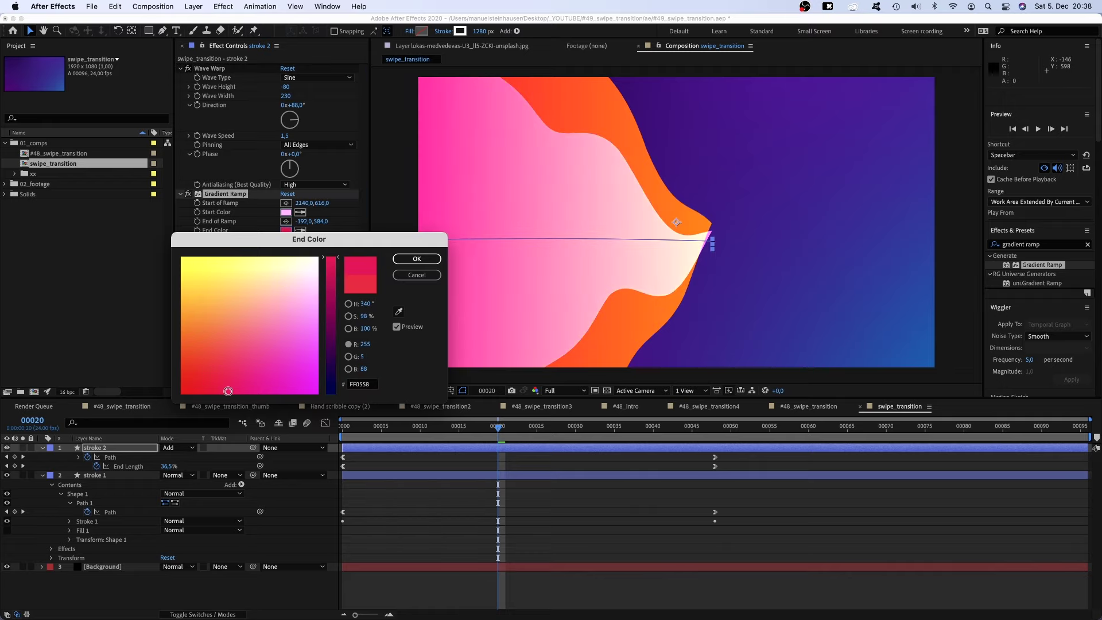
pyautogui.click(416, 259)
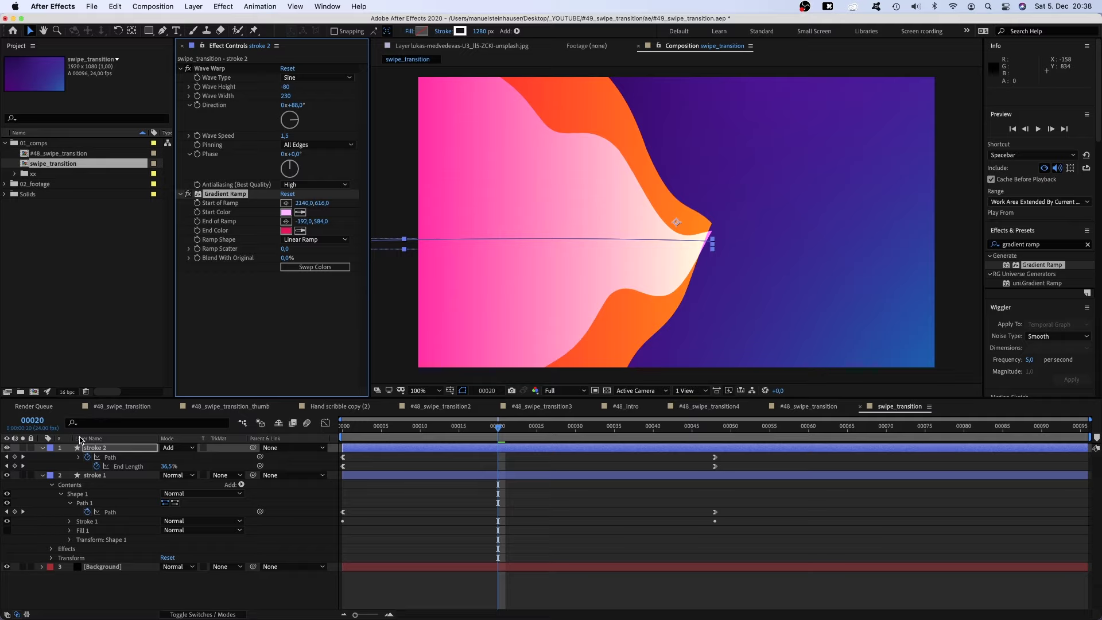
pyautogui.click(100, 447)
# Step: Duplicate stroke 2 into further stroke layers and collapse the stroke layers at frame 48
pyautogui.press('super+d')
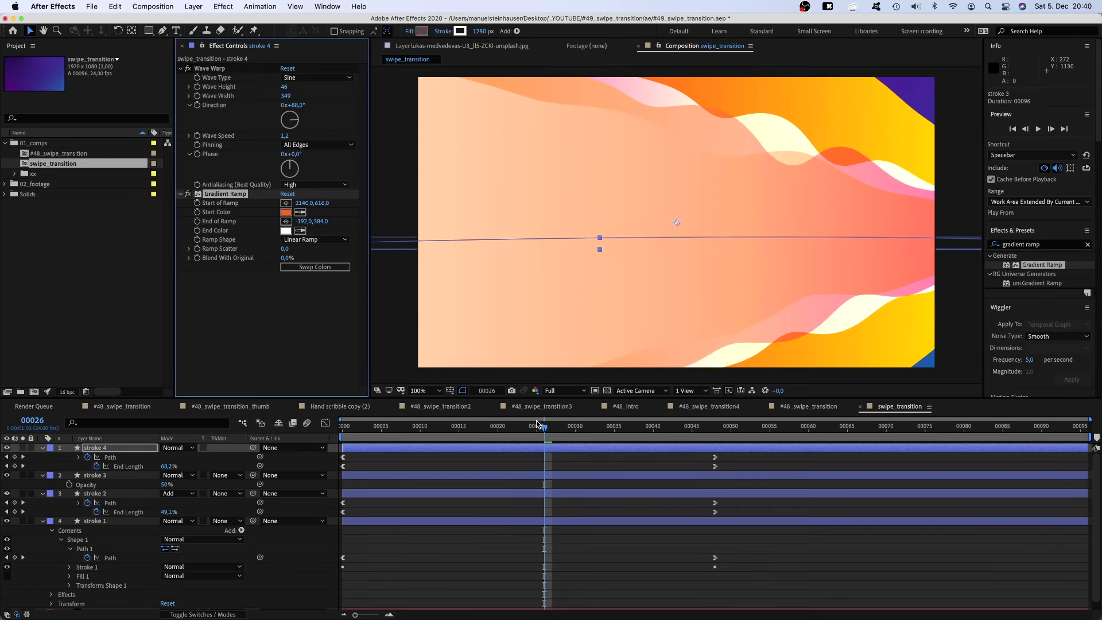
pyautogui.moveTo(538, 424); pyautogui.dragTo(712, 428)
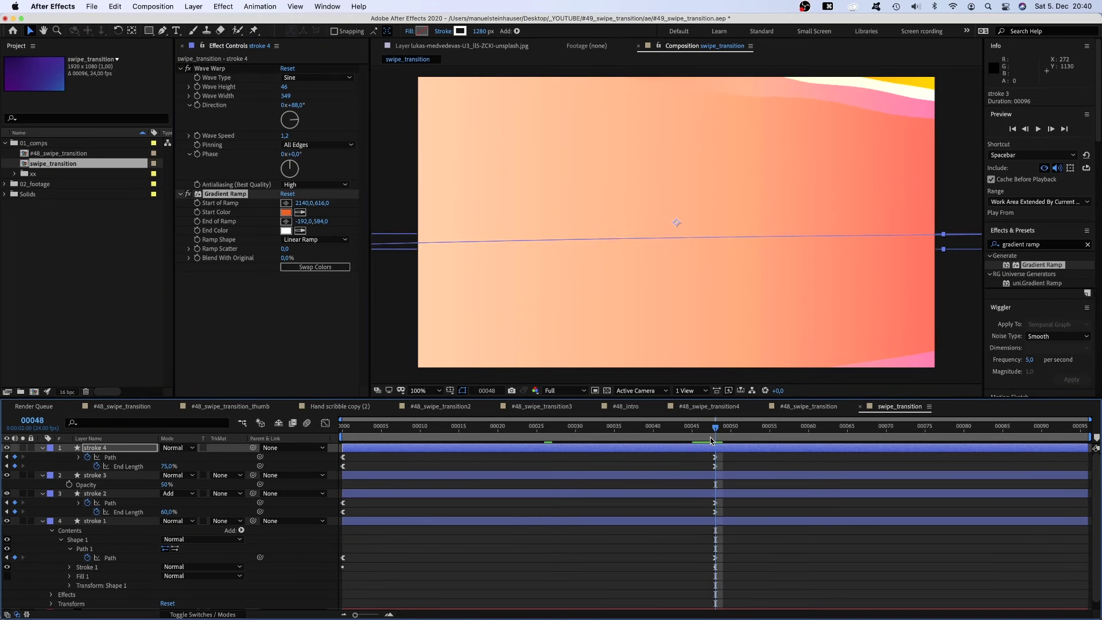
pyautogui.press(',')
pyautogui.press(',')
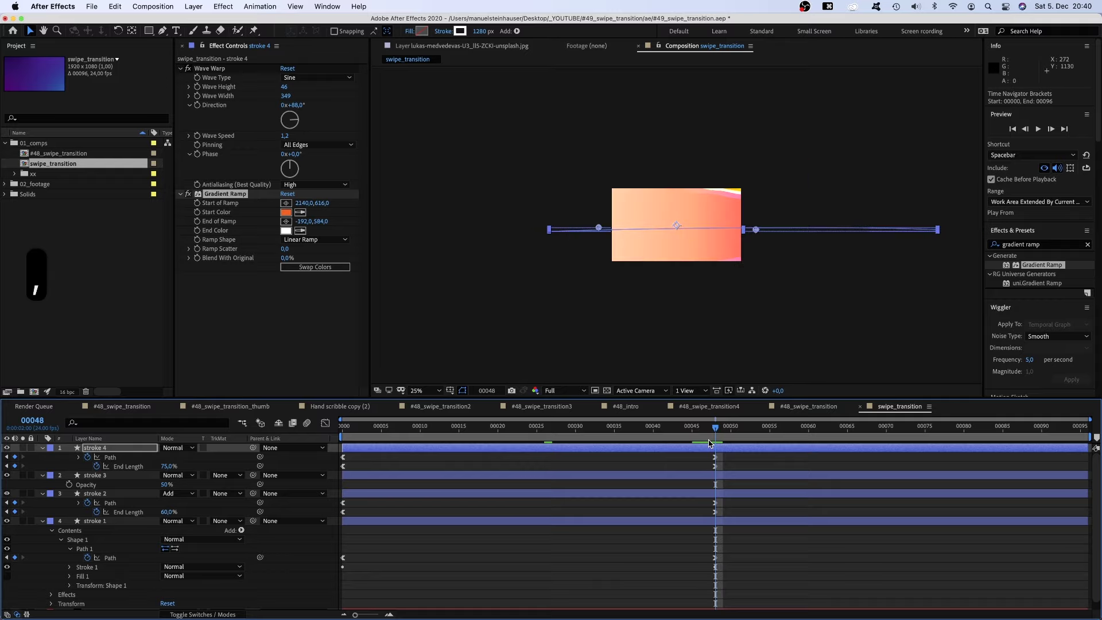
pyautogui.click(43, 448)
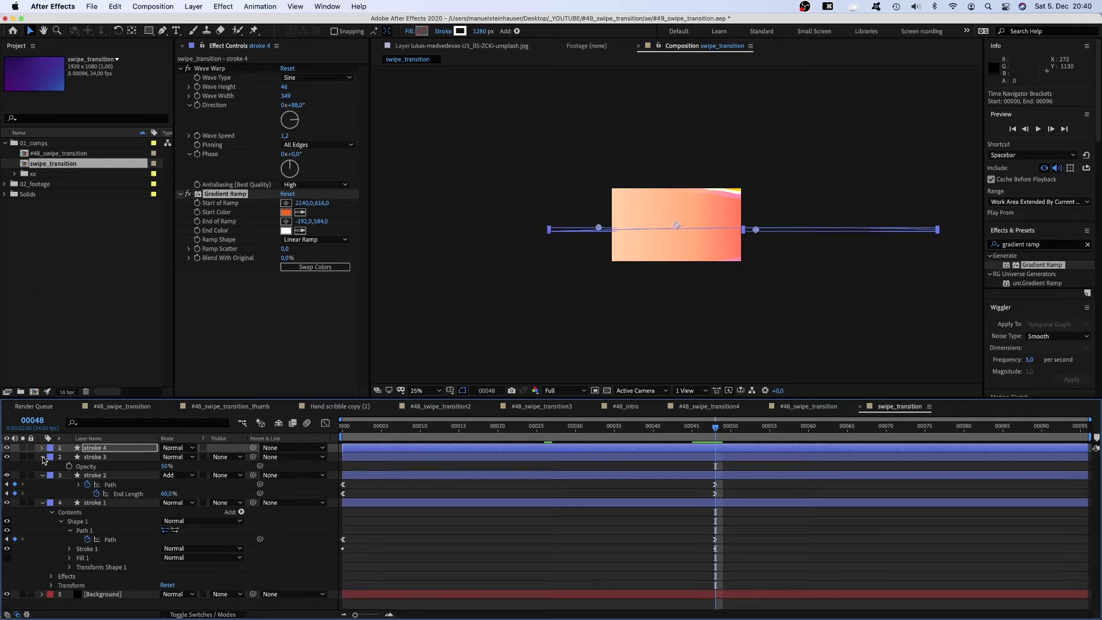
pyautogui.click(42, 456)
pyautogui.click(42, 467)
# Step: Reposition stroke 1's path vertices at frame 48 and preview the transition
pyautogui.click(84, 503)
pyautogui.moveTo(964, 229); pyautogui.dragTo(915, 249)
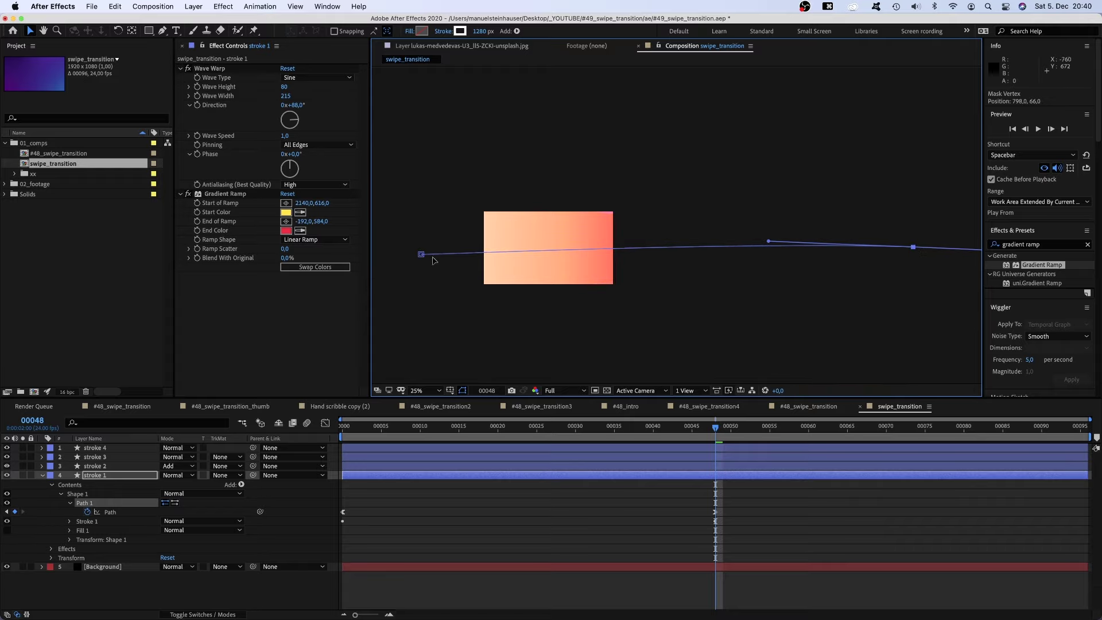
pyautogui.moveTo(422, 256); pyautogui.dragTo(665, 256)
pyautogui.scroll(4, 664, 258)
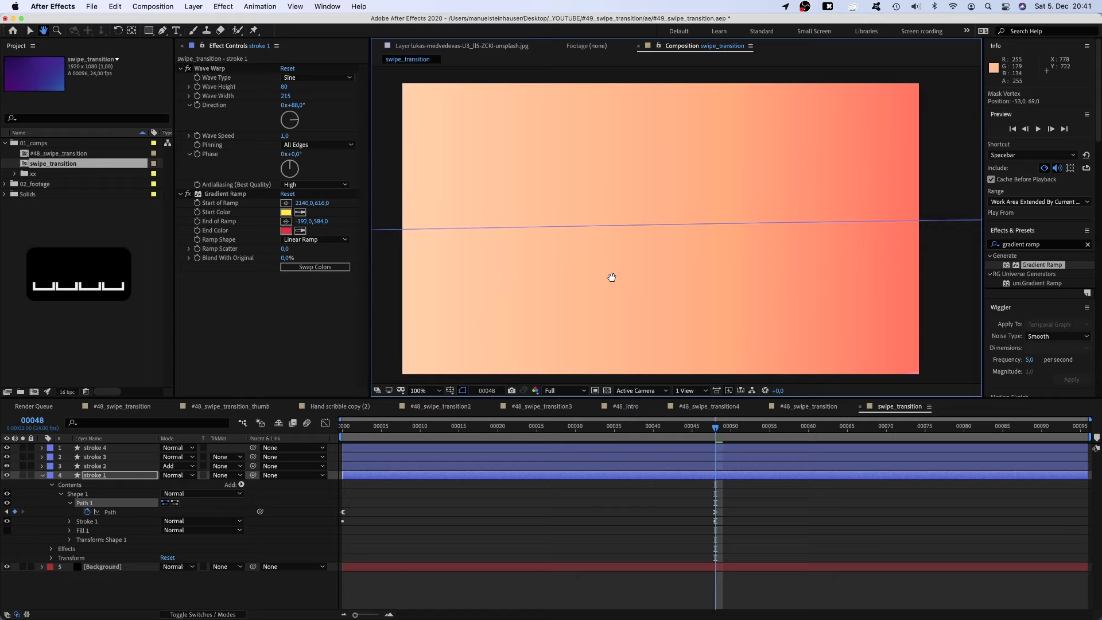
pyautogui.press('KP_0')
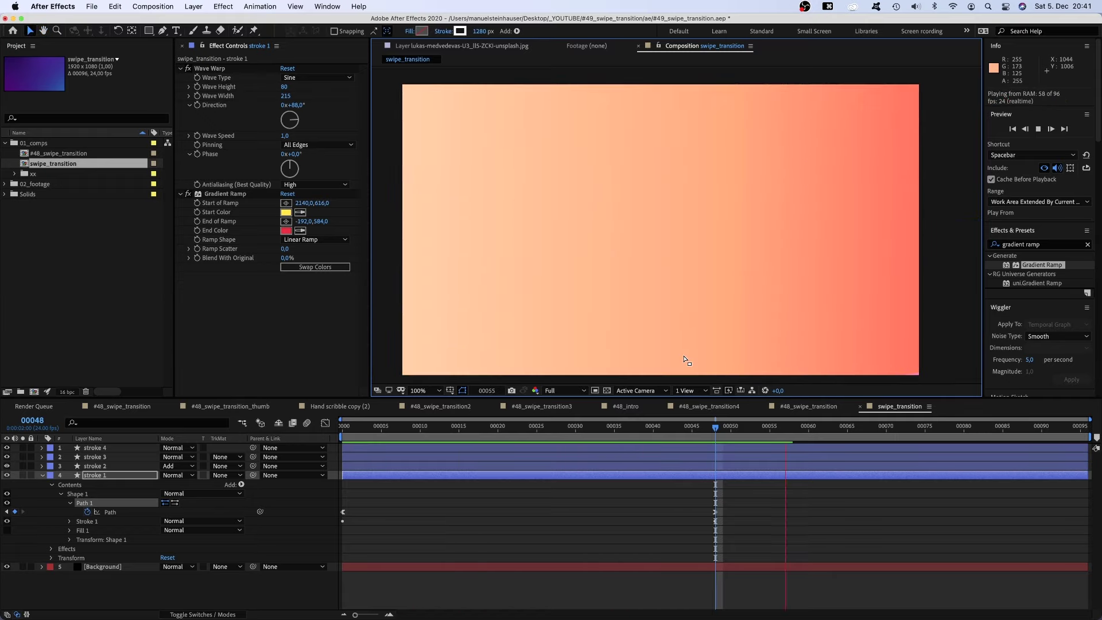
# Step: Import Hand scribble copy (2).psd as a Composition – Retain Layer Sizes
pyautogui.press('KP_0')
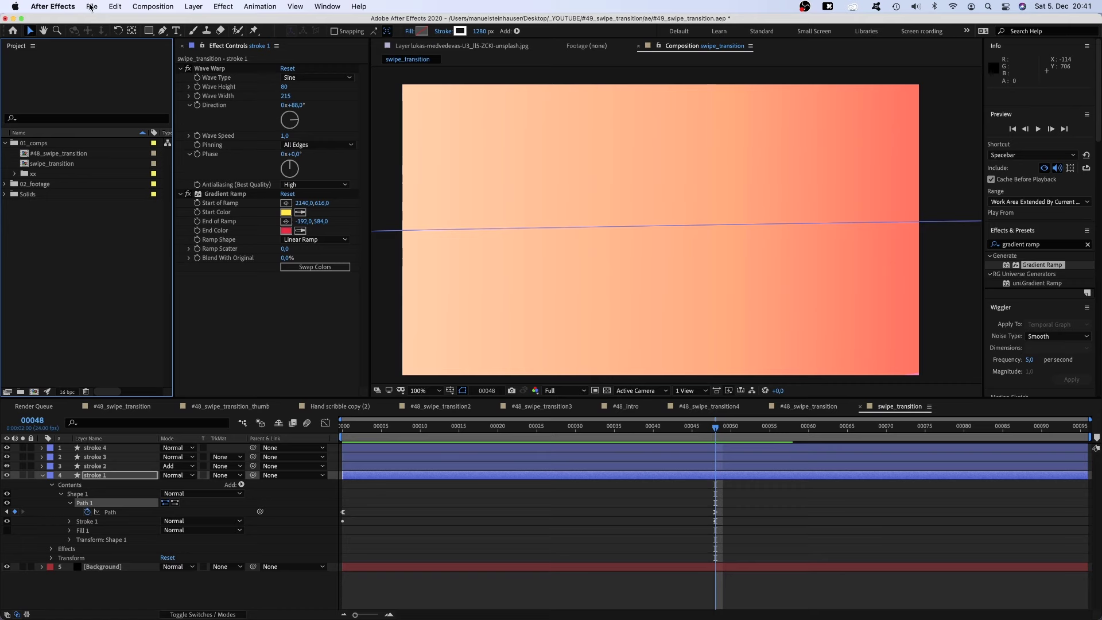
pyautogui.click(92, 6)
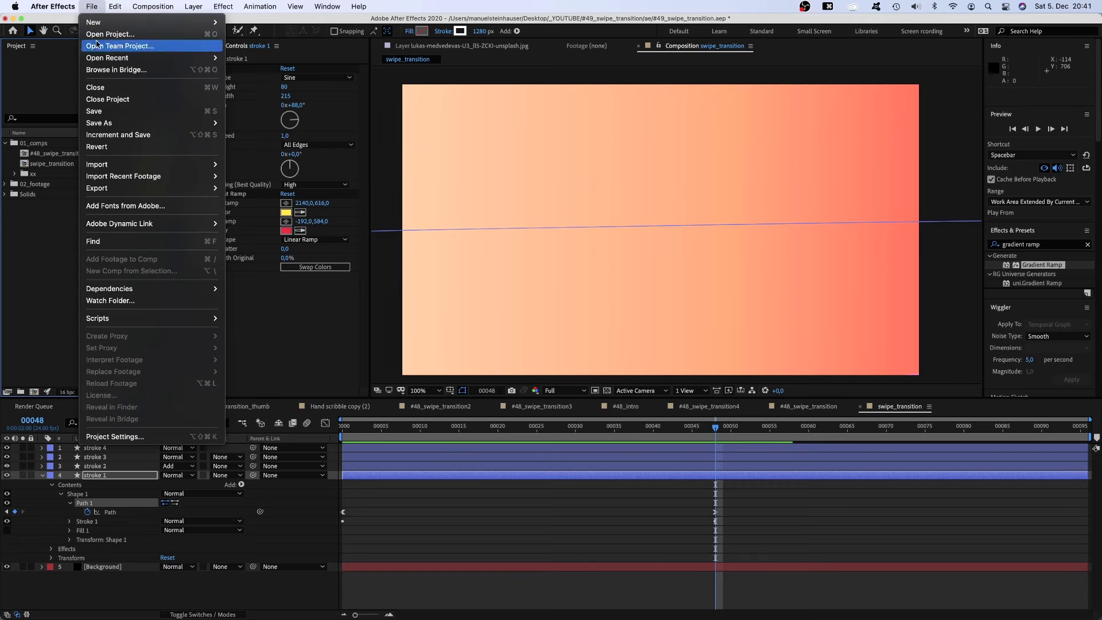
pyautogui.moveTo(109, 164)
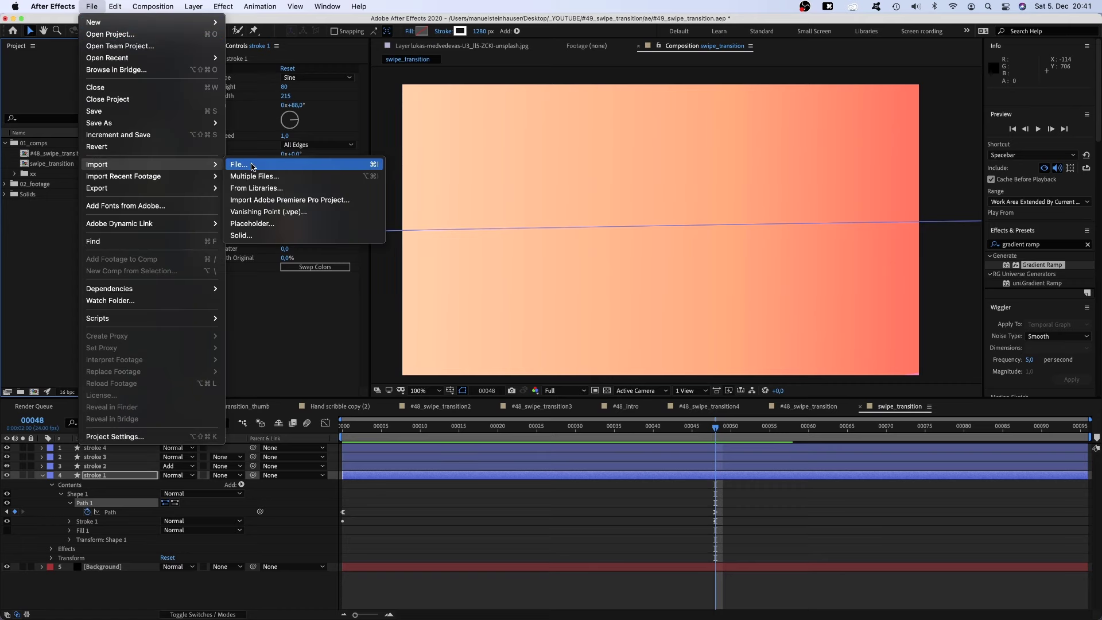
pyautogui.click(252, 165)
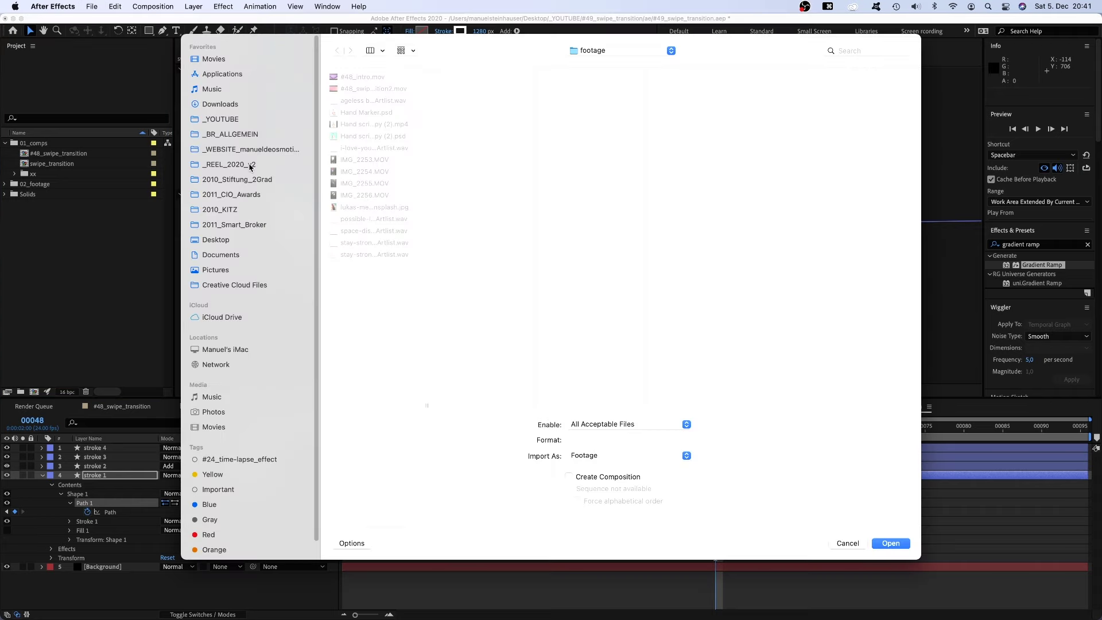
pyautogui.click(391, 137)
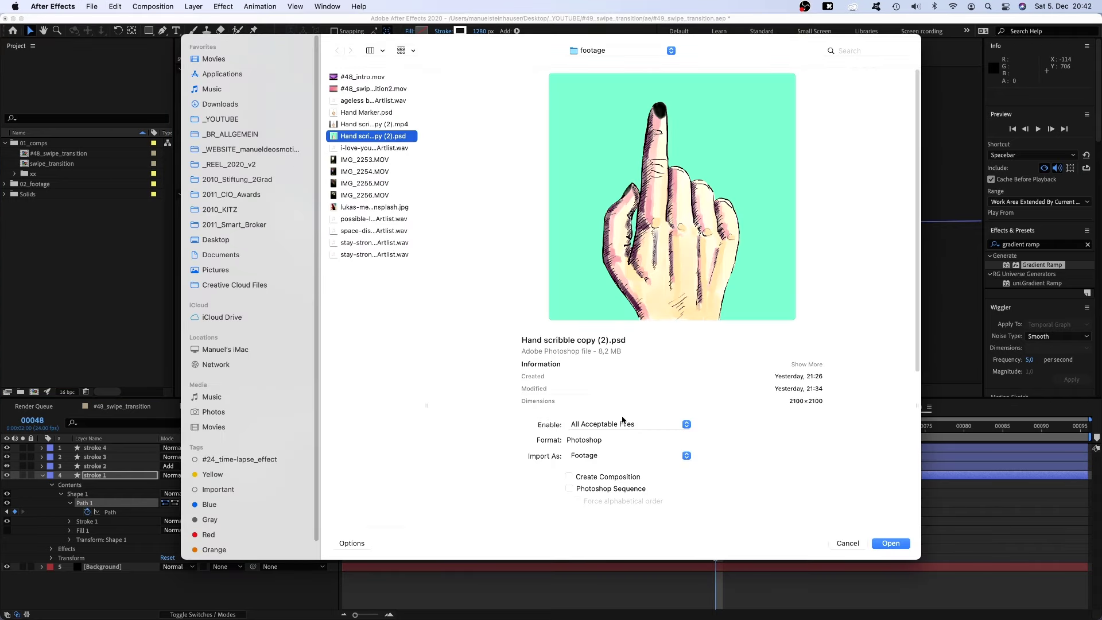
pyautogui.click(630, 454)
pyautogui.click(634, 469)
pyautogui.press('Return')
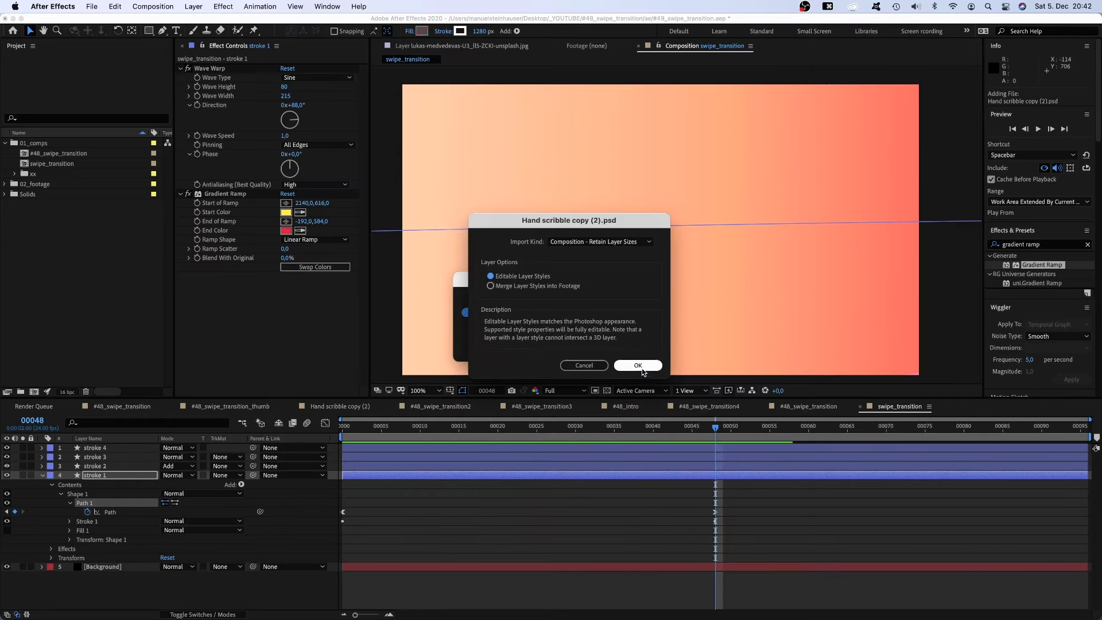
pyautogui.click(643, 372)
# Step: Delete the cyan background Layer 2 from the hand comp, then reopen swipe_transition
pyautogui.doubleClick(42, 195)
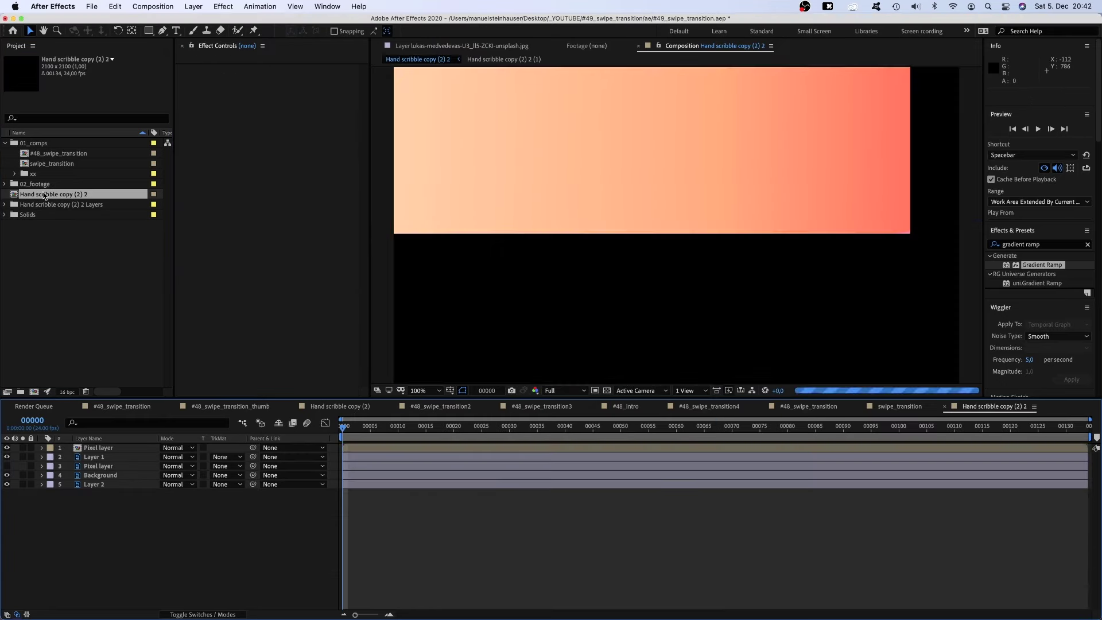
pyautogui.press(',')
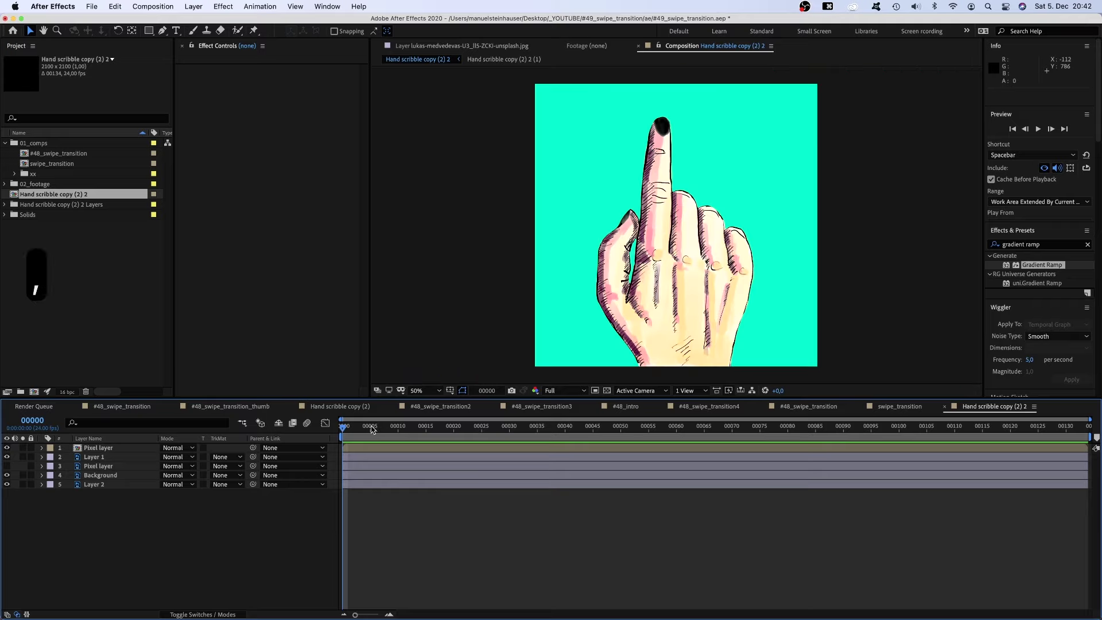
pyautogui.click(87, 485)
pyautogui.press('BackSpace')
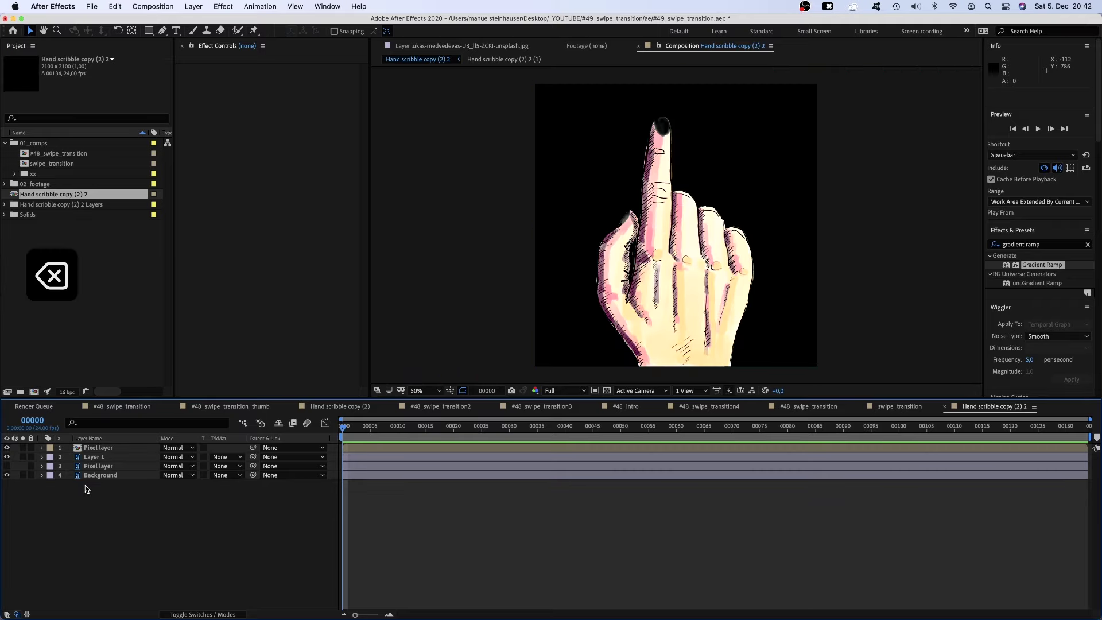
pyautogui.doubleClick(53, 164)
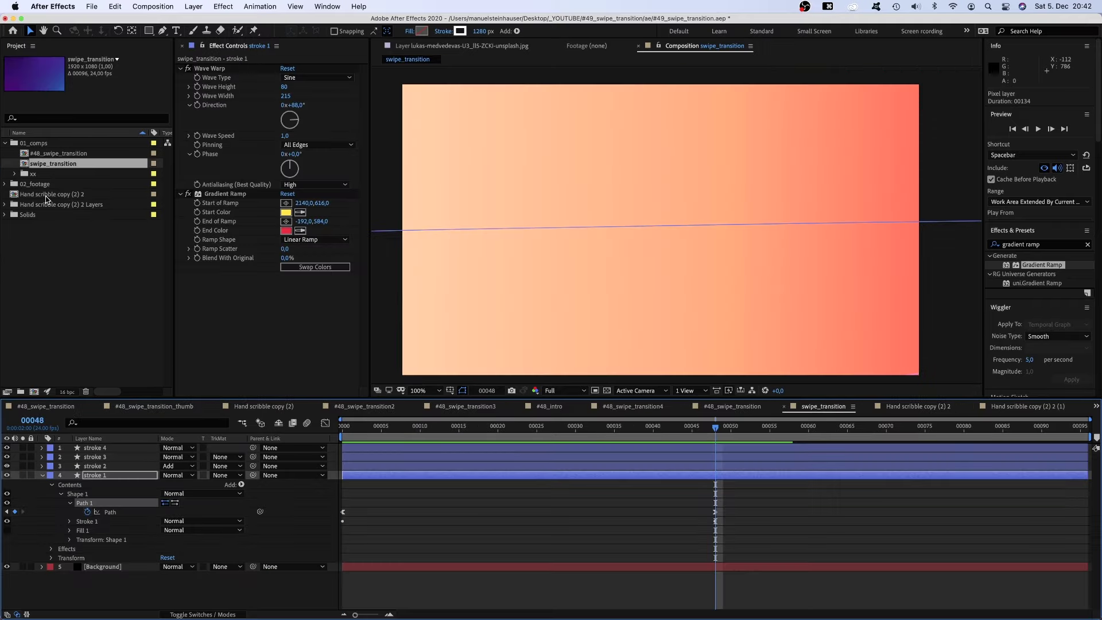
# Step: Add the hand drawing comp to swipe_transition and show its Scale at frame 21
pyautogui.moveTo(46, 199)
pyautogui.mouseDown()
pyautogui.moveTo(131, 451)
pyautogui.moveTo(169, 459)
pyautogui.moveTo(160, 460)
pyautogui.mouseUp()
pyautogui.press('s')
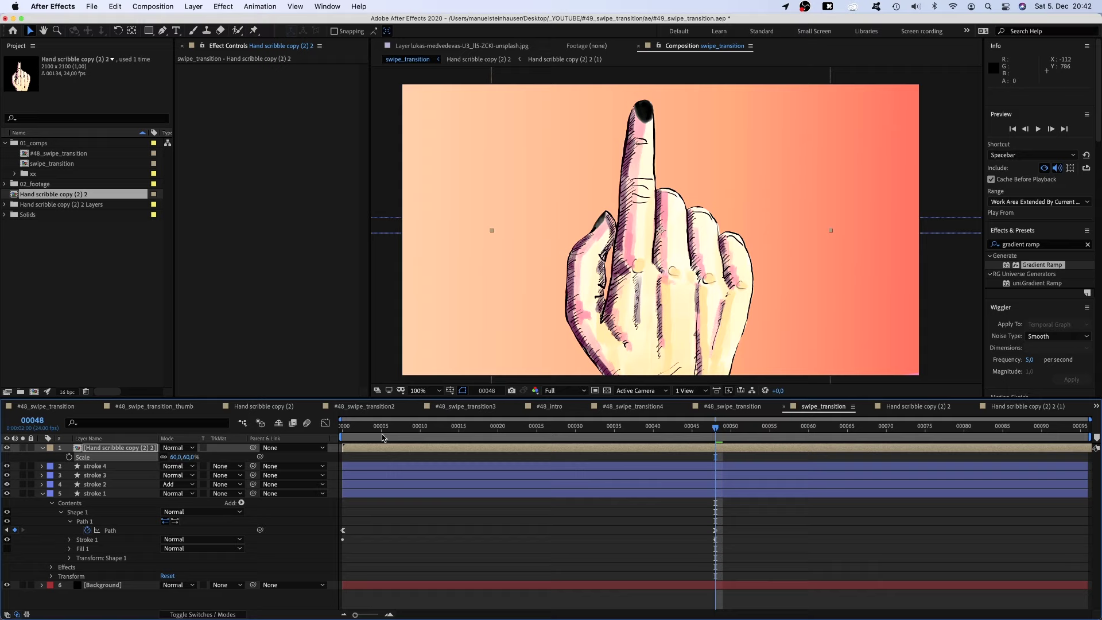
pyautogui.moveTo(344, 439); pyautogui.dragTo(498, 439)
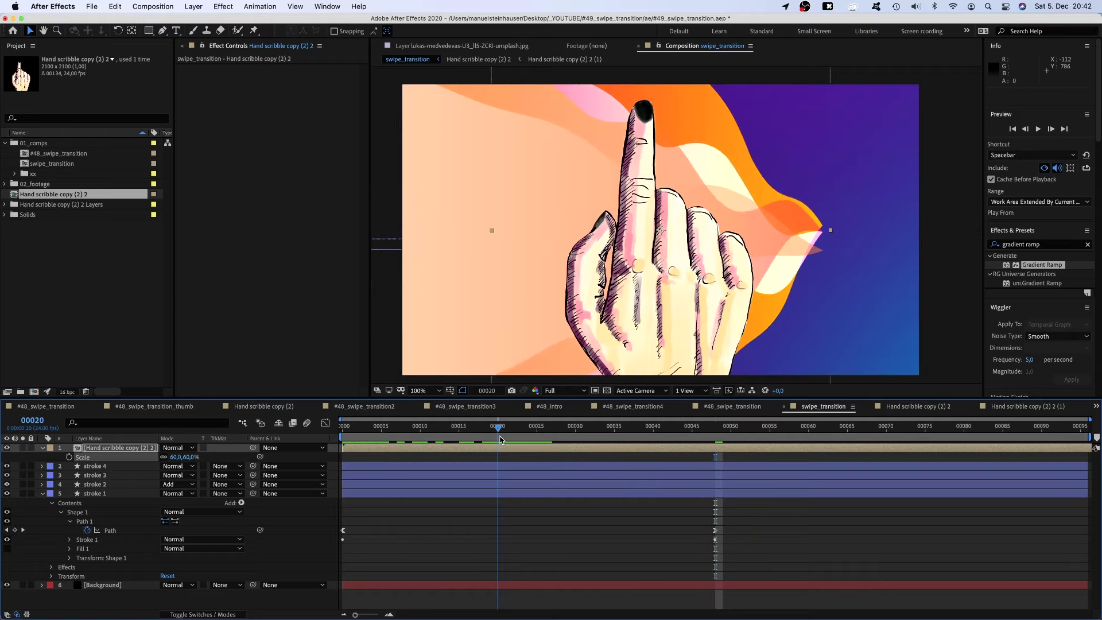
# Step: Create nulls following stroke 1's path points with the Create Nulls From Paths script
pyautogui.click(109, 530)
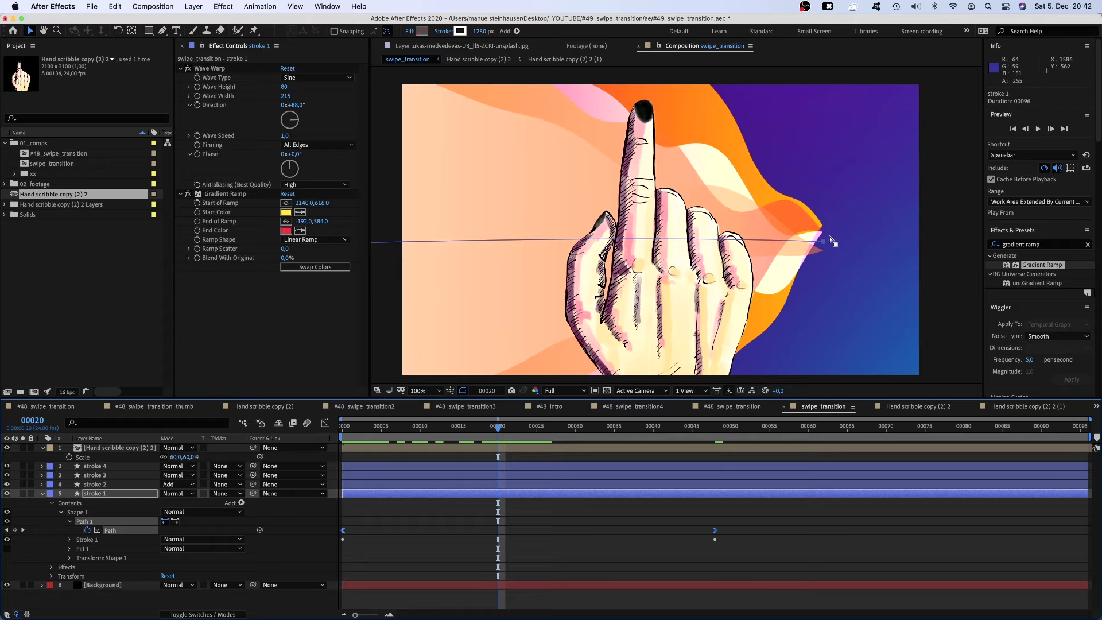
pyautogui.click(326, 7)
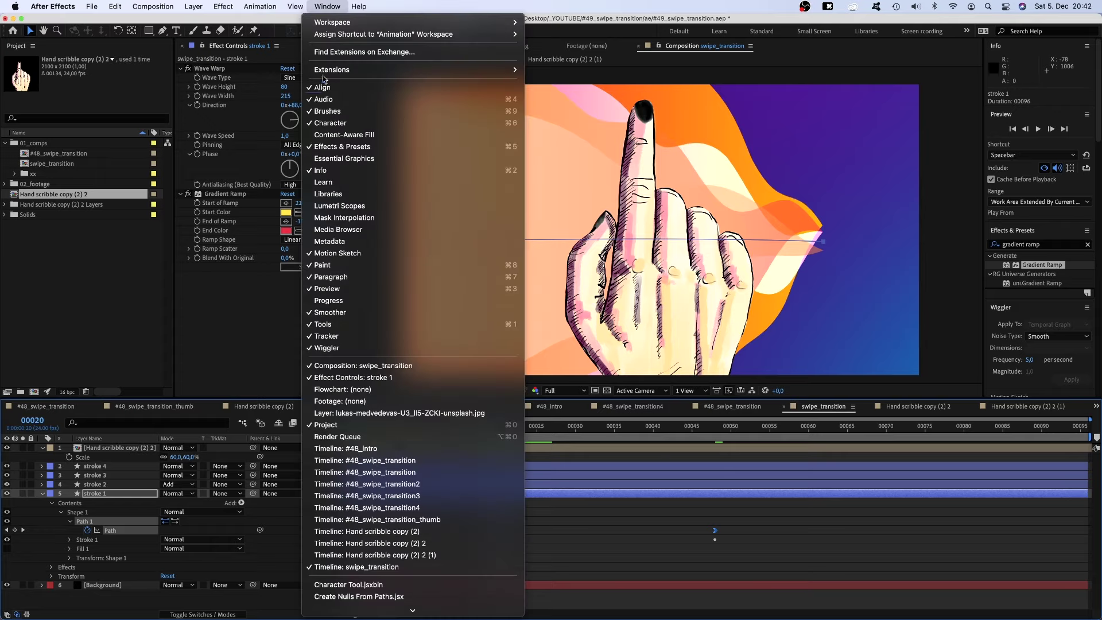
pyautogui.click(384, 598)
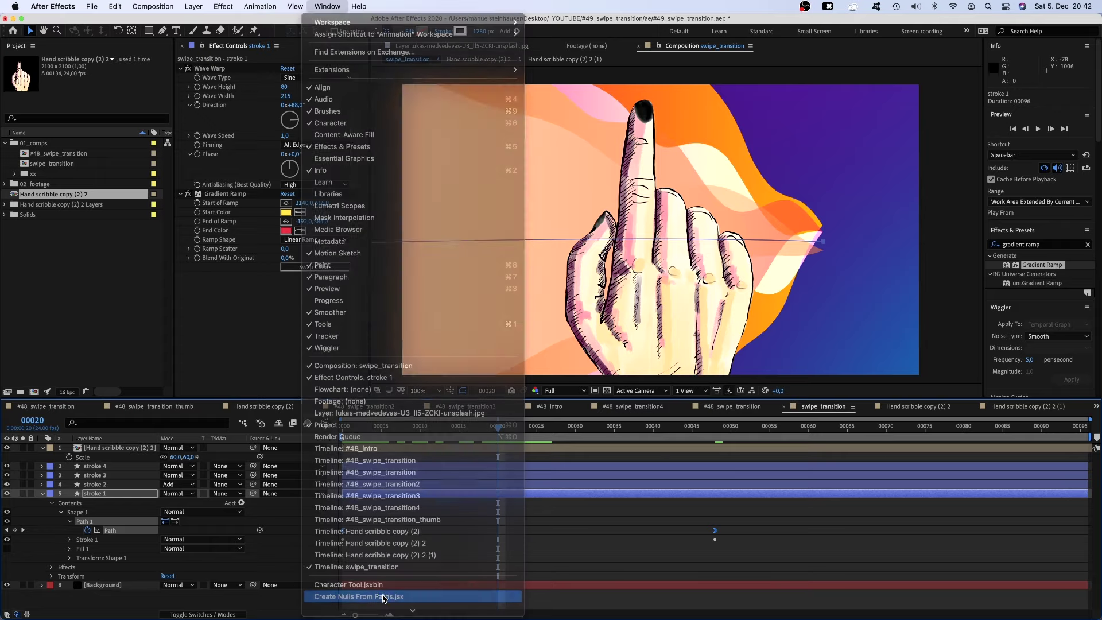
pyautogui.click(452, 112)
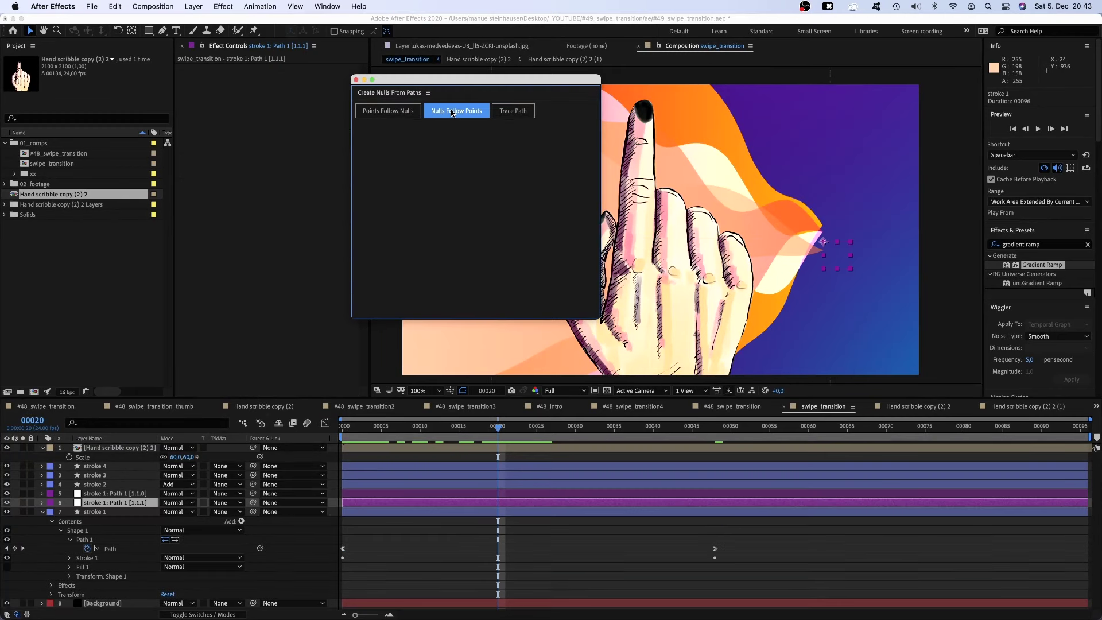
pyautogui.click(356, 81)
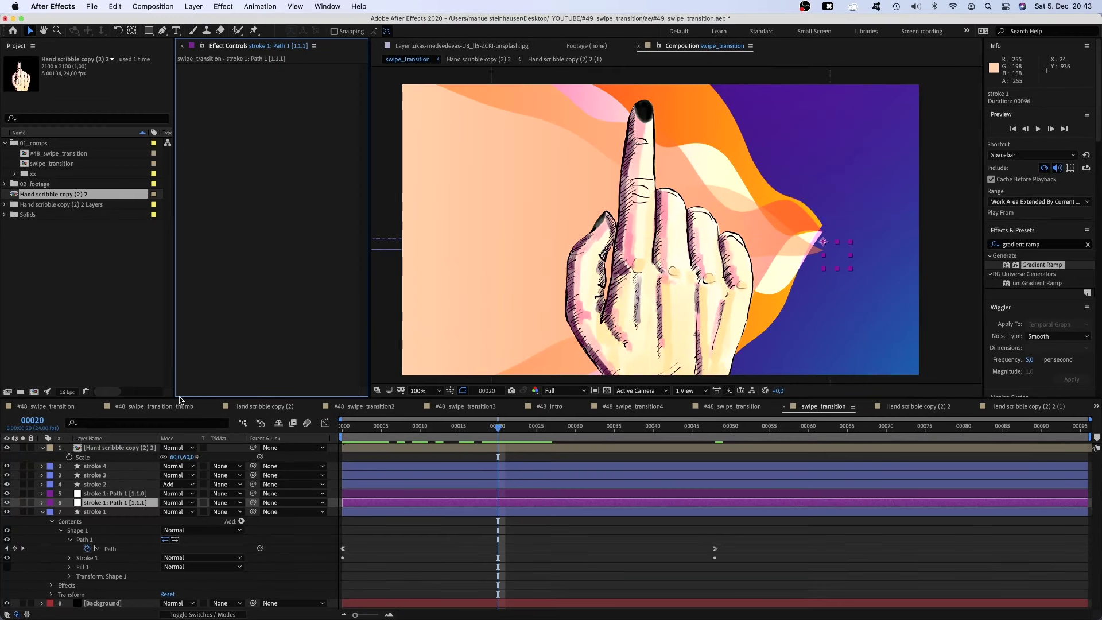
# Step: Delete the stroke 1: Path 1 [1.1.0] null, leaving the [1.1.1] null selected
pyautogui.click(111, 502)
pyautogui.press(',')
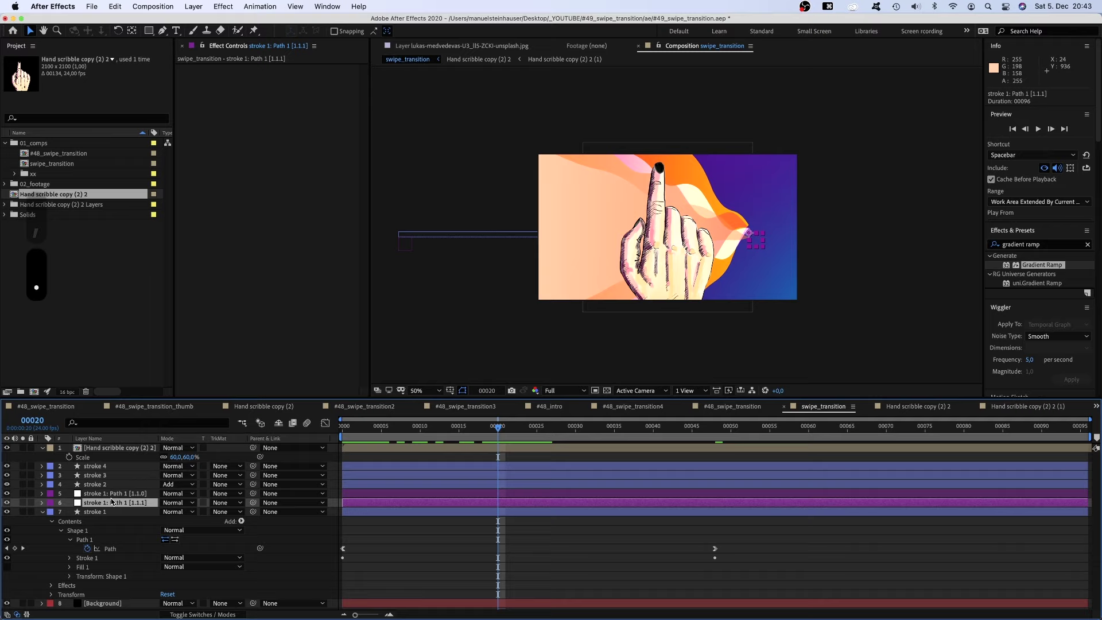
pyautogui.click(112, 494)
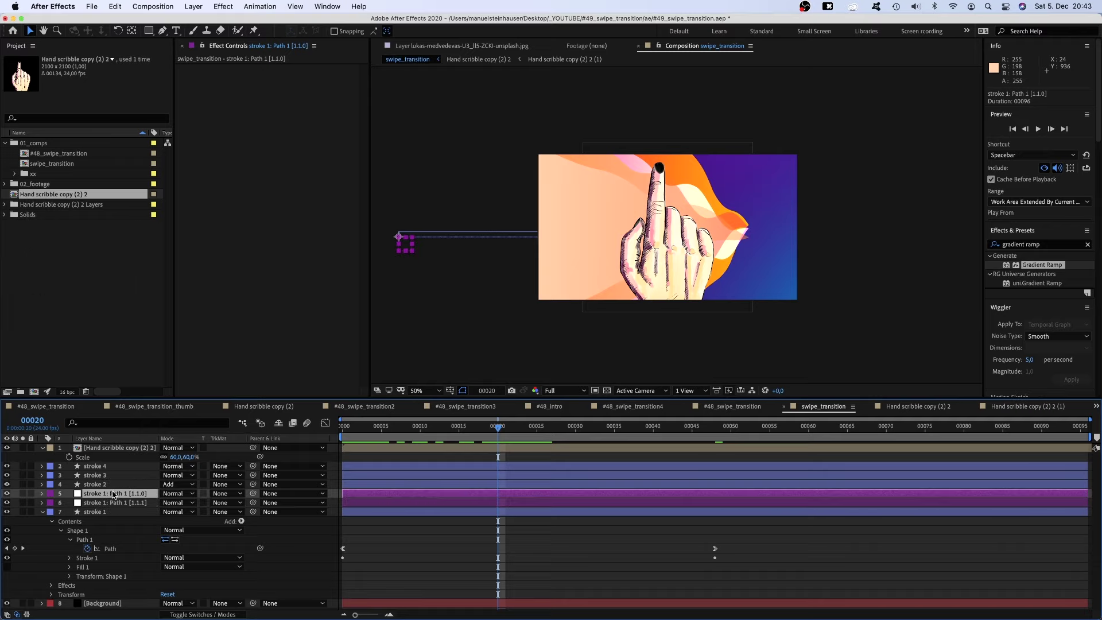
pyautogui.press('BackSpace')
pyautogui.click(112, 498)
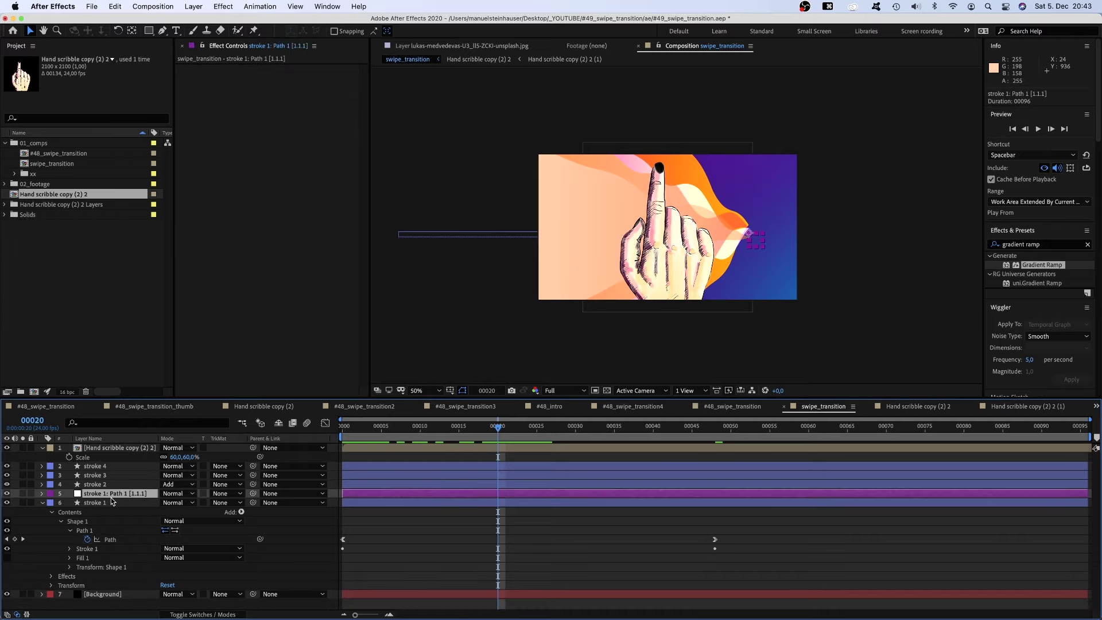
# Step: Parent the hand layer to the [1.1.1] null and set its Position to 0,0
pyautogui.moveTo(480, 430)
pyautogui.mouseDown()
pyautogui.moveTo(453, 432)
pyautogui.moveTo(501, 435)
pyautogui.mouseUp()
pyautogui.moveTo(253, 448); pyautogui.dragTo(116, 495)
pyautogui.click(120, 449)
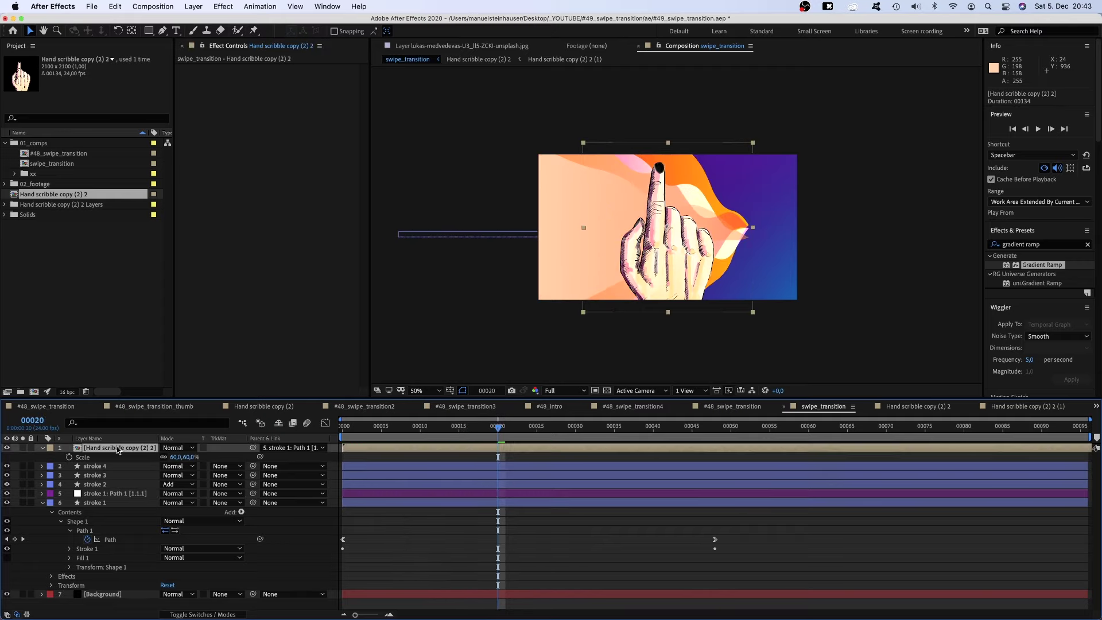
pyautogui.press('p')
pyautogui.click(166, 458)
pyautogui.write('0')
pyautogui.press('Tab')
pyautogui.write('0')
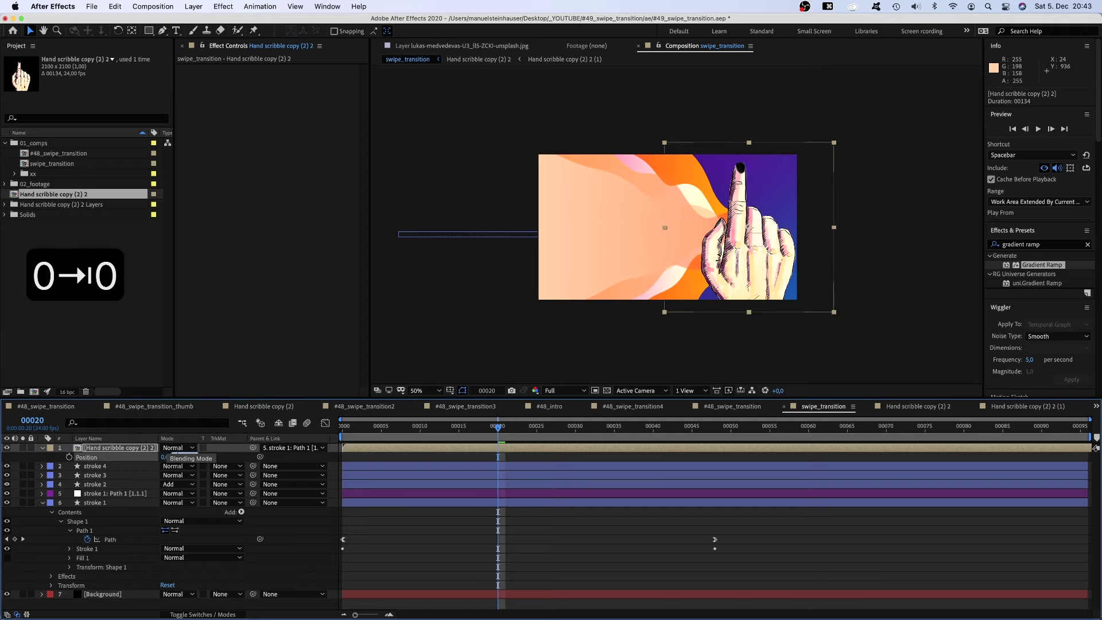
pyautogui.press('Return')
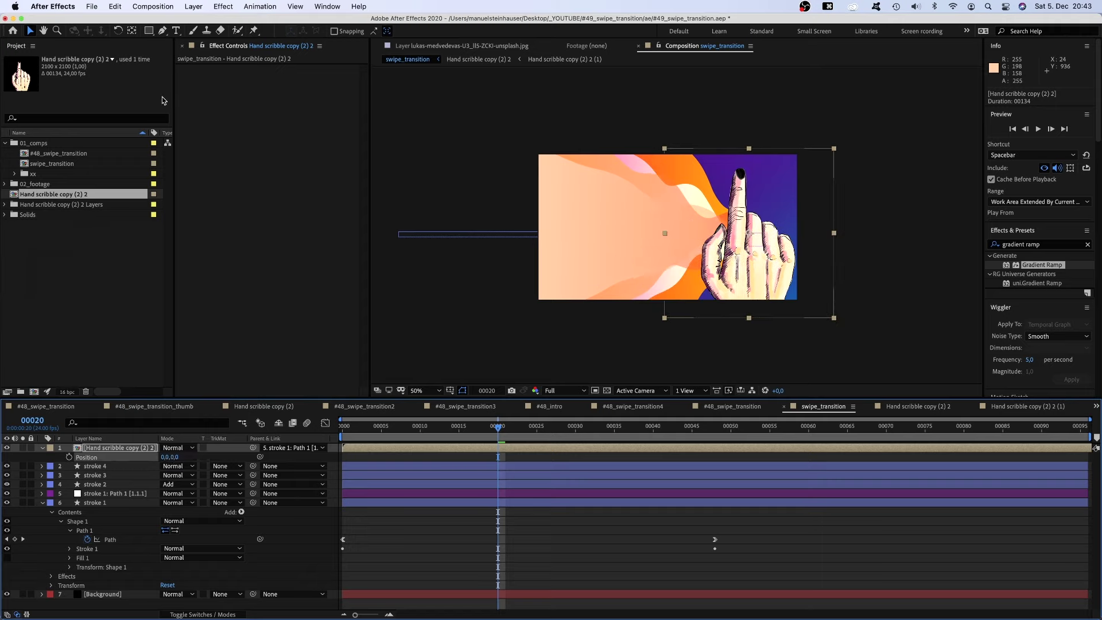
# Step: Move the hand's anchor point to the fingertip and reset Position to 0,0
pyautogui.click(132, 31)
pyautogui.moveTo(759, 238); pyautogui.dragTo(747, 193)
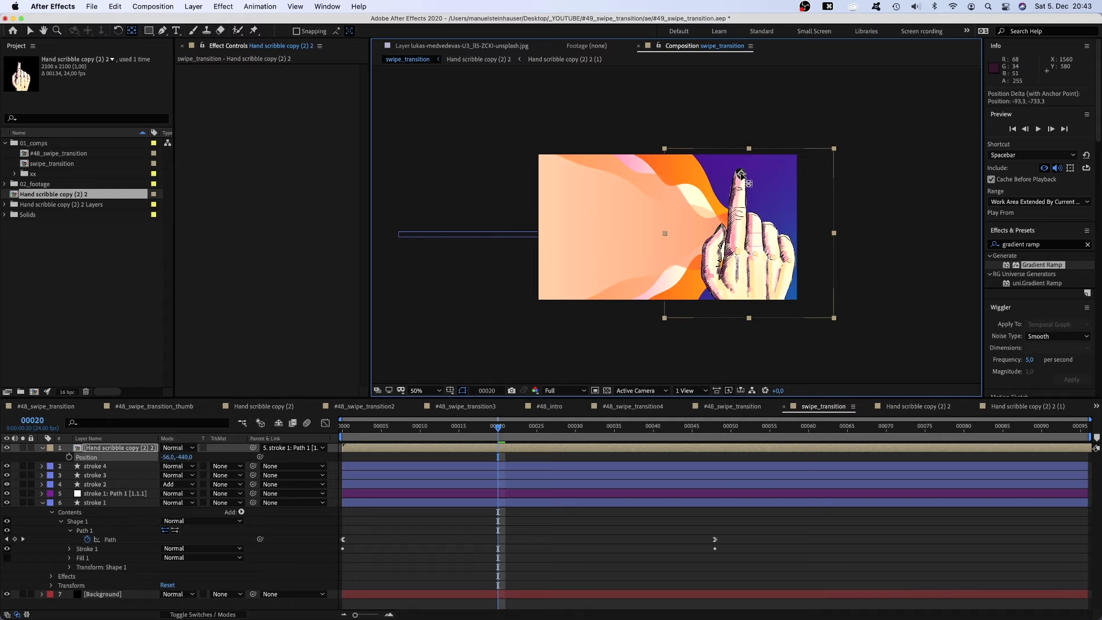
pyautogui.click(28, 32)
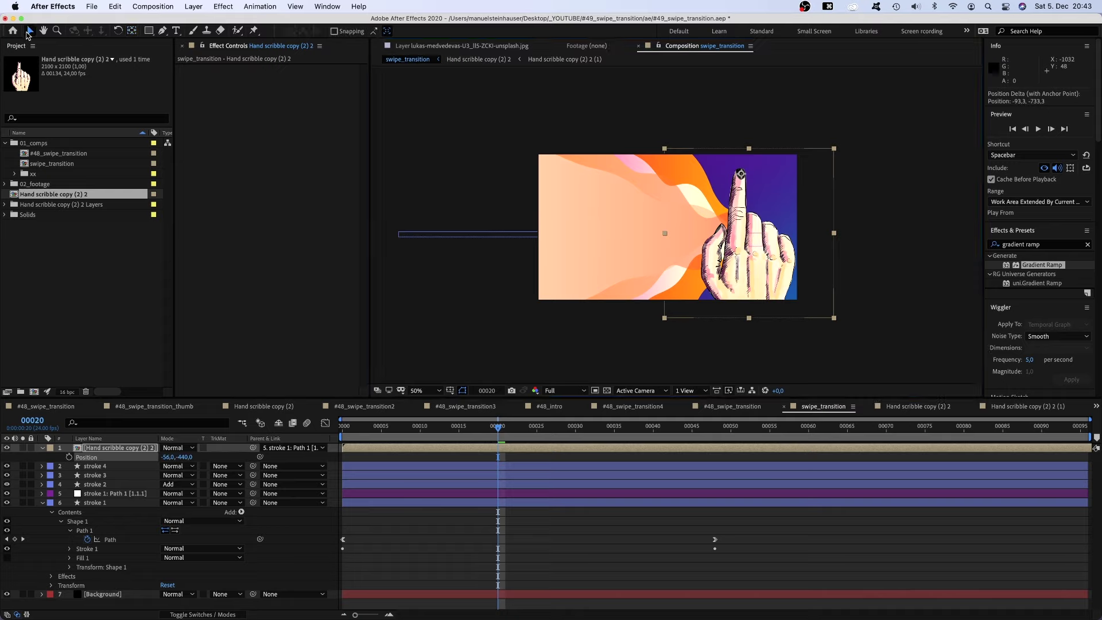
pyautogui.click(168, 457)
pyautogui.write('0')
pyautogui.press('Tab')
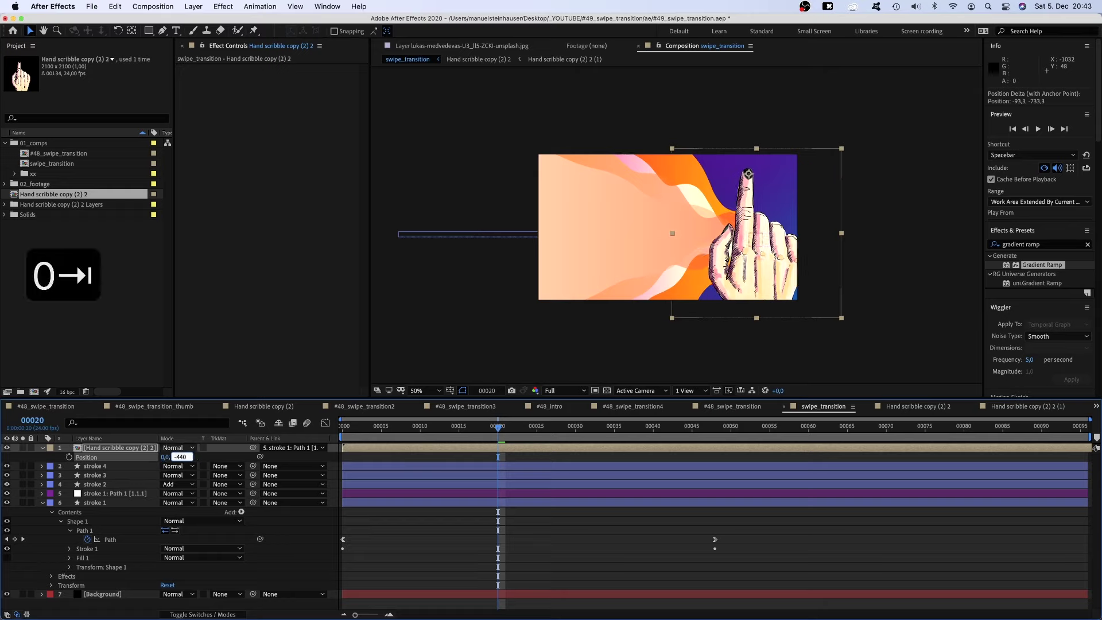
pyautogui.write('0')
pyautogui.press('Return')
# Step: Scale the hand layer to 45% and scrub back to check the wipe
pyautogui.press('s')
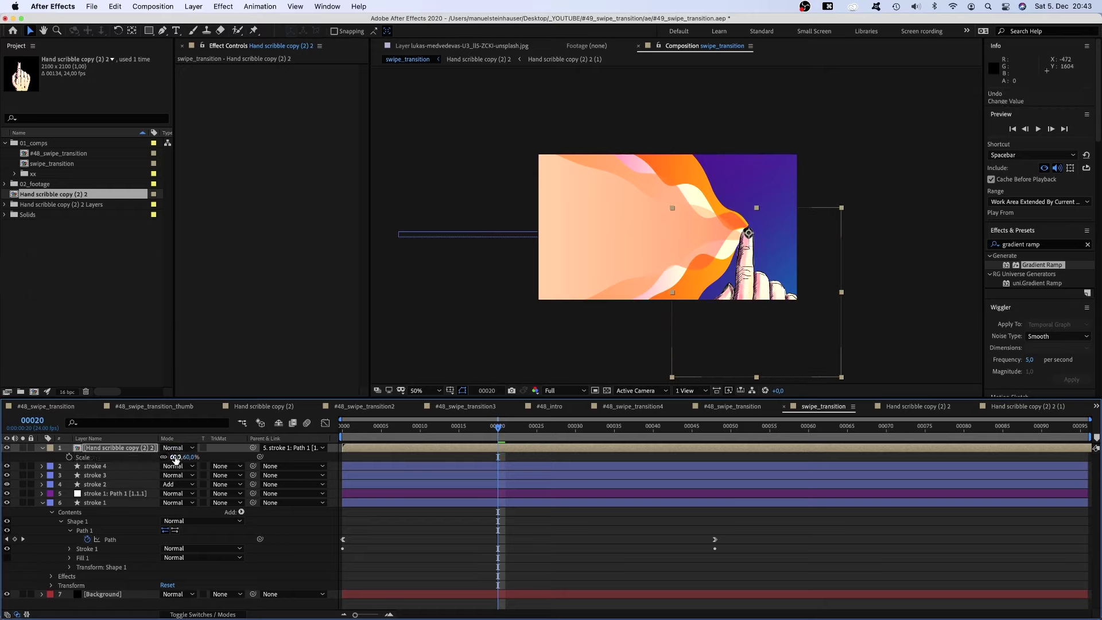
pyautogui.moveTo(173, 457); pyautogui.dragTo(166, 461)
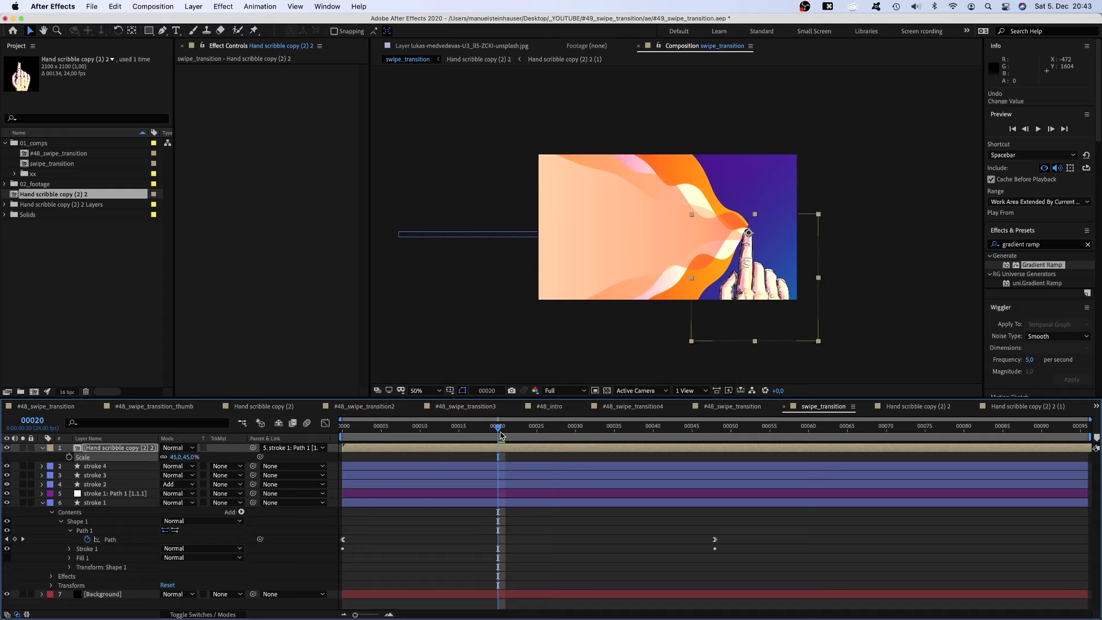
pyautogui.moveTo(492, 435)
pyautogui.mouseDown()
pyautogui.moveTo(345, 439)
pyautogui.moveTo(281, 466)
pyautogui.mouseUp()
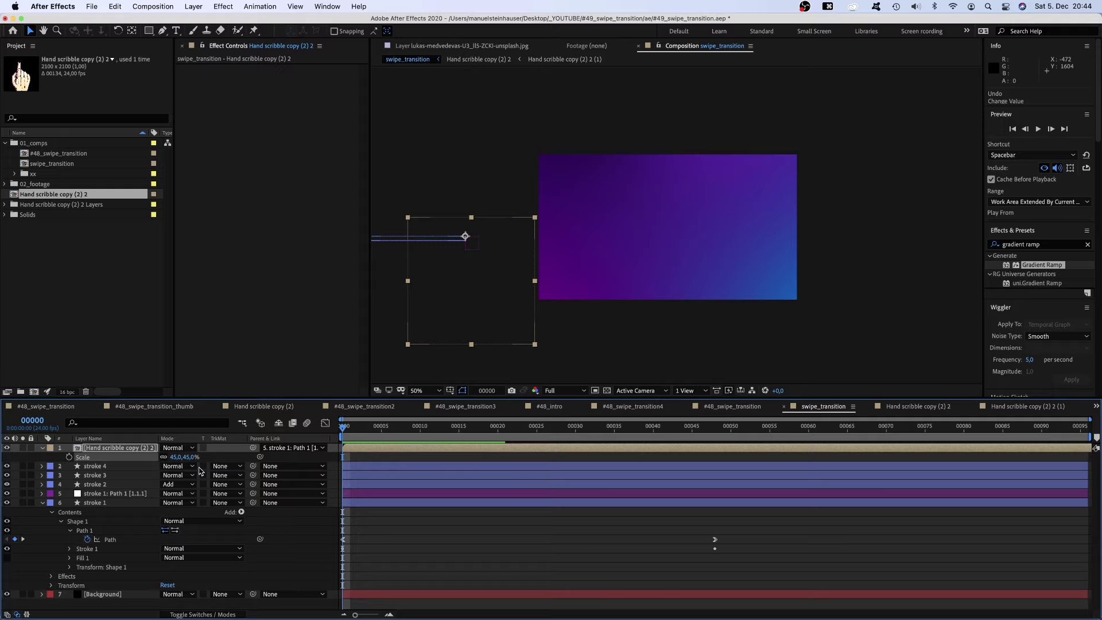
# Step: Keyframe the hand's Rotation at −12° at the start and +10° at frame 00023
pyautogui.press('r')
pyautogui.moveTo(173, 457); pyautogui.dragTo(172, 457)
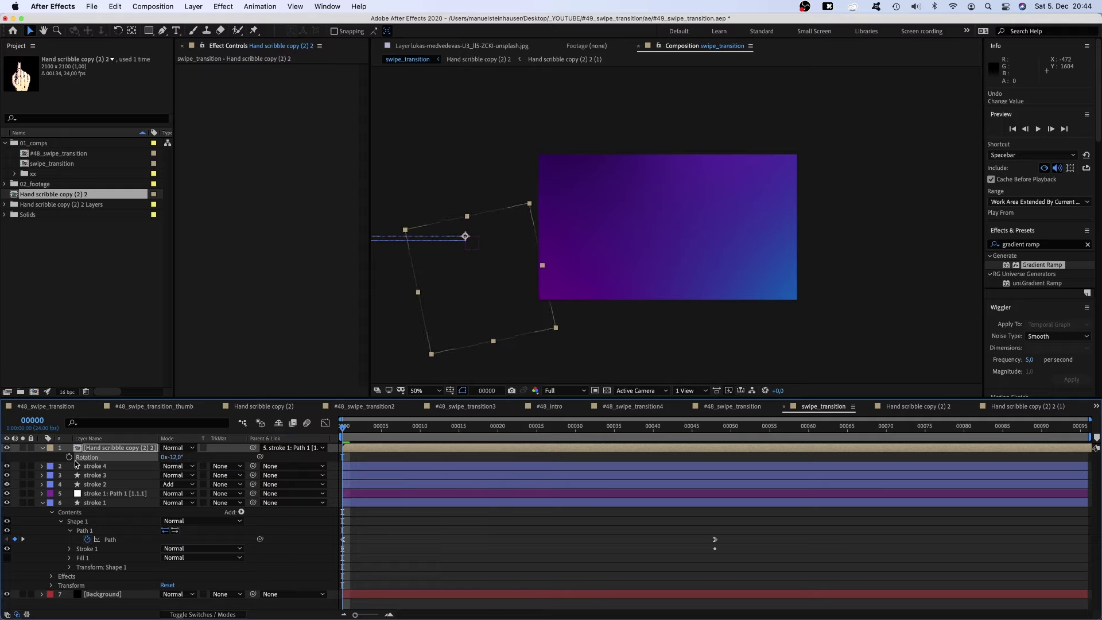
pyautogui.moveTo(350, 438); pyautogui.dragTo(520, 459)
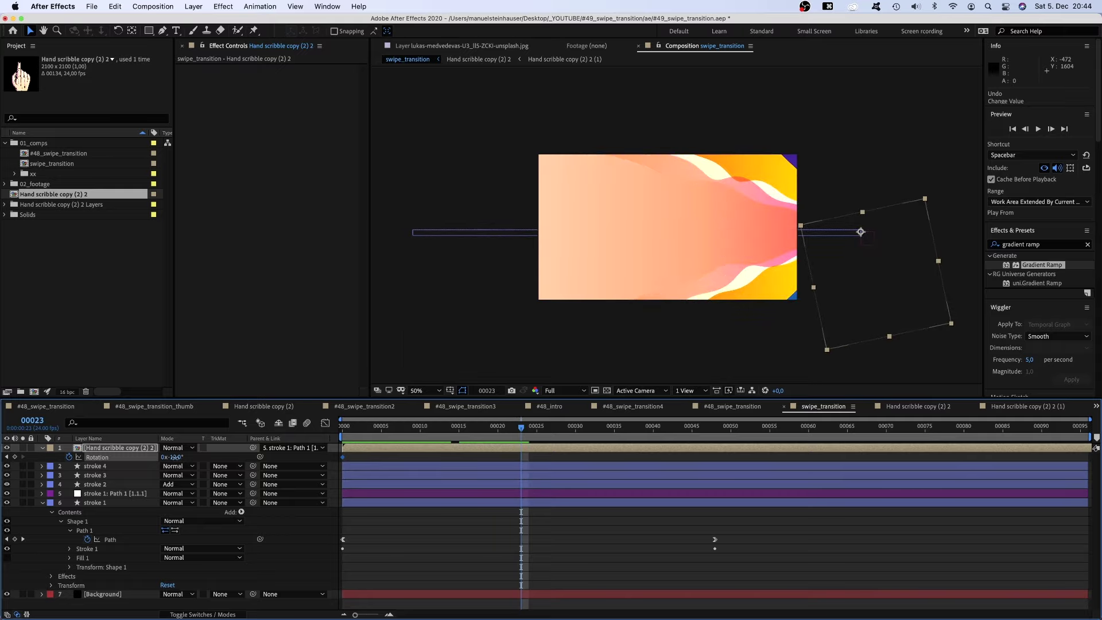
pyautogui.moveTo(174, 457); pyautogui.dragTo(185, 457)
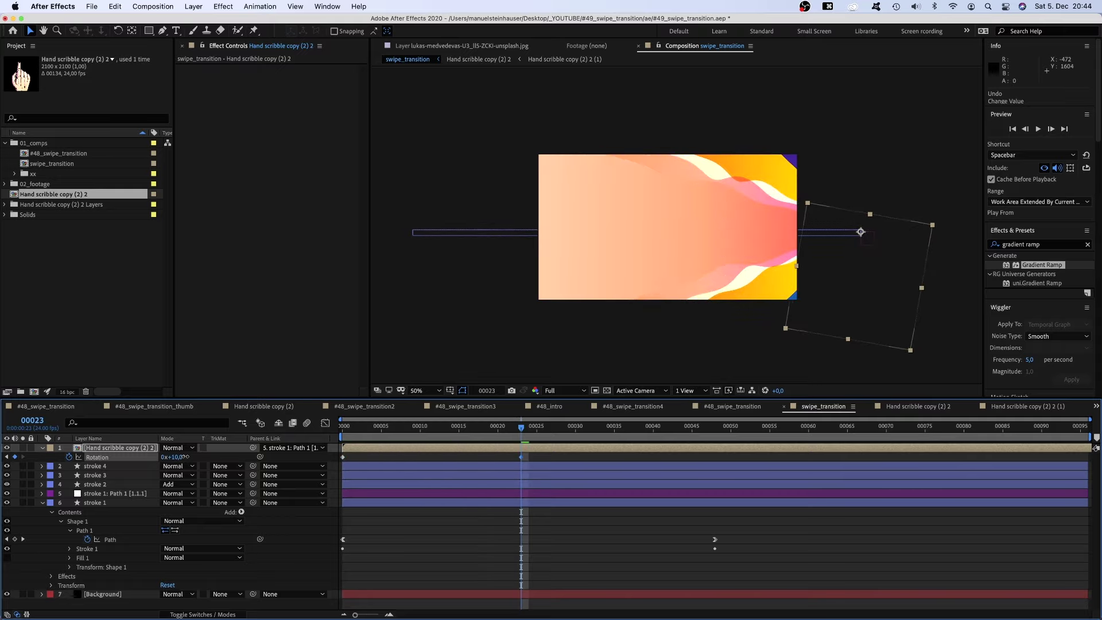
# Step: Ease both rotation keyframes in the speed graph and preview the swing
pyautogui.click(325, 423)
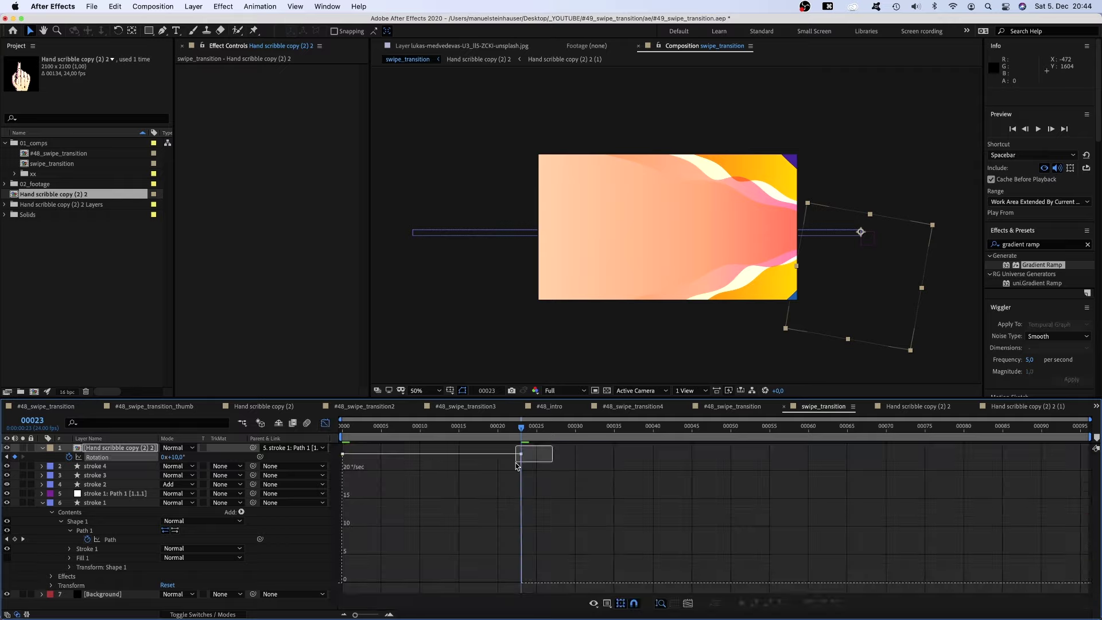
pyautogui.moveTo(521, 453); pyautogui.dragTo(521, 581)
pyautogui.moveTo(343, 453); pyautogui.dragTo(384, 570)
pyautogui.press('0')
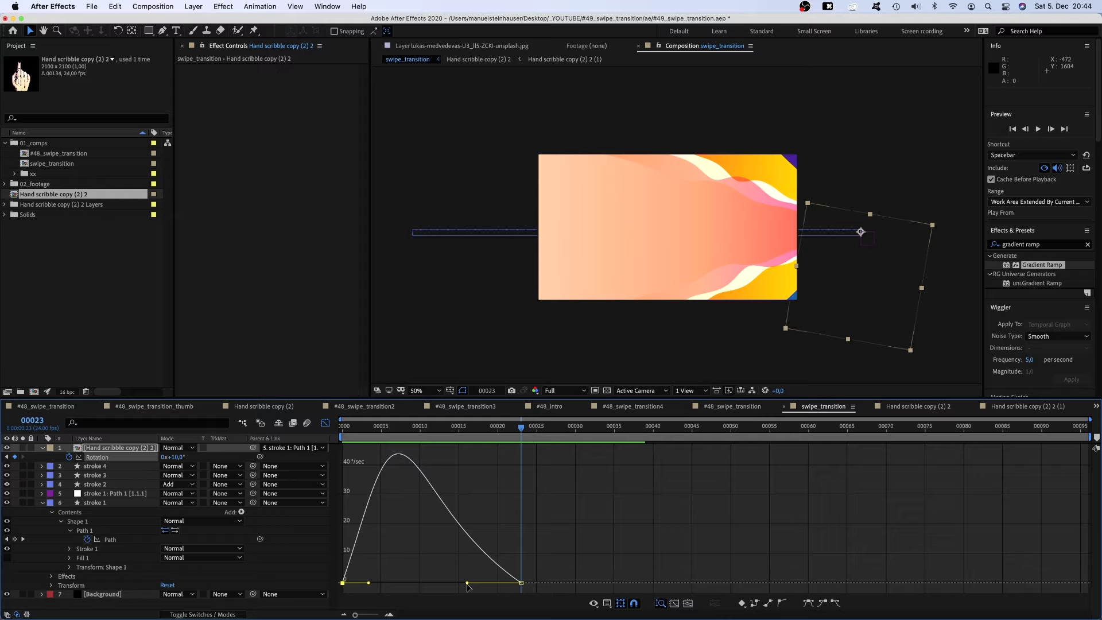
pyautogui.moveTo(470, 584); pyautogui.dragTo(501, 587)
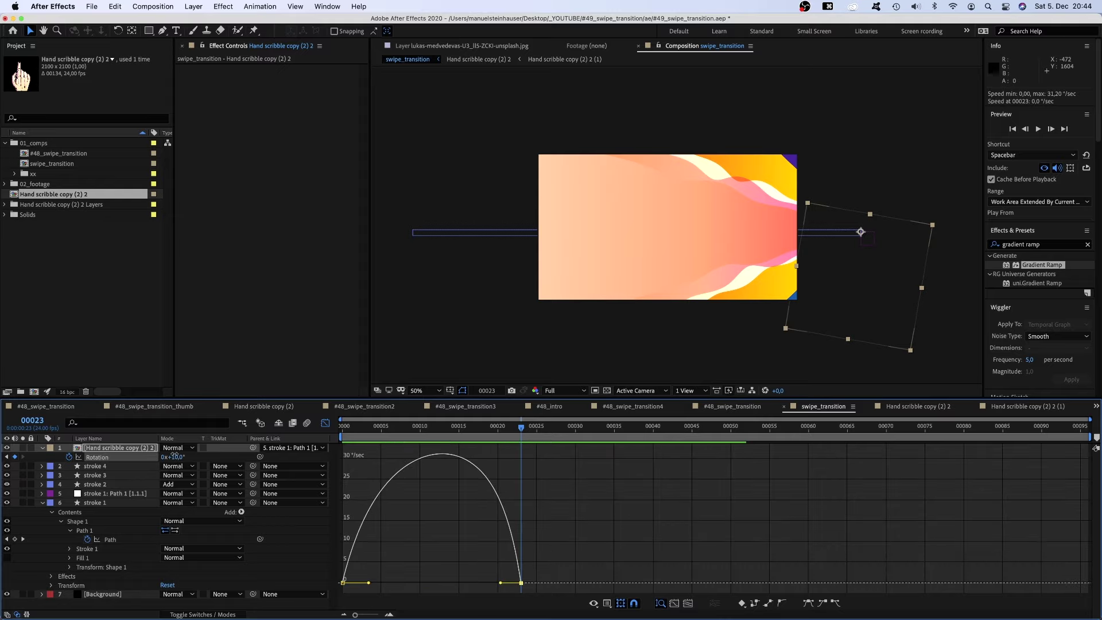
pyautogui.press('space')
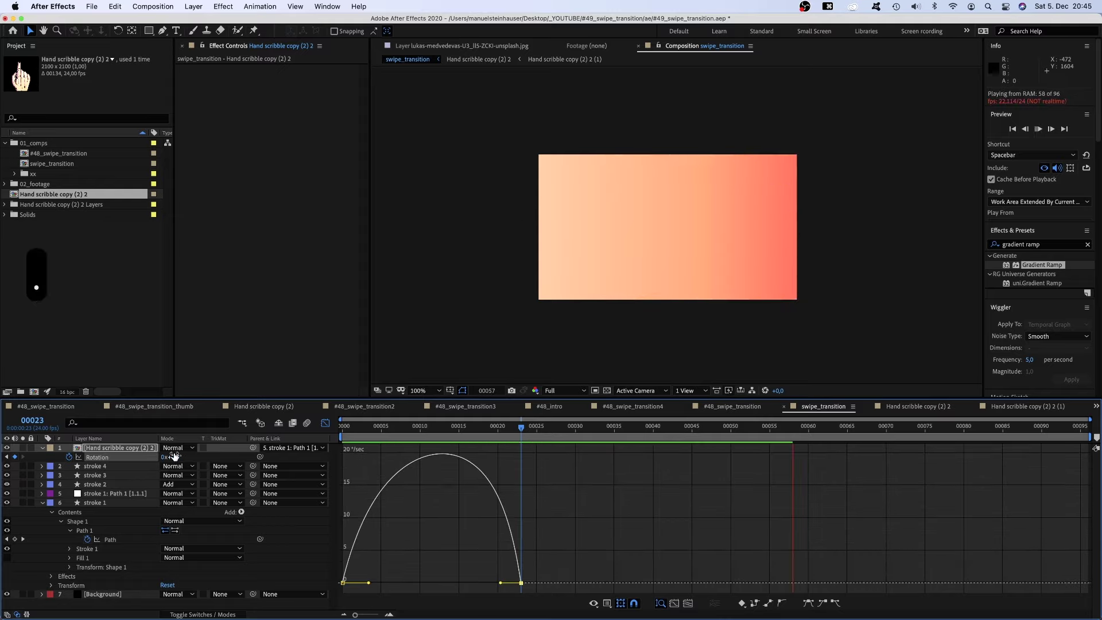
pyautogui.press('space')
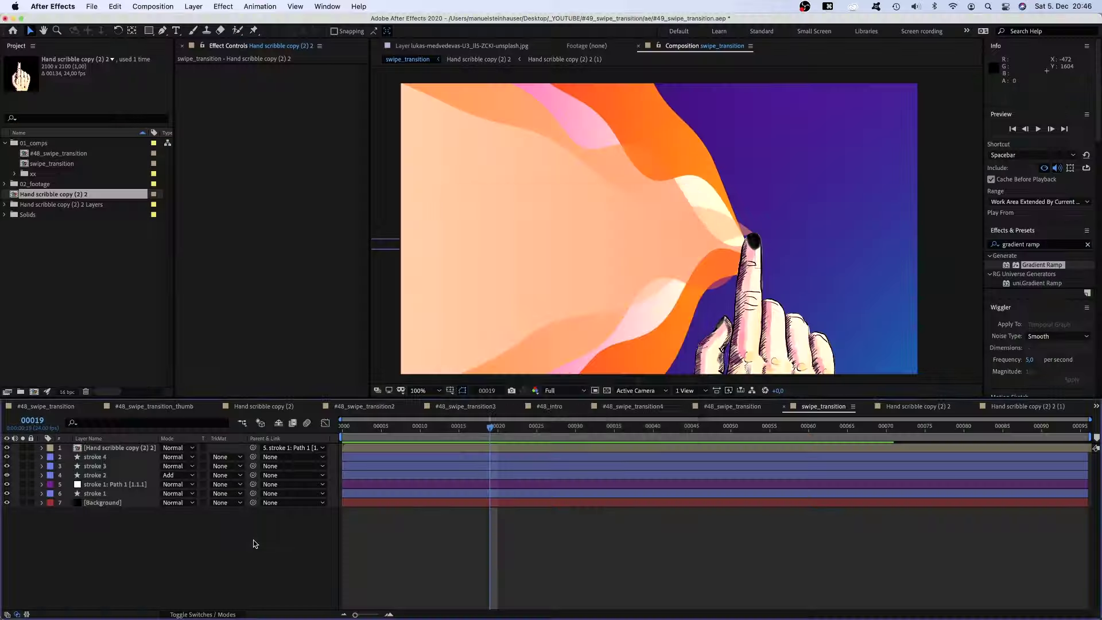
# Step: Create a black solid named 'shade soft' and place it below the hand layer
pyautogui.press('super+y')
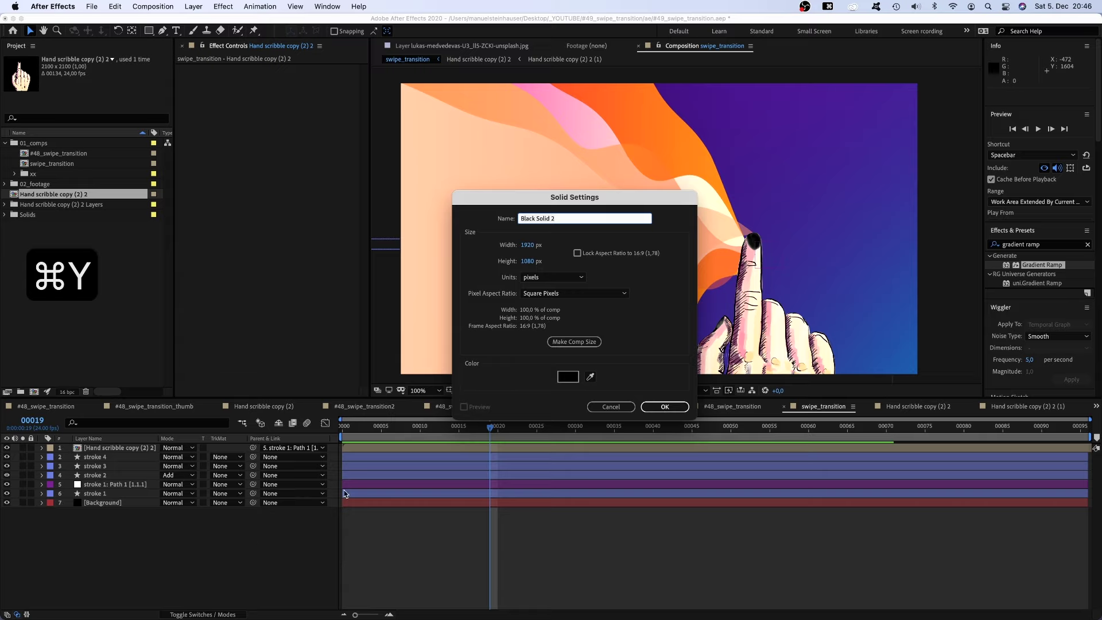
pyautogui.write('shade soft')
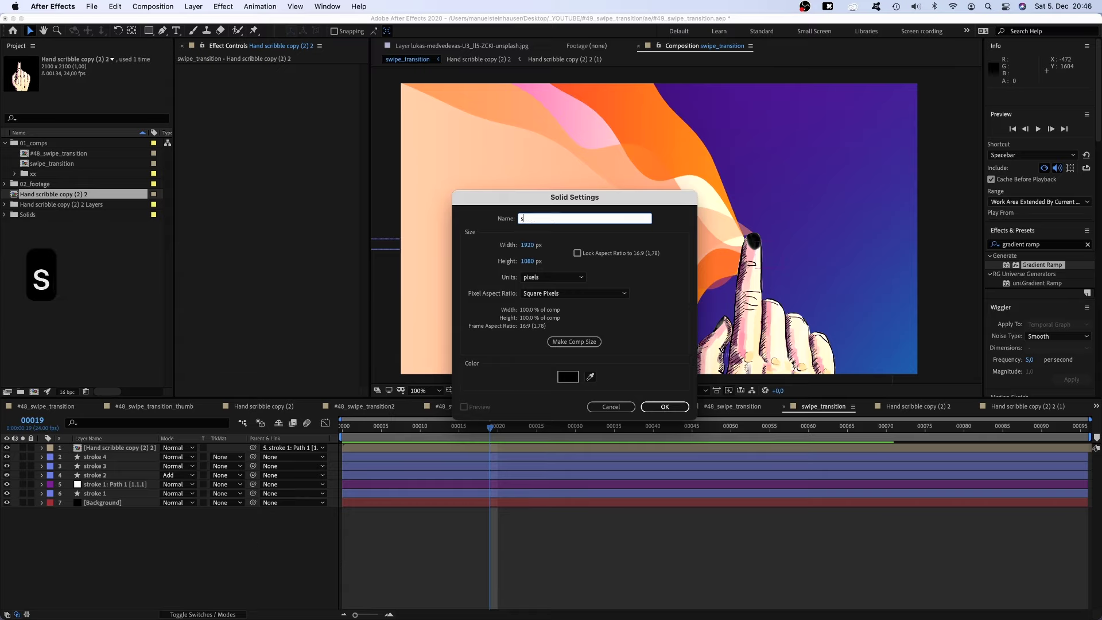
pyautogui.press('Return')
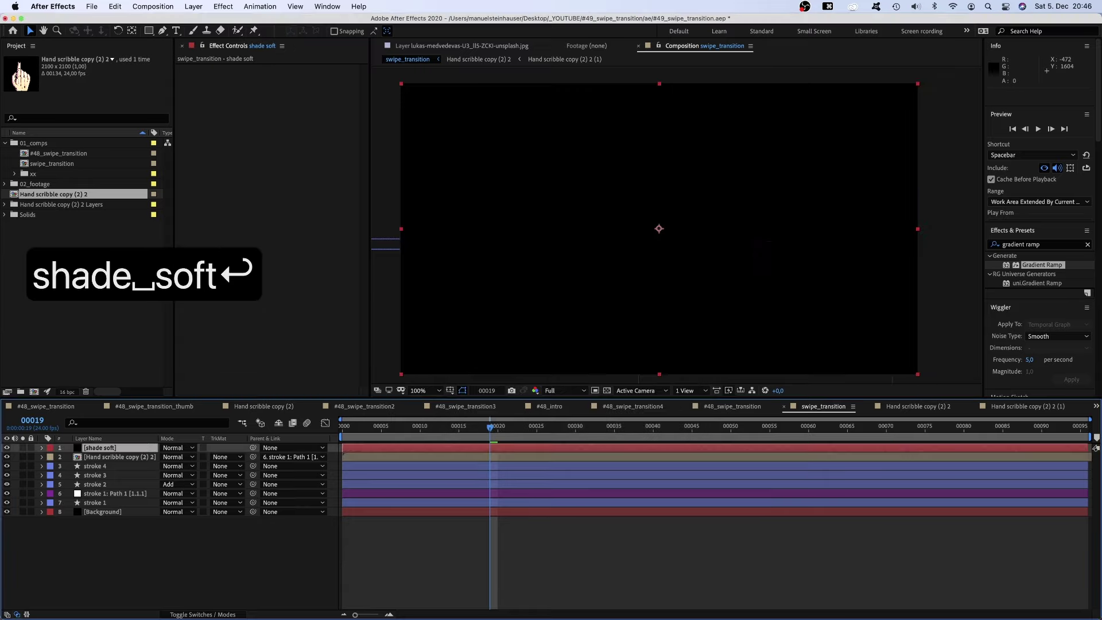
pyautogui.moveTo(109, 448); pyautogui.dragTo(108, 465)
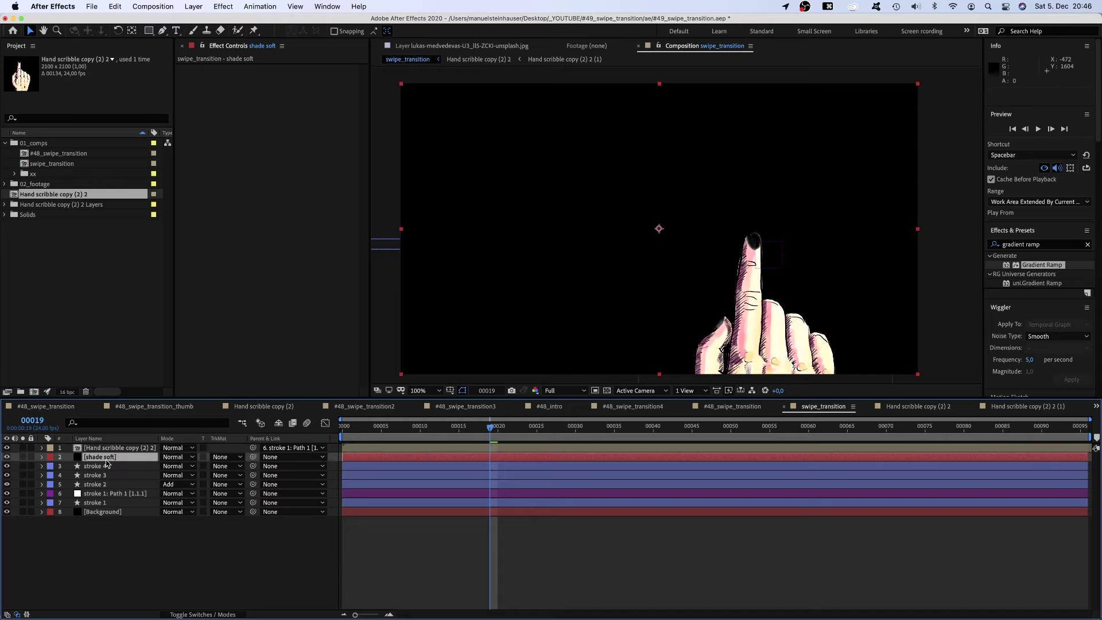
# Step: Draw a Pen mask on shade soft along the hand, starting at the fingertip
pyautogui.press('.')
pyautogui.press(',')
pyautogui.press(',')
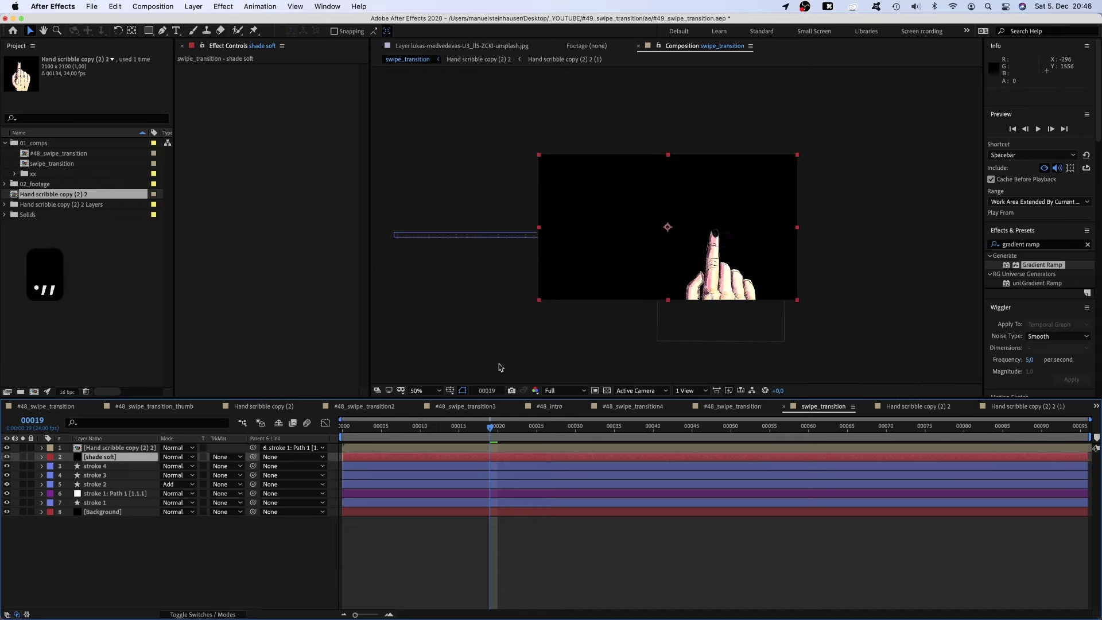
pyautogui.click(163, 31)
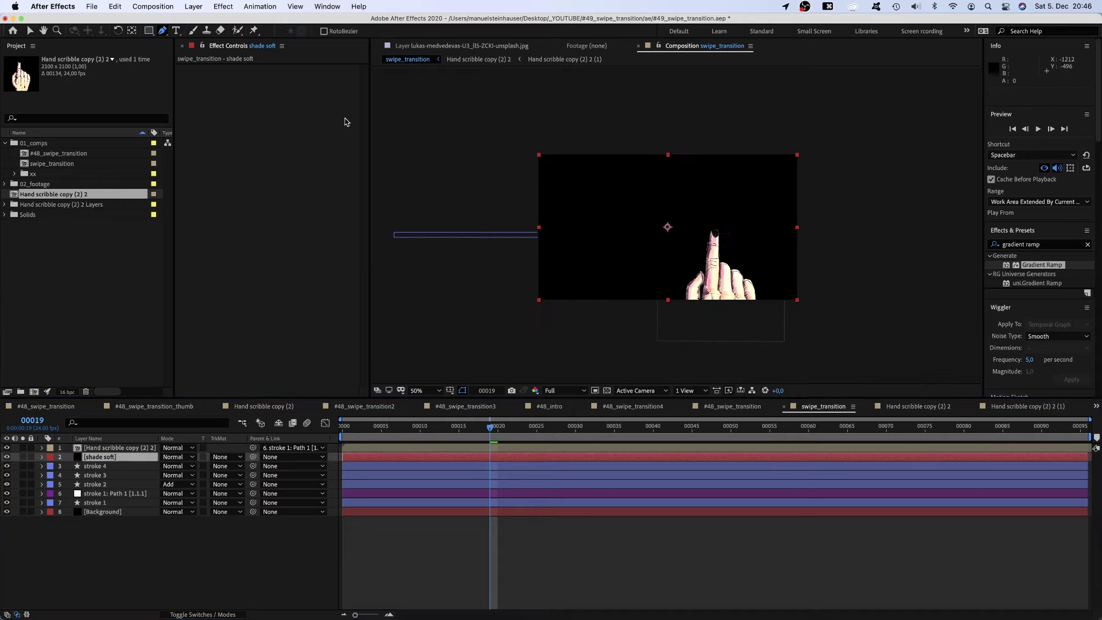
pyautogui.click(711, 233)
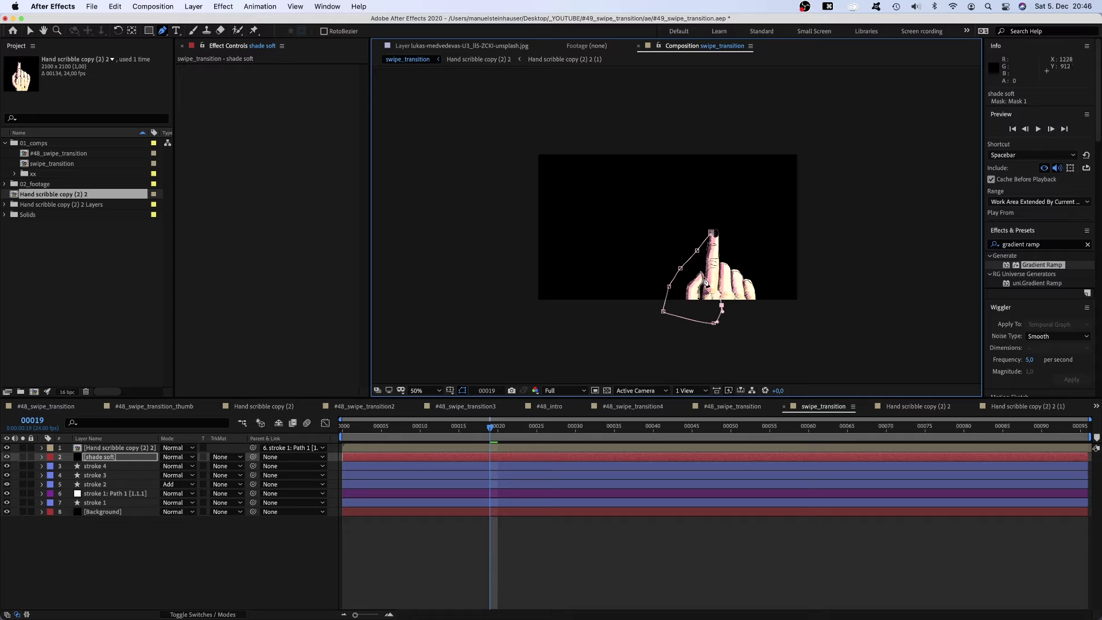
pyautogui.click(712, 234)
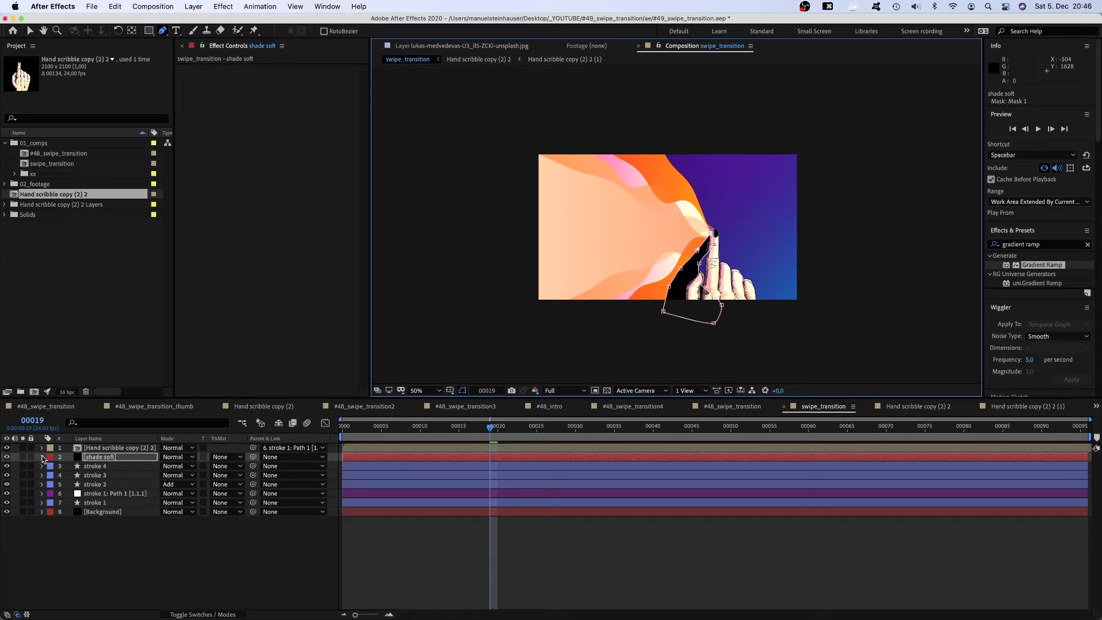
# Step: Feather the shade soft mask to 96 px and set the layer opacity to 50%
pyautogui.click(42, 457)
pyautogui.click(52, 467)
pyautogui.click(61, 476)
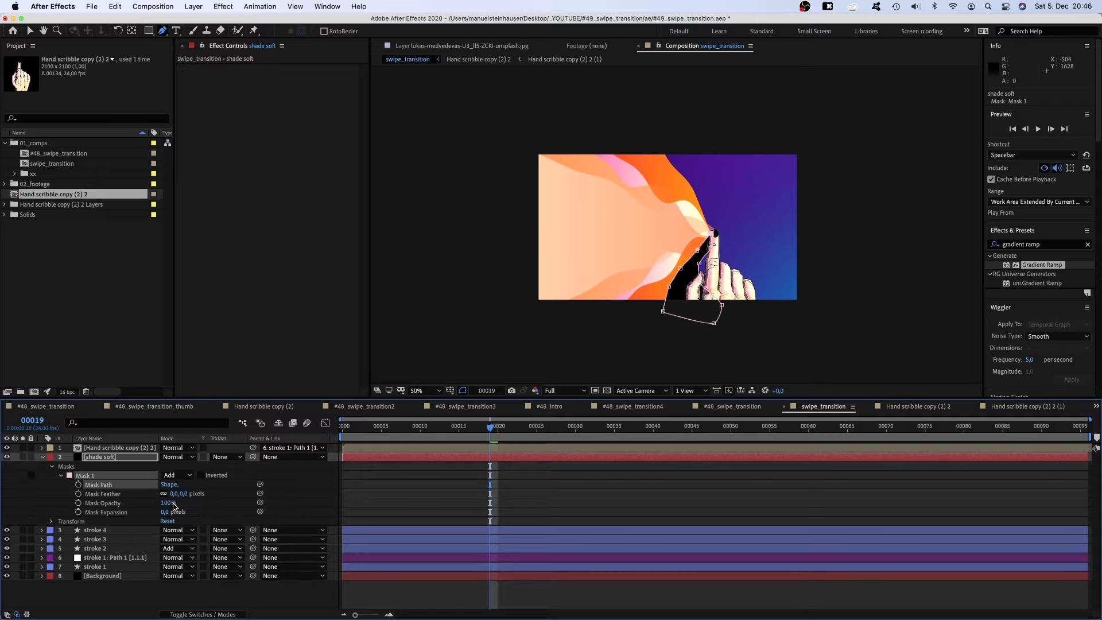
pyautogui.moveTo(173, 494); pyautogui.dragTo(221, 487)
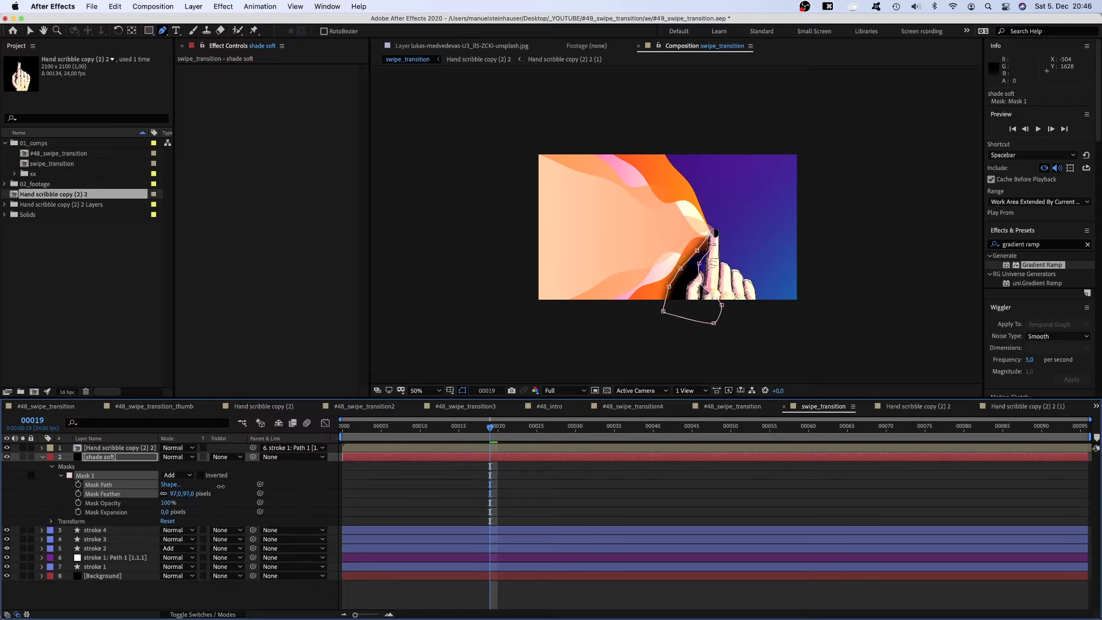
pyautogui.press('t')
pyautogui.click(169, 467)
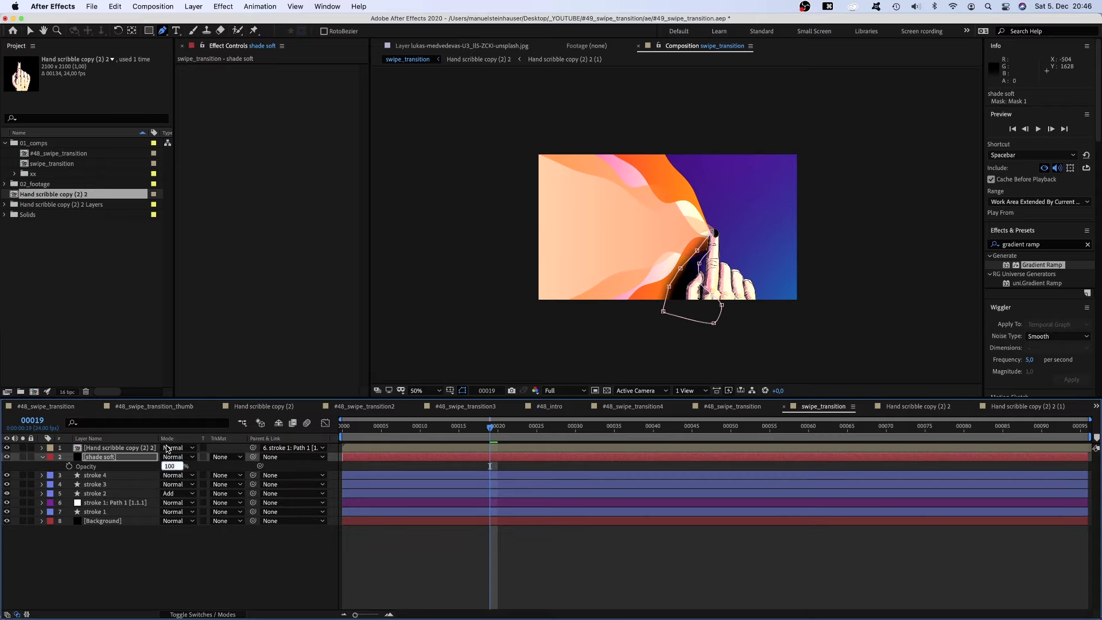
pyautogui.write('50')
pyautogui.press('Return')
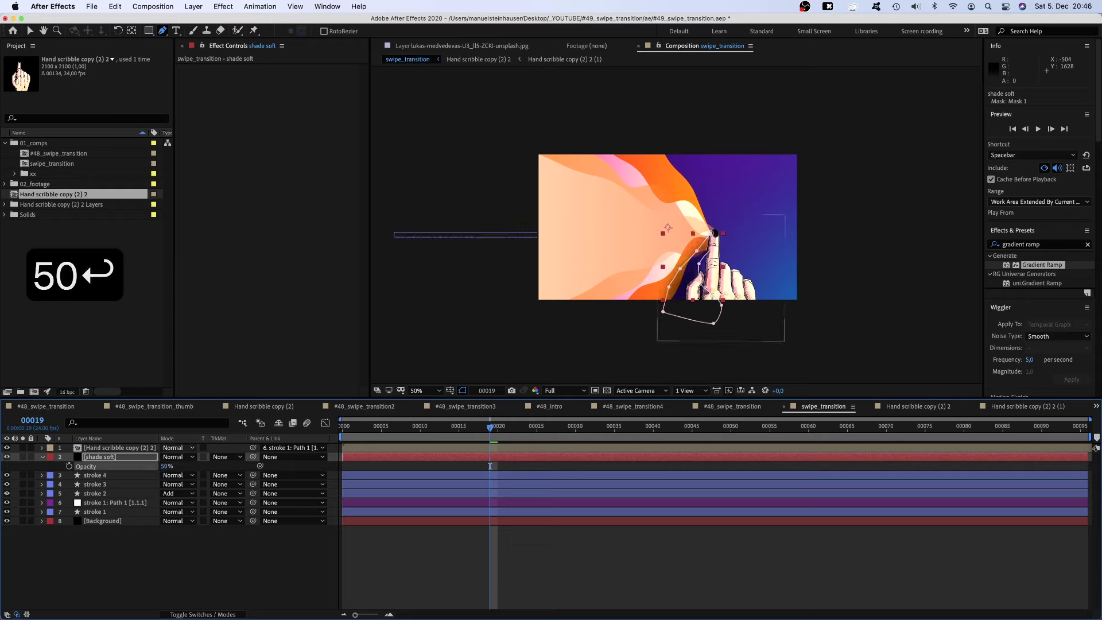
pyautogui.click(251, 567)
# Step: Create a solid named 'shade hard' and place it beneath the hand layer
pyautogui.press('super+y')
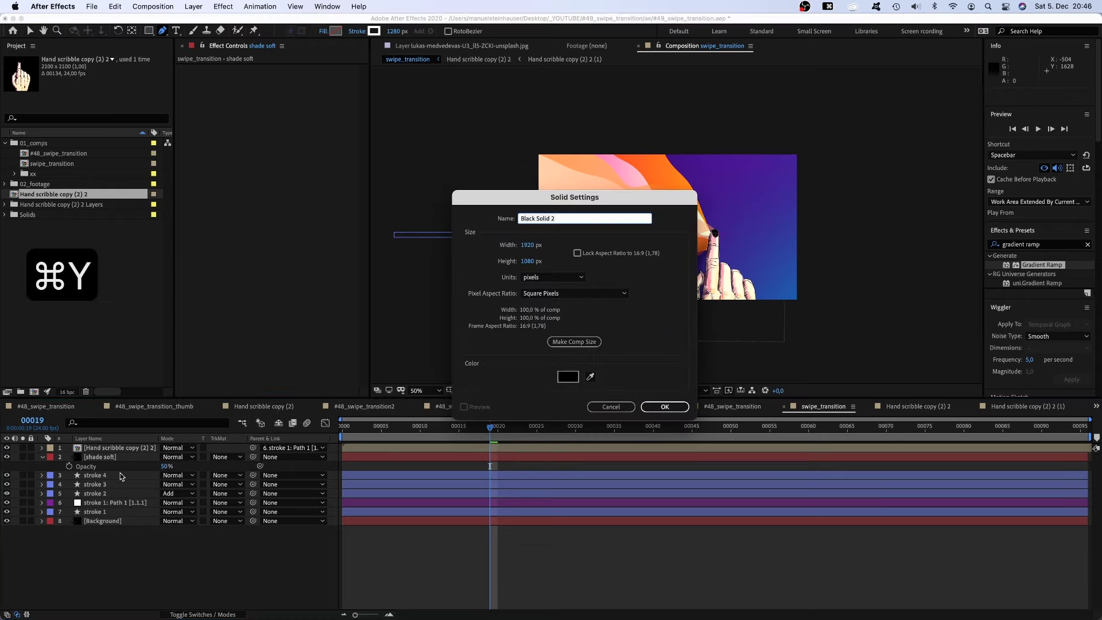
pyautogui.write('shade hard')
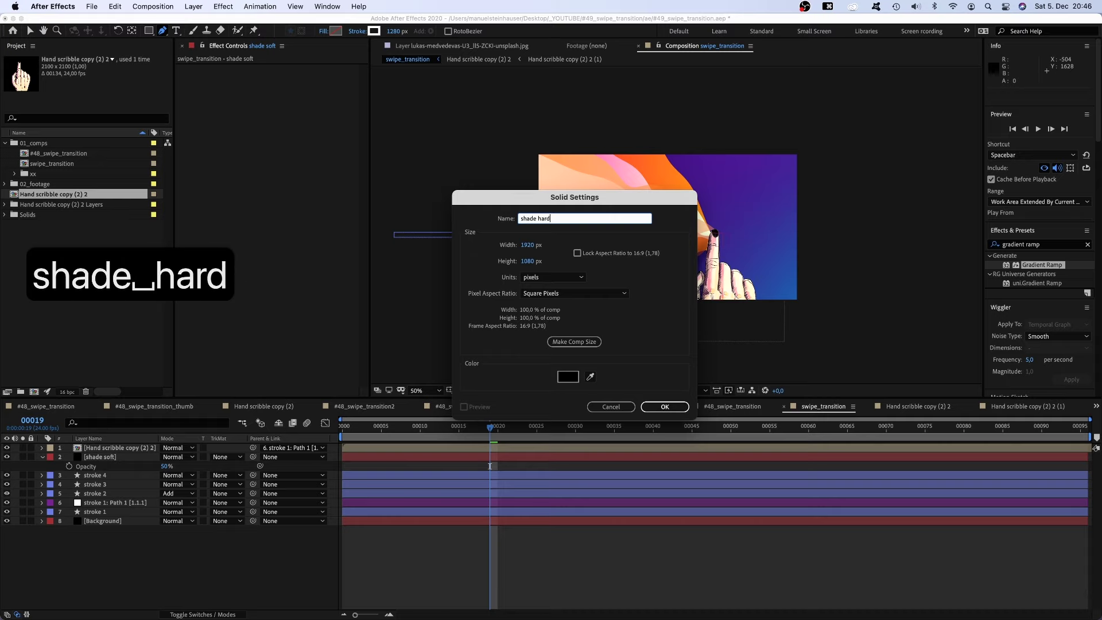
pyautogui.press('Return')
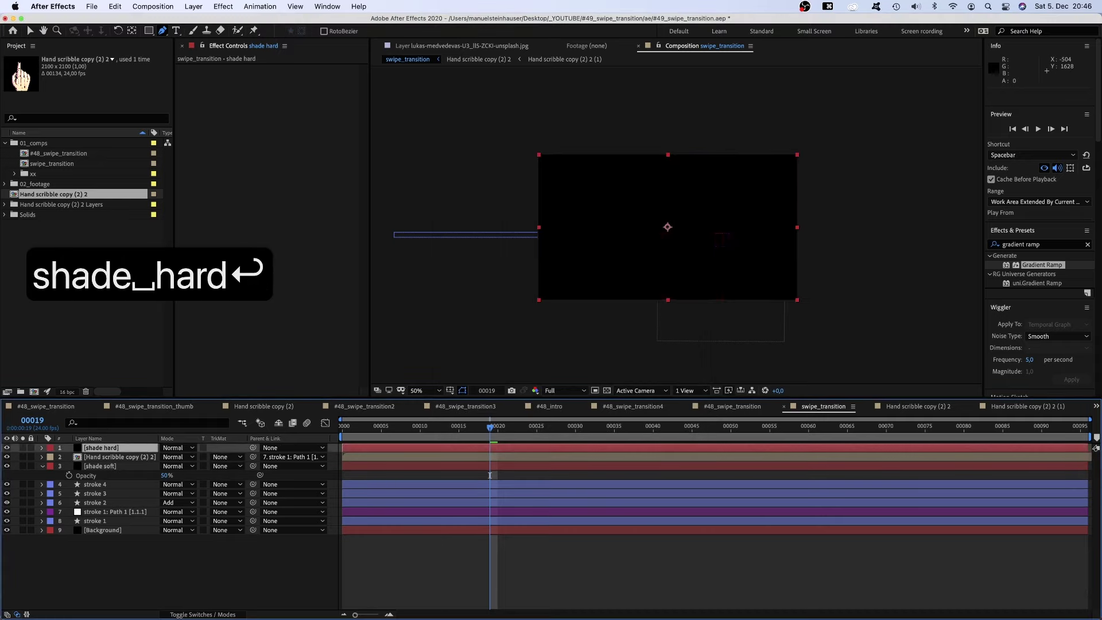
pyautogui.moveTo(102, 452); pyautogui.dragTo(103, 467)
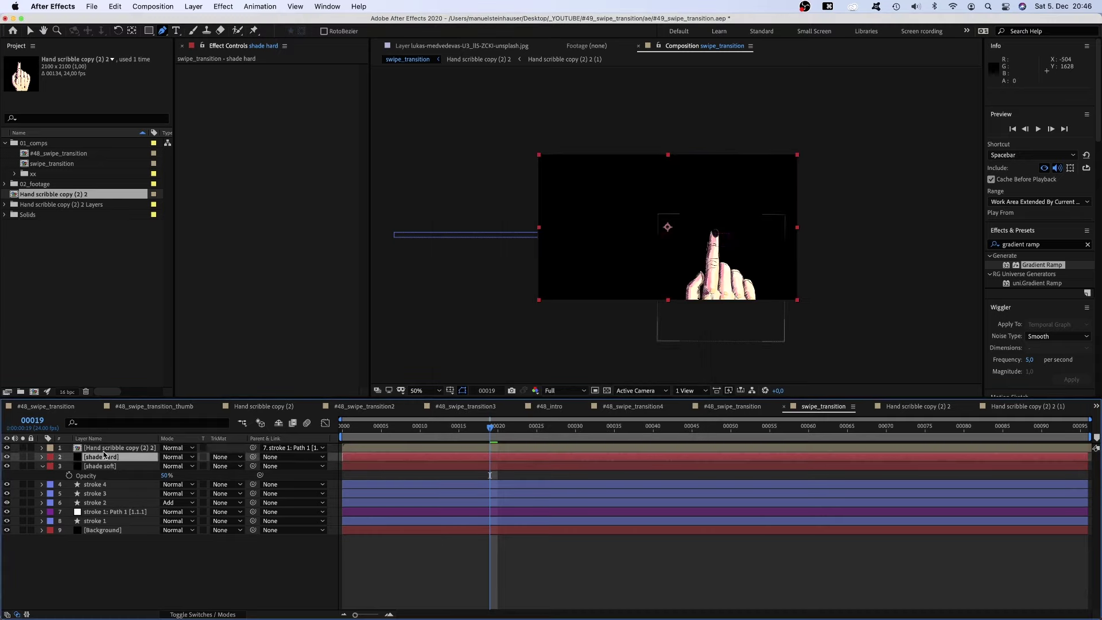
# Step: Draw a mask outline around the hand's fingertip on shade hard
pyautogui.press('.')
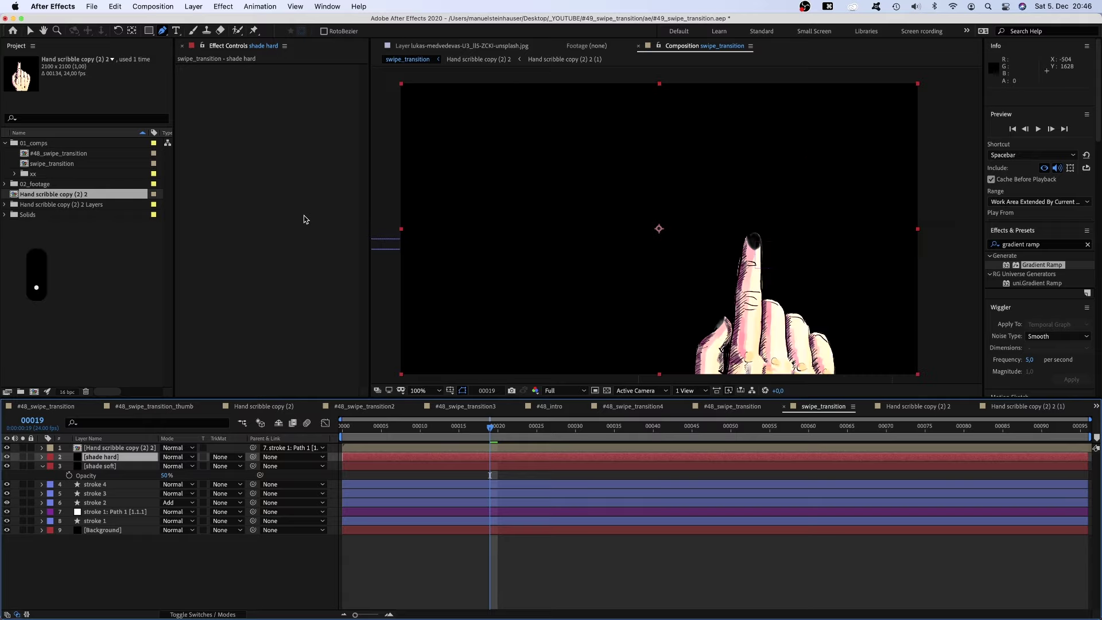
pyautogui.press('.')
pyautogui.click(816, 247)
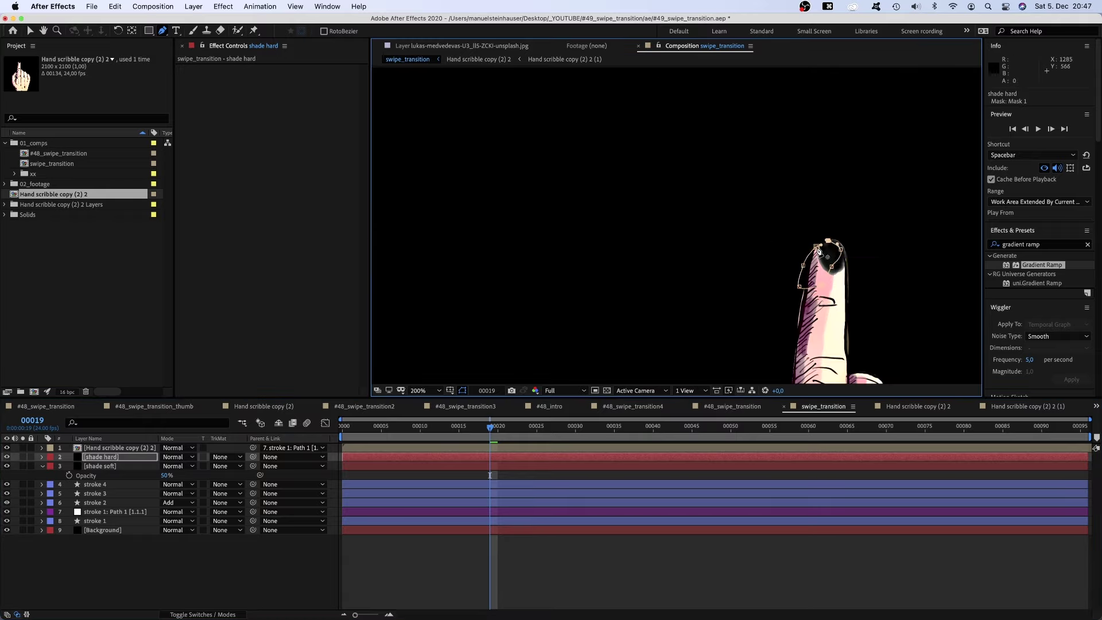
pyautogui.press('v')
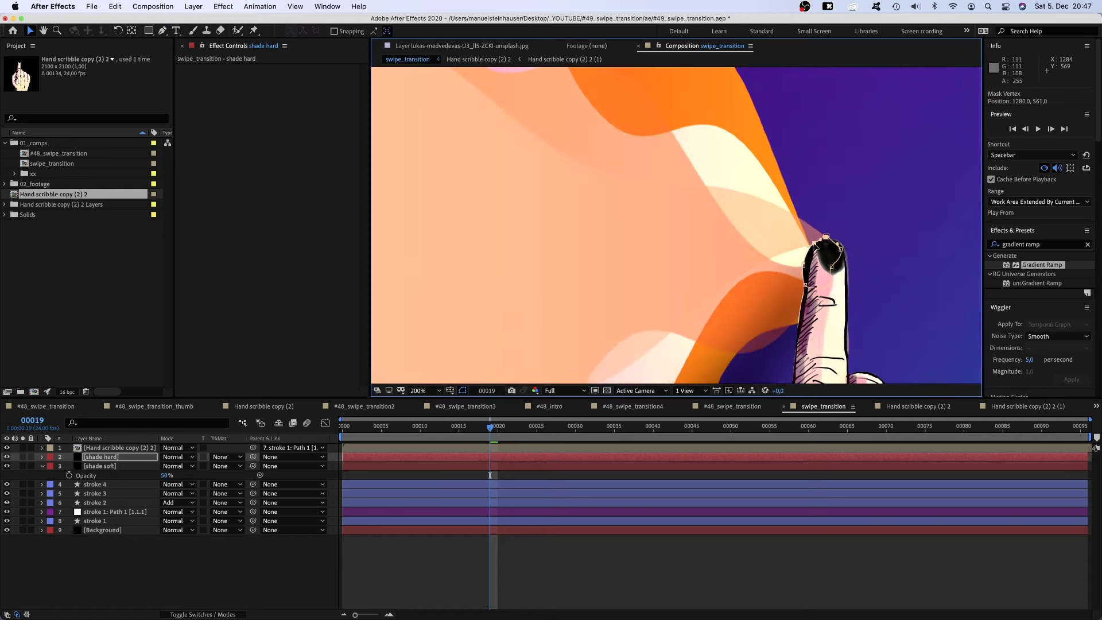
# Step: Set shade hard's opacity to 50%
pyautogui.press('t')
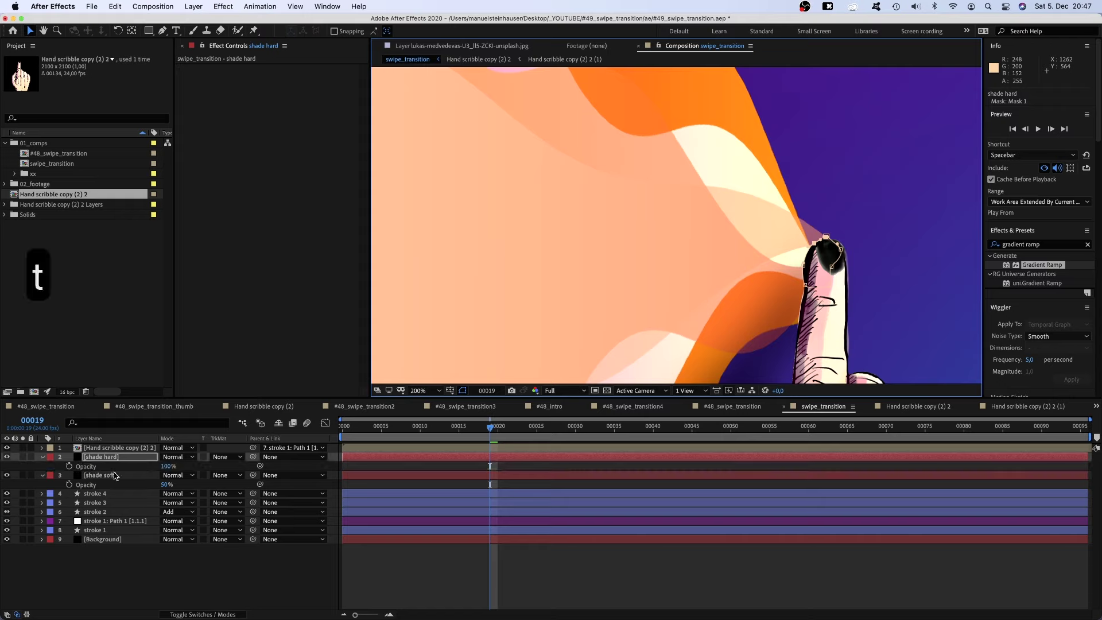
pyautogui.click(168, 466)
pyautogui.write('50')
pyautogui.press('Return')
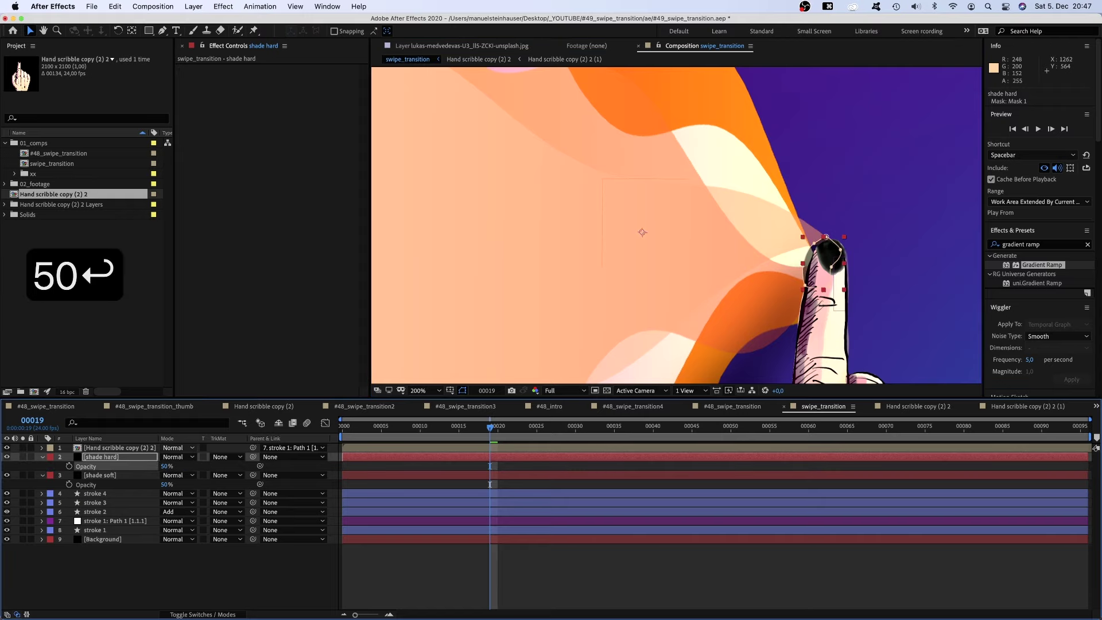
# Step: Feather shade hard's Mask 1 to 20 pixels
pyautogui.click(41, 457)
pyautogui.click(42, 457)
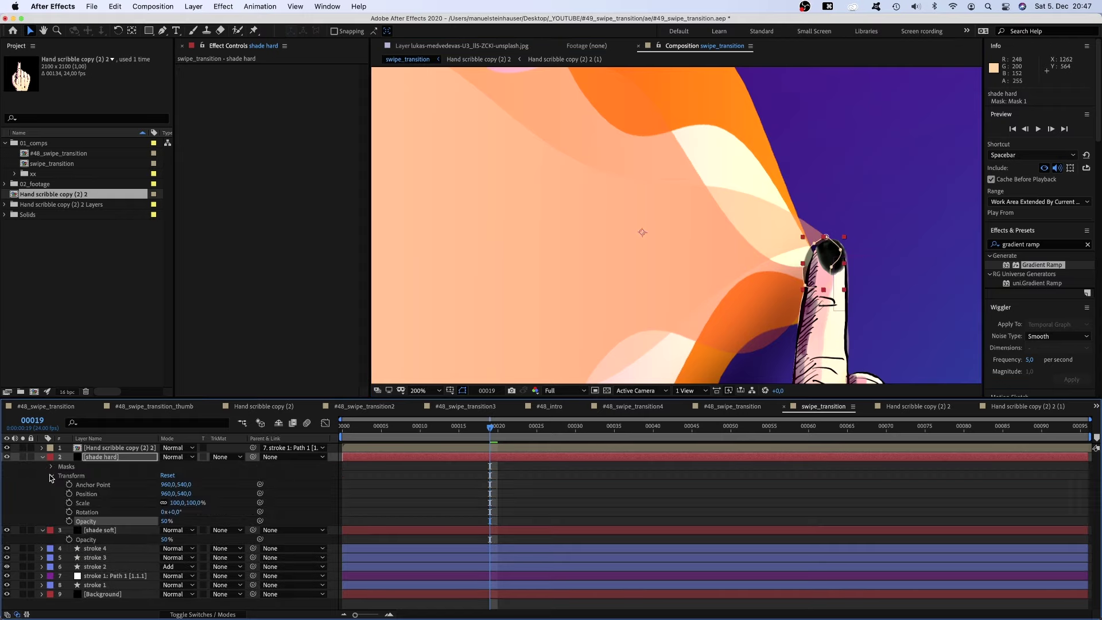
pyautogui.click(60, 475)
pyautogui.click(61, 476)
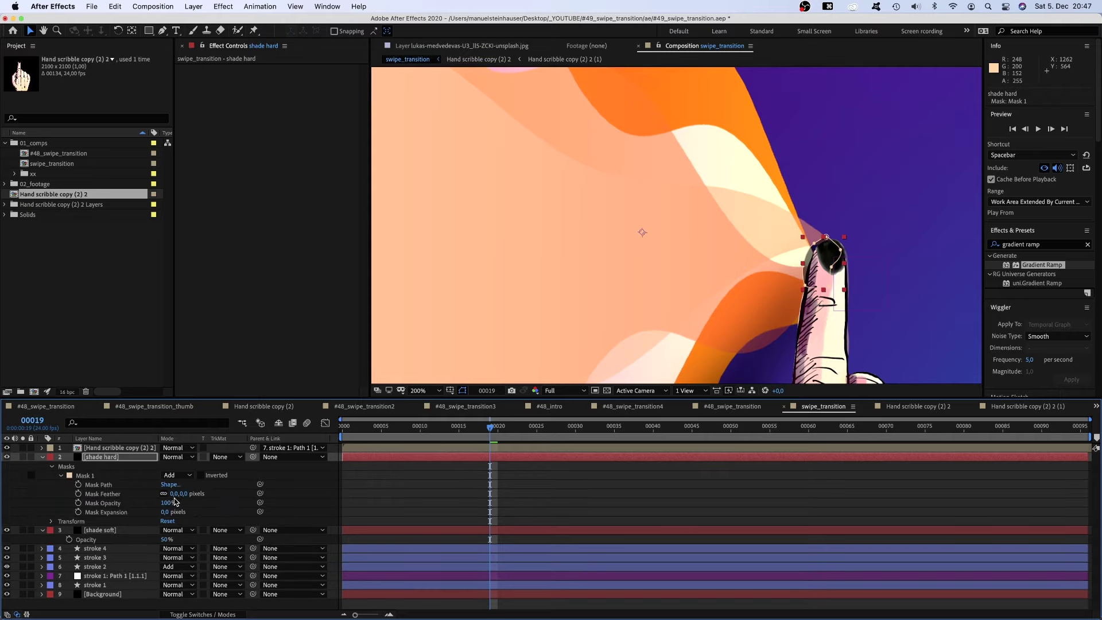
pyautogui.write('30')
pyautogui.press('Return')
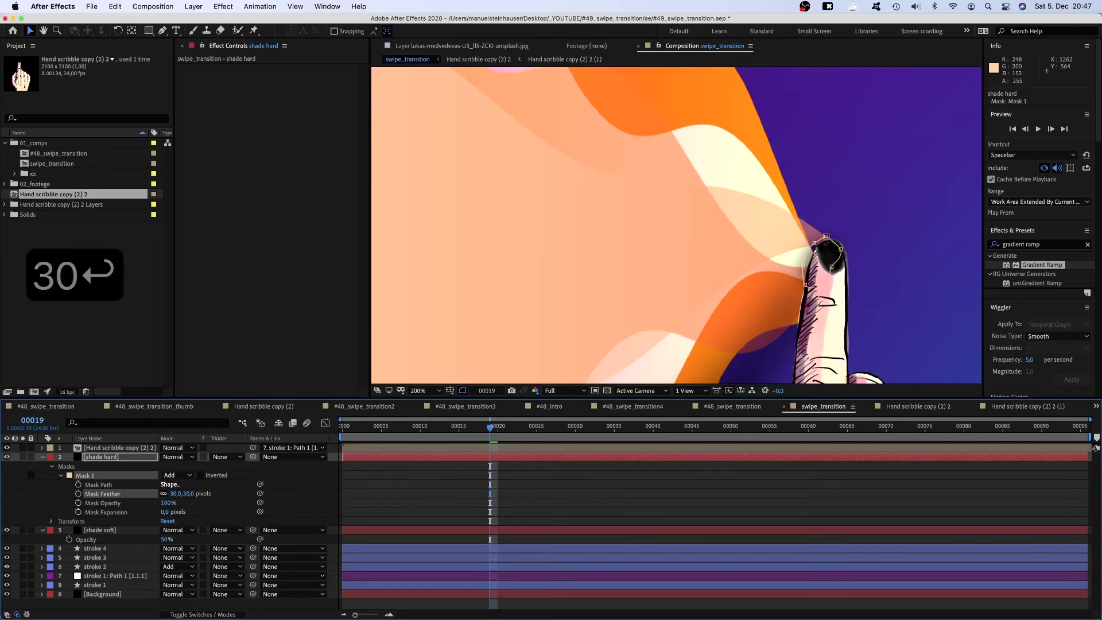
pyautogui.write('20')
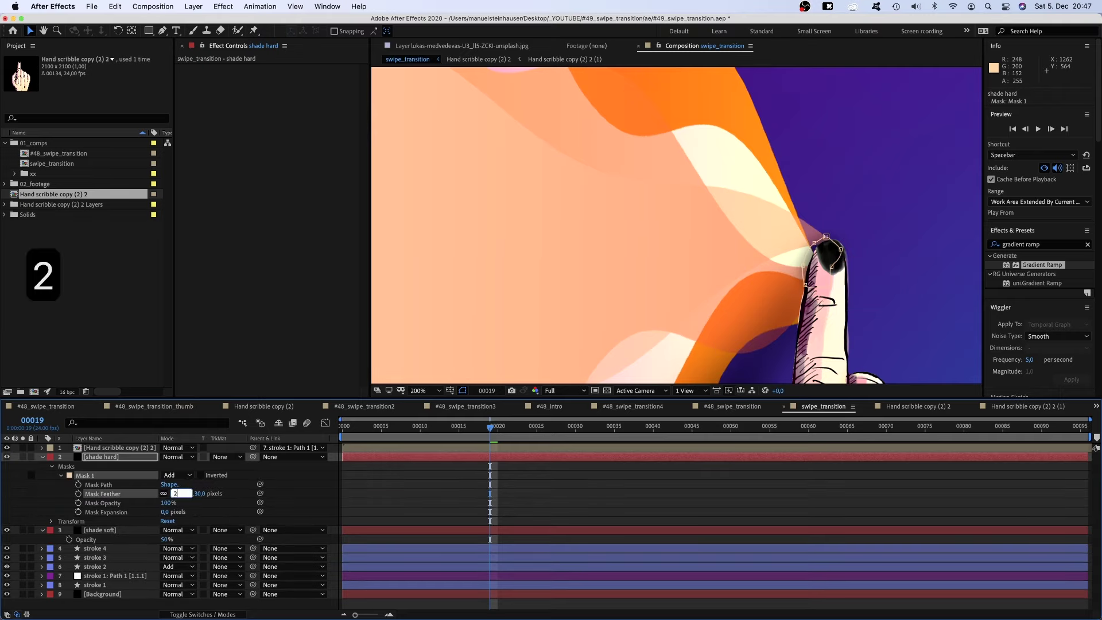
pyautogui.press('Return')
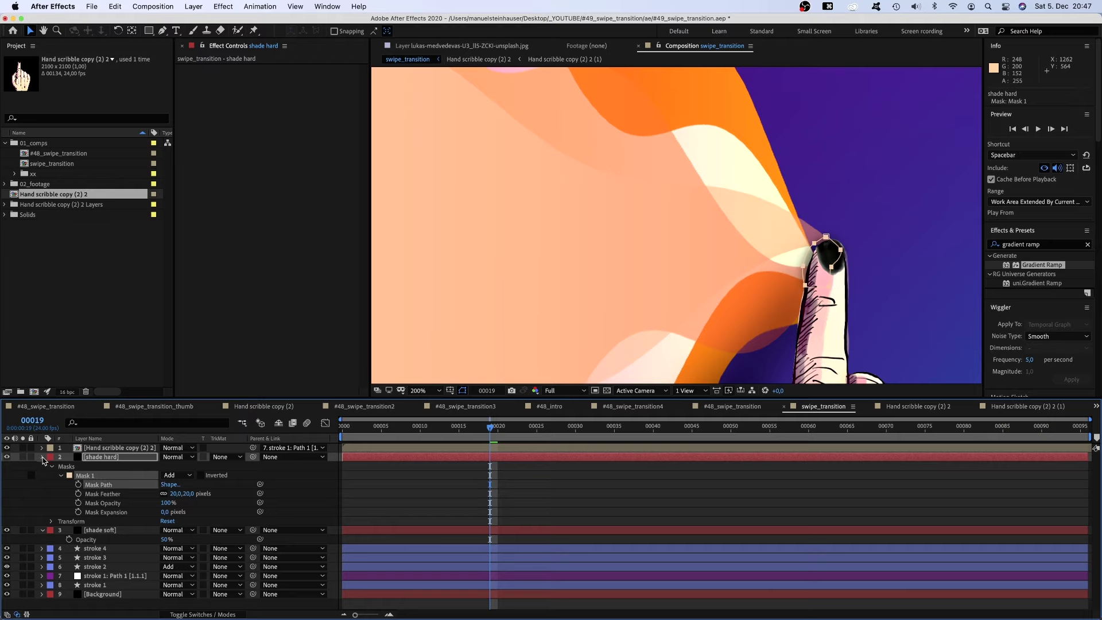
pyautogui.click(43, 457)
# Step: Parent shade hard and shade soft to stroke 1's path null and preview the transition
pyautogui.press(',')
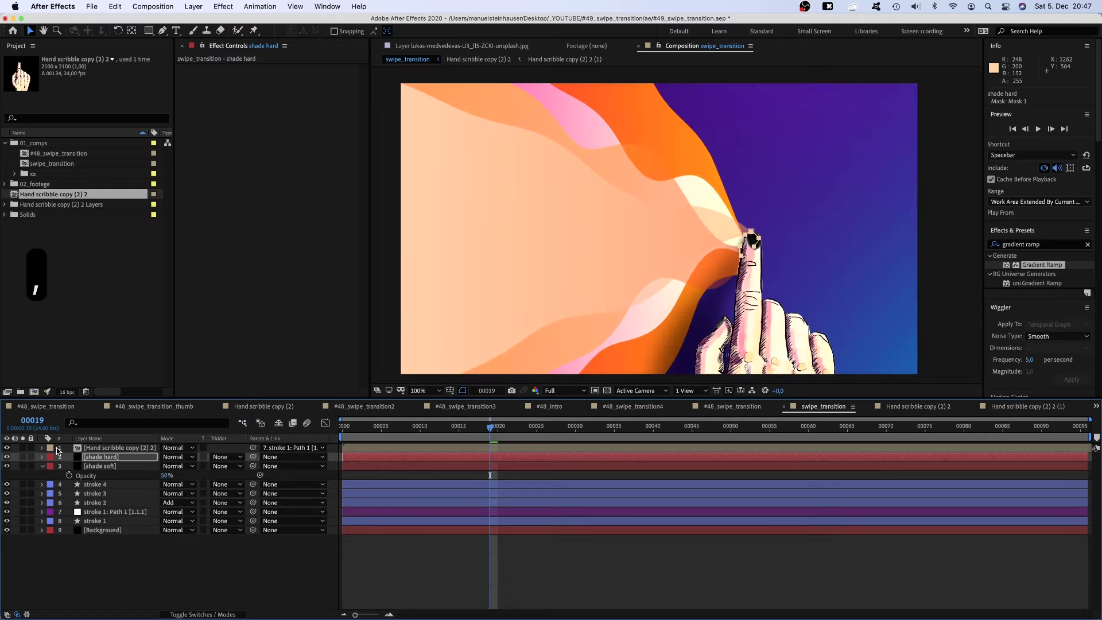
pyautogui.click(170, 587)
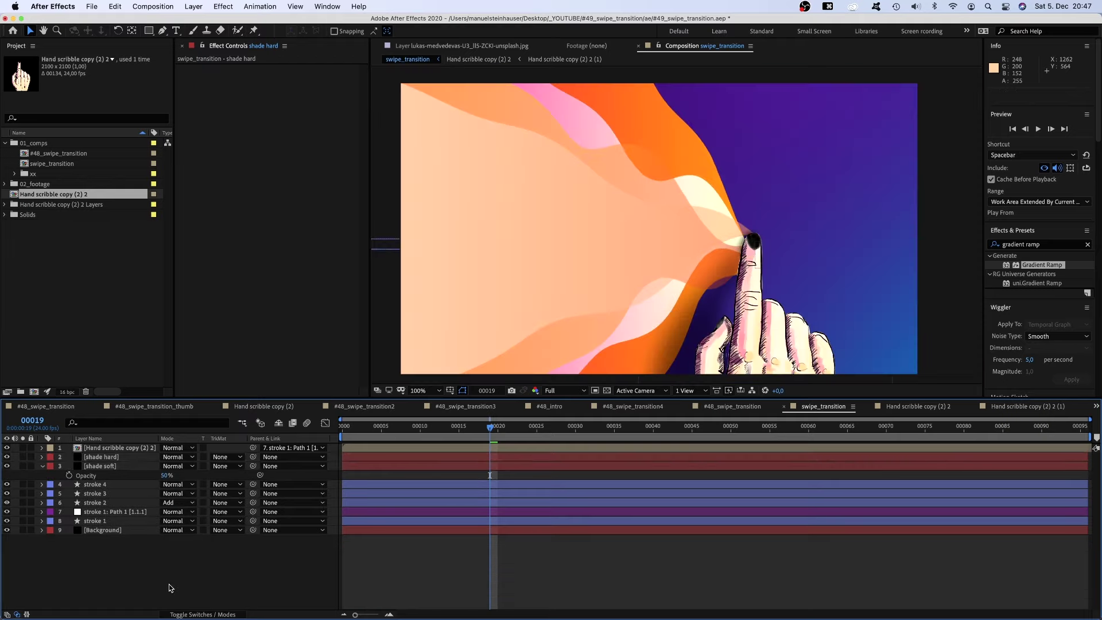
pyautogui.click(97, 458)
pyautogui.keyDown('shift'); pyautogui.click(99, 466); pyautogui.keyUp('shift')
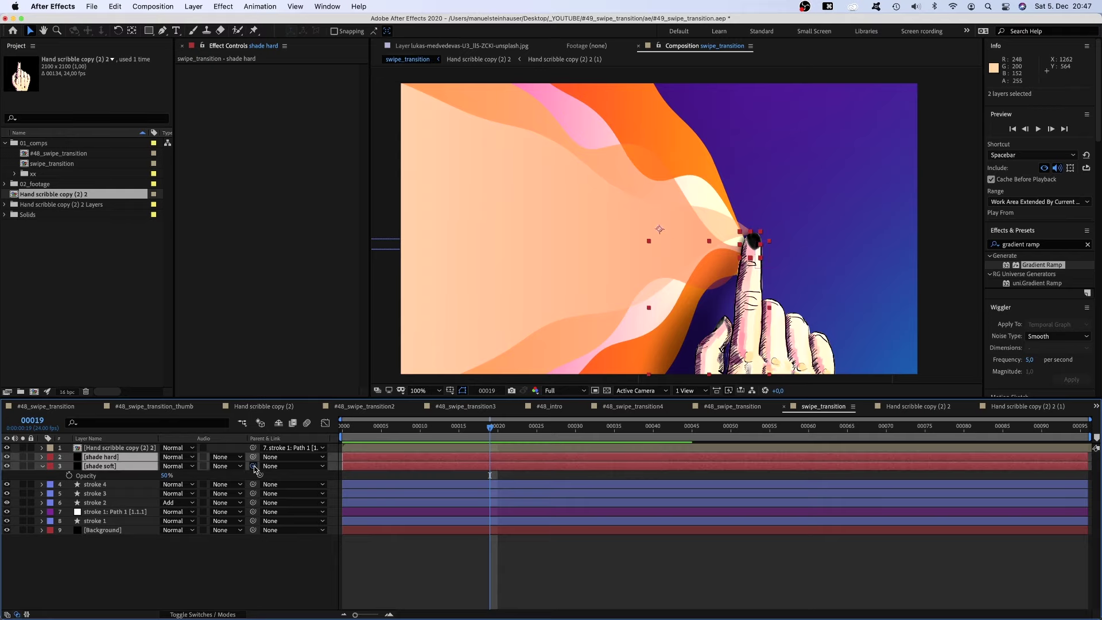
pyautogui.moveTo(255, 470); pyautogui.dragTo(119, 514)
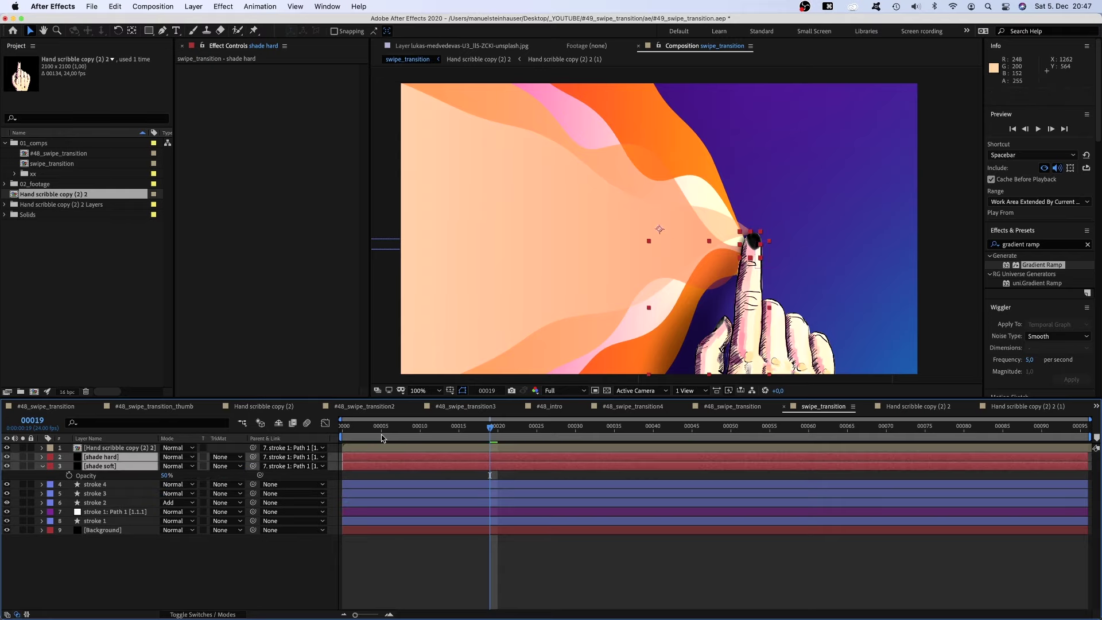
pyautogui.moveTo(492, 430); pyautogui.dragTo(345, 429)
pyautogui.press('KP_0')
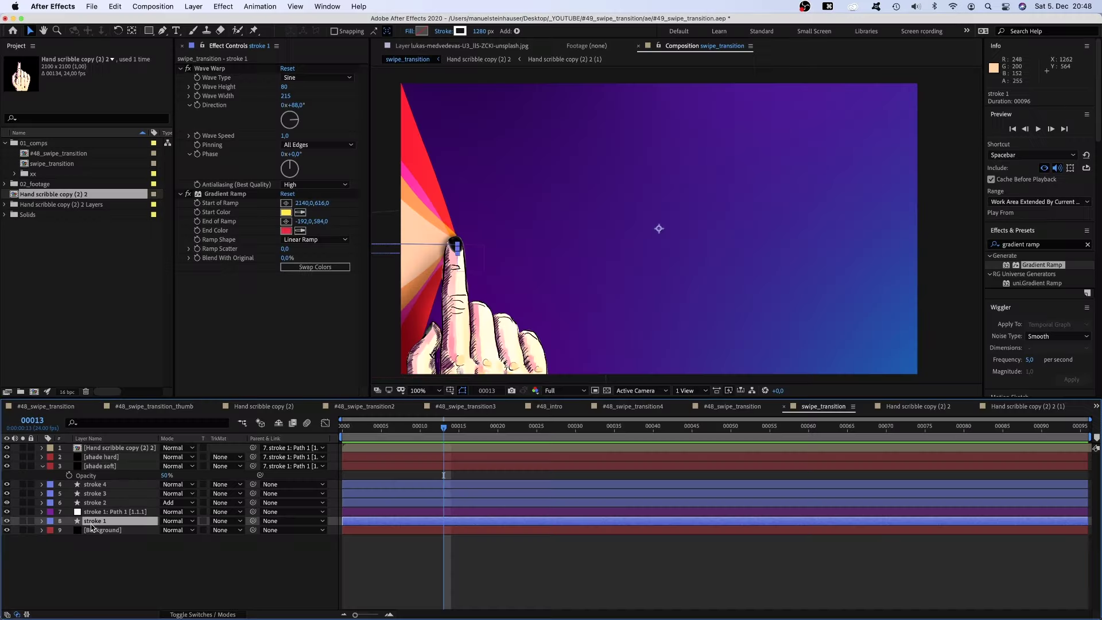
# Step: Duplicate stroke 1 as stroke 5 on top, delayed six frames, with its Gradient Ramp removed
pyautogui.press('super+d')
pyautogui.moveTo(96, 523)
pyautogui.mouseDown()
pyautogui.moveTo(135, 497)
pyautogui.moveTo(158, 448)
pyautogui.mouseUp()
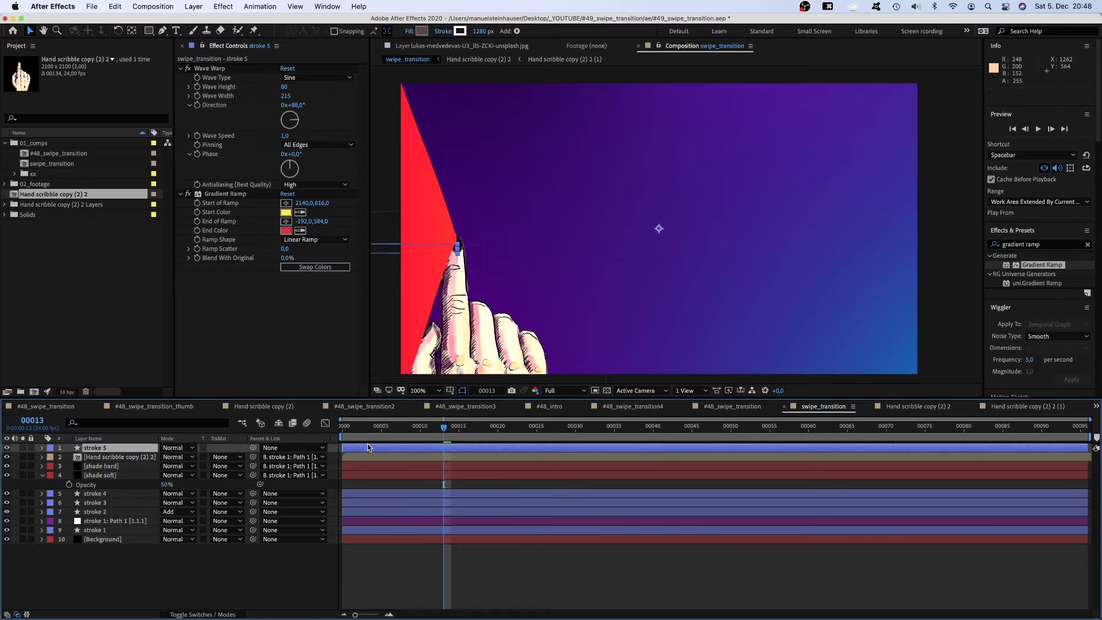
pyautogui.moveTo(363, 449); pyautogui.dragTo(411, 450)
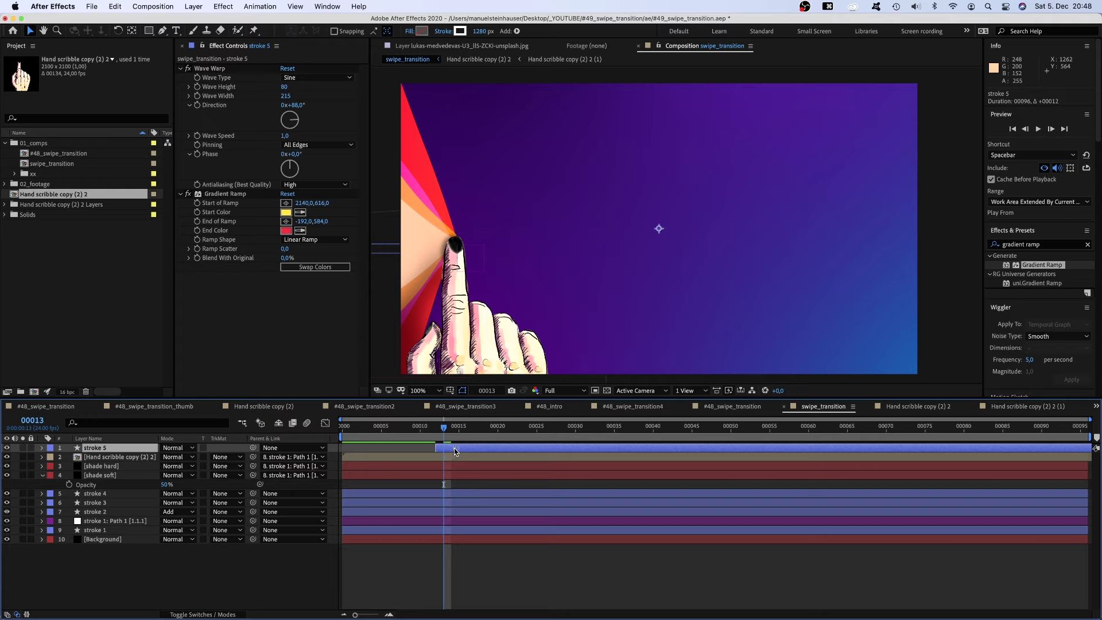
pyautogui.click(200, 195)
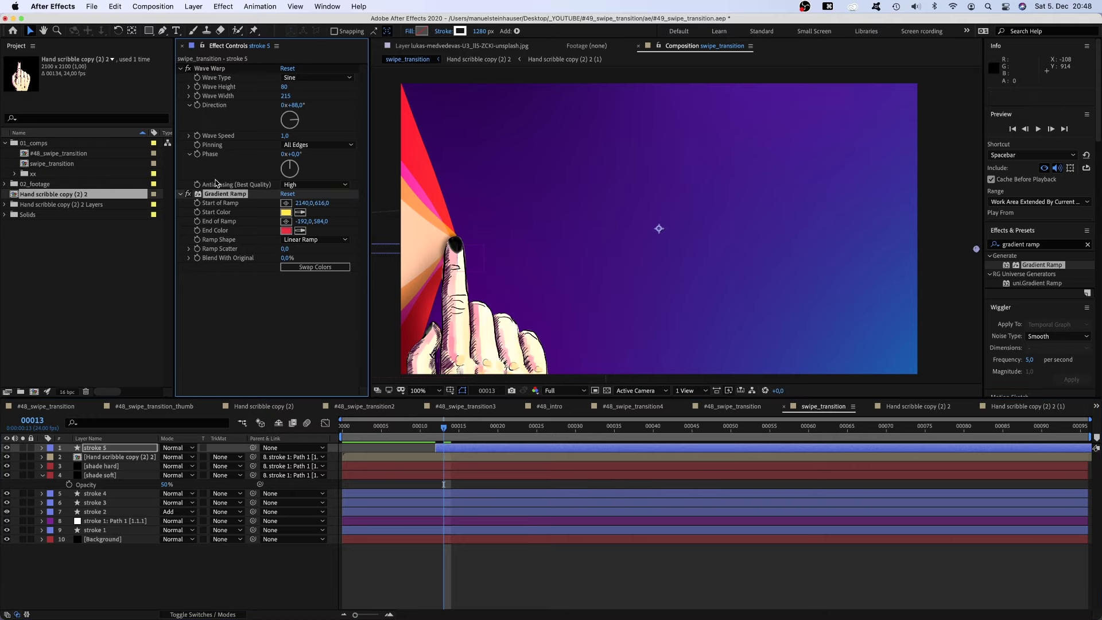
pyautogui.press('BackSpace')
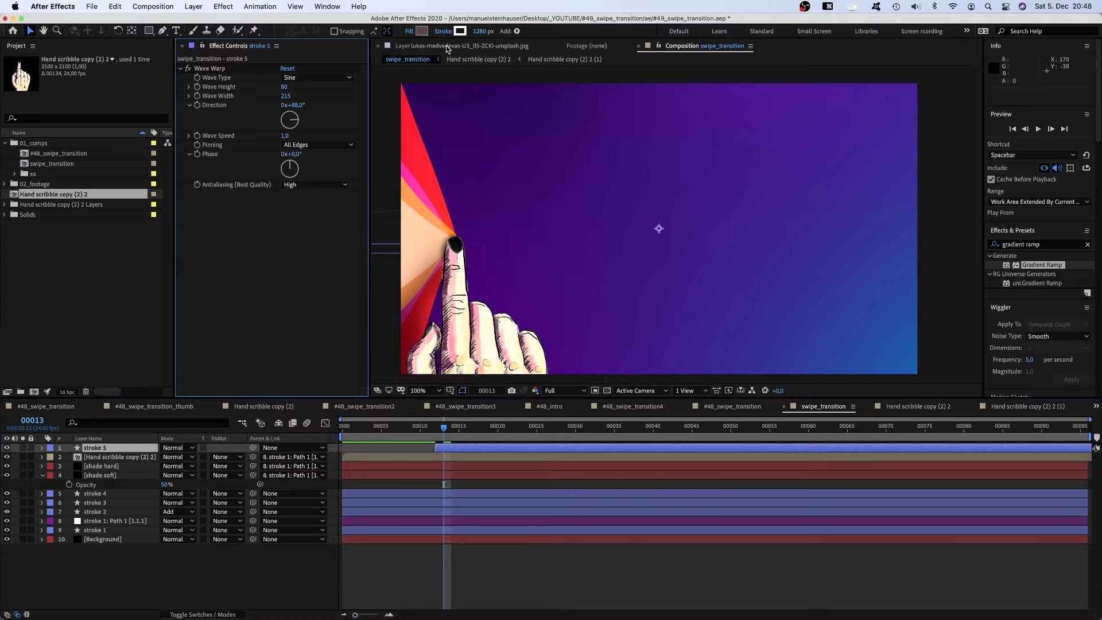
pyautogui.click(459, 31)
pyautogui.press('Escape')
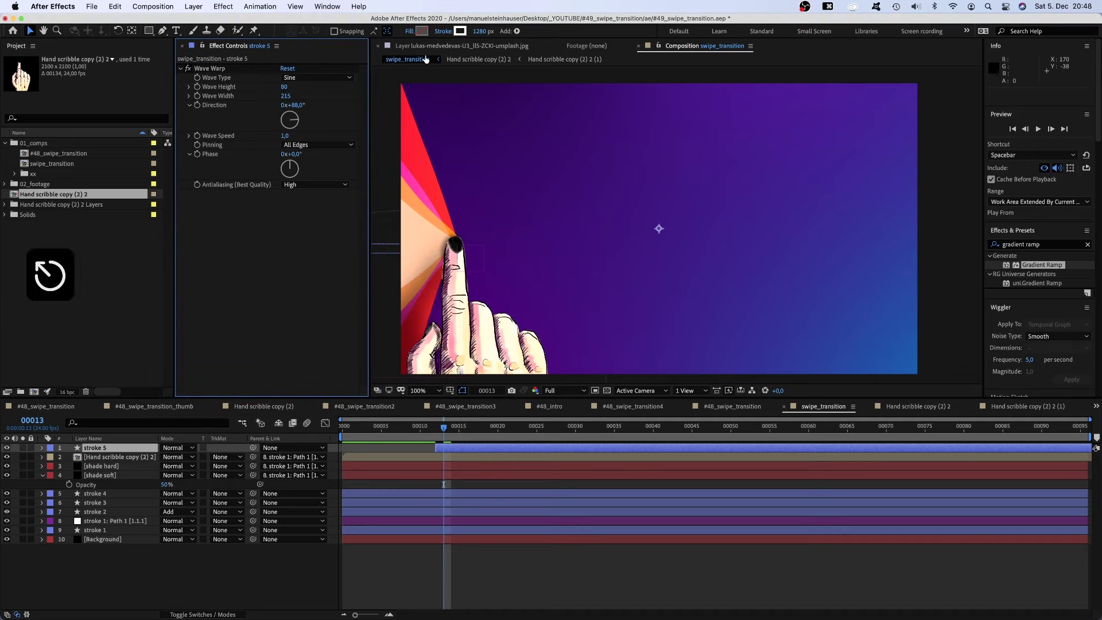
# Step: Add the red-smoke photo below stroke 5, set Alpha Matte 'stroke 5', and preview
pyautogui.click(5, 185)
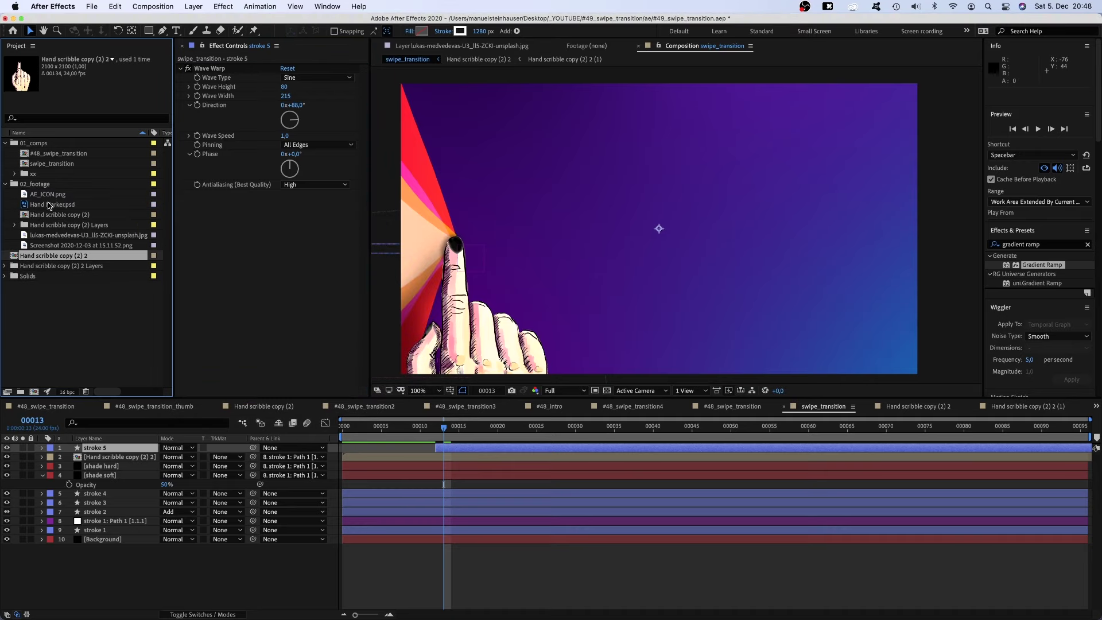
pyautogui.moveTo(51, 236)
pyautogui.mouseDown()
pyautogui.moveTo(94, 270)
pyautogui.moveTo(451, 441)
pyautogui.moveTo(449, 452)
pyautogui.mouseUp()
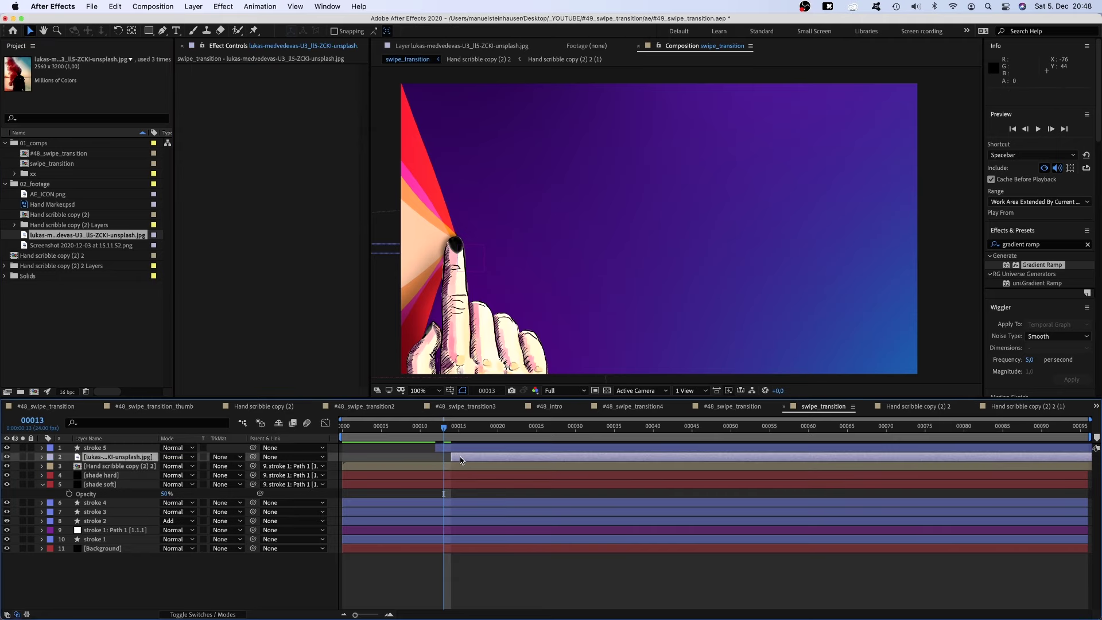
pyautogui.click(235, 458)
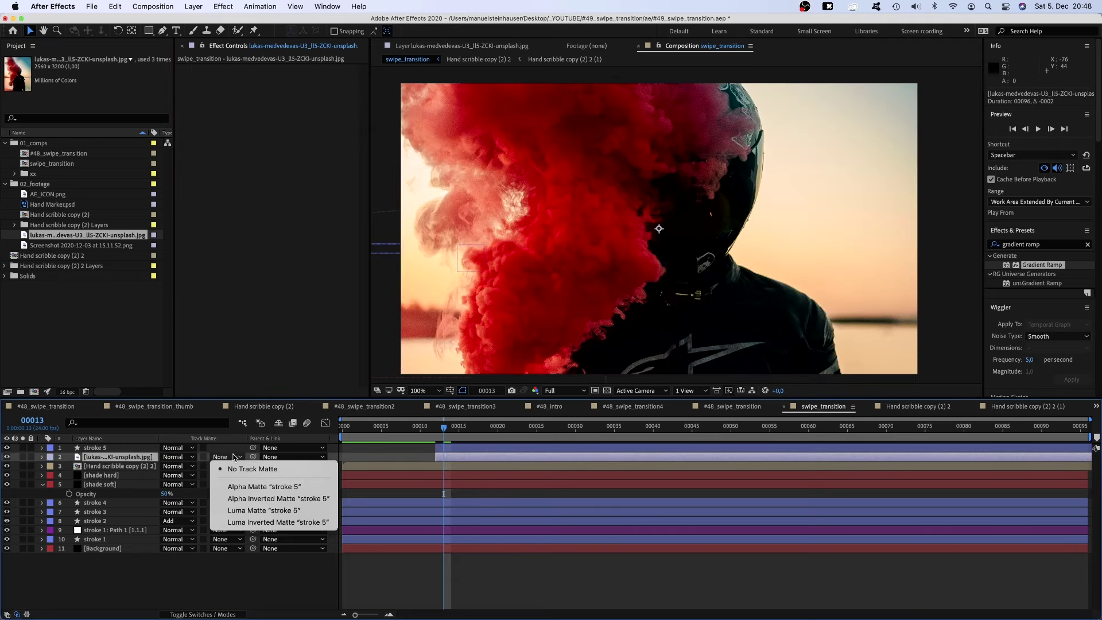
pyautogui.click(239, 490)
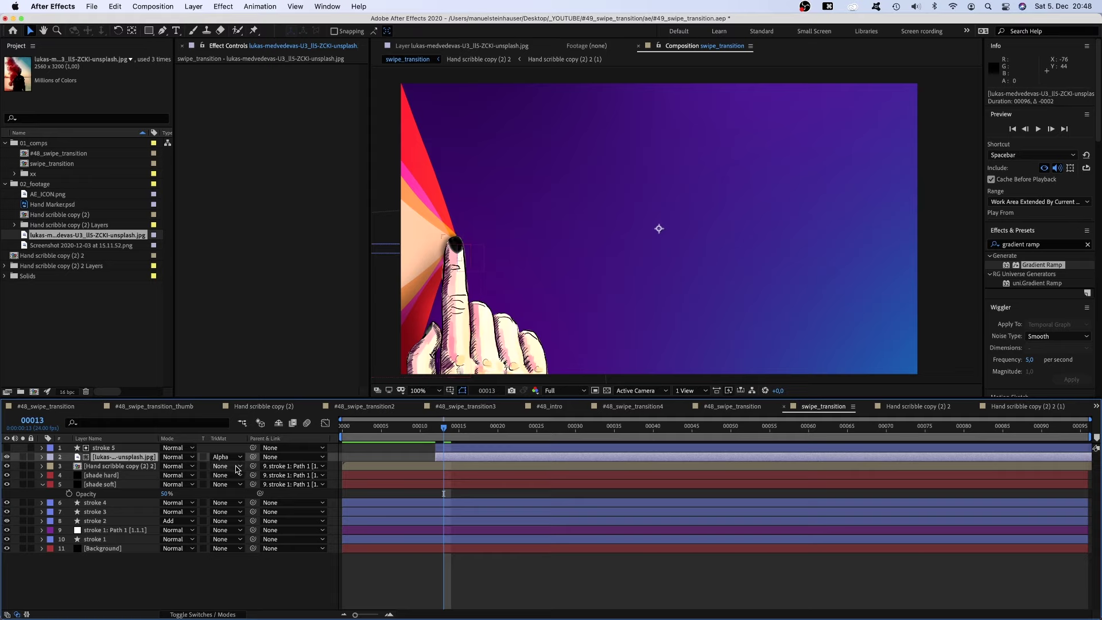
pyautogui.press('KP_0')
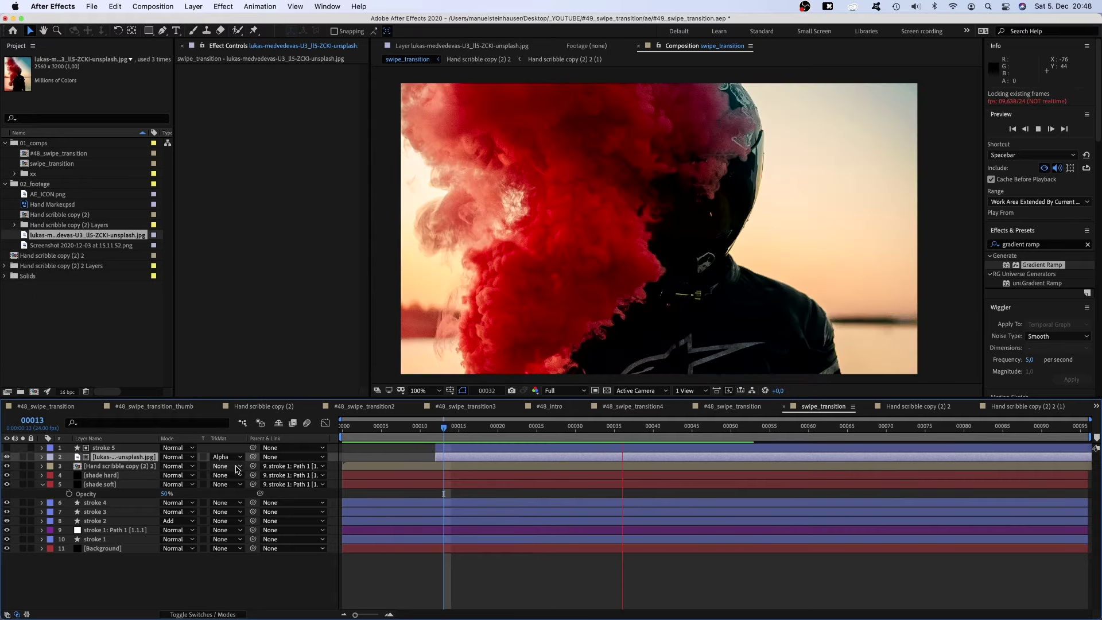